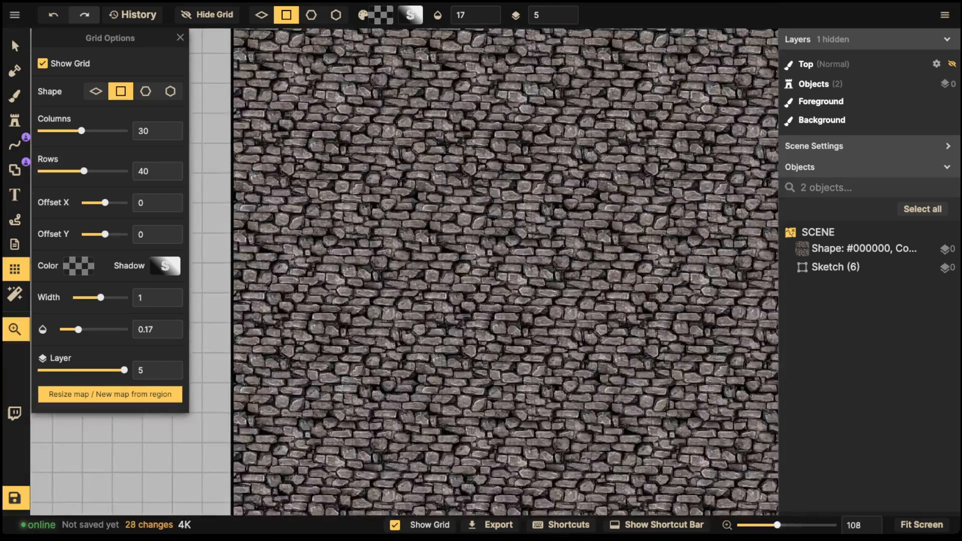
Step: Set the grid line colour to white (ffffff) and the grid opacity to 0.47
left_click_drag(352, 135, 354, 368)
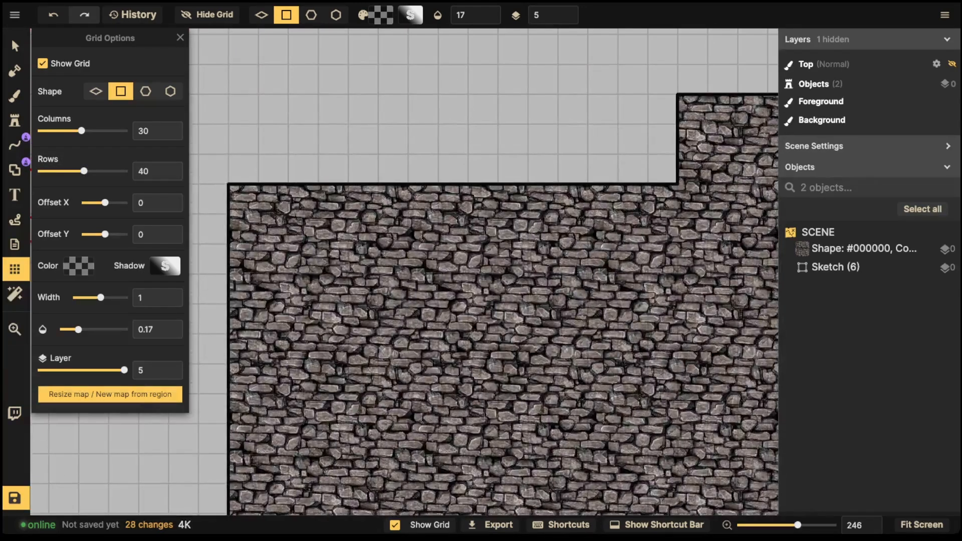
scroll(251, 218, "down", 6)
left_click(15, 46)
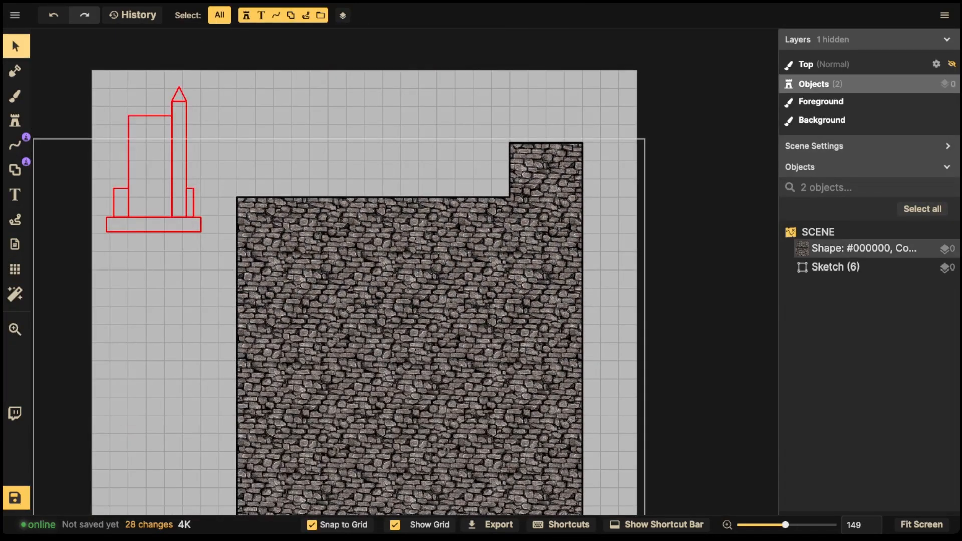
left_click(15, 269)
left_click(79, 266)
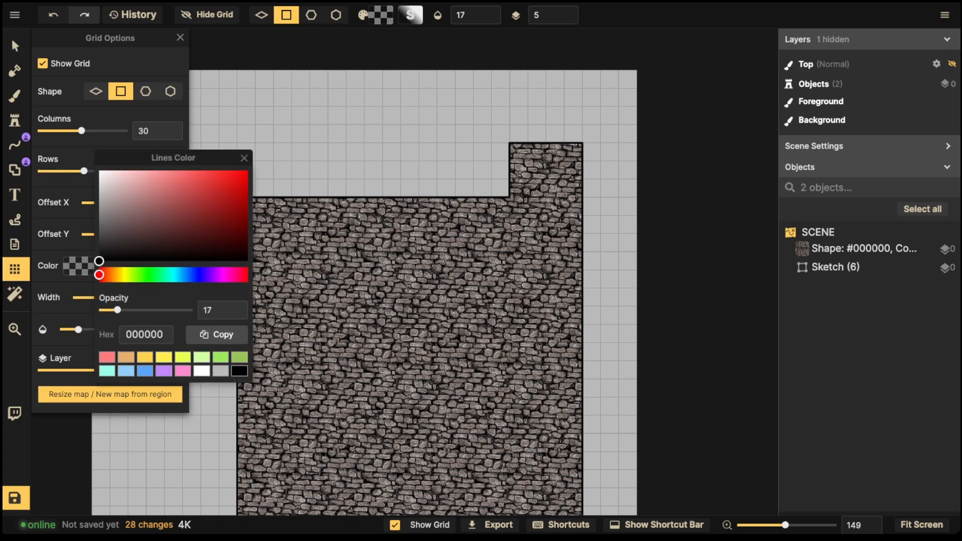
left_click(202, 372)
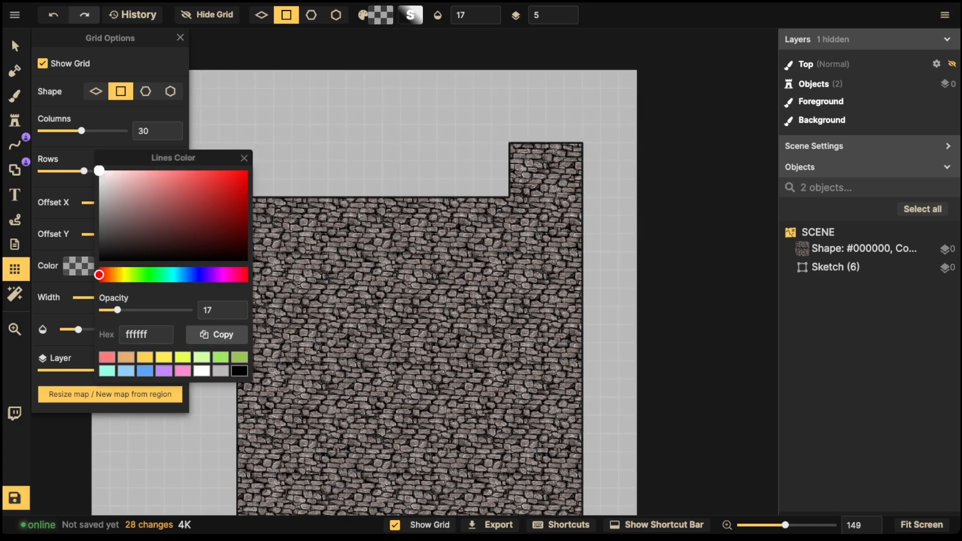
left_click(79, 329)
left_click_drag(78, 330, 151, 329)
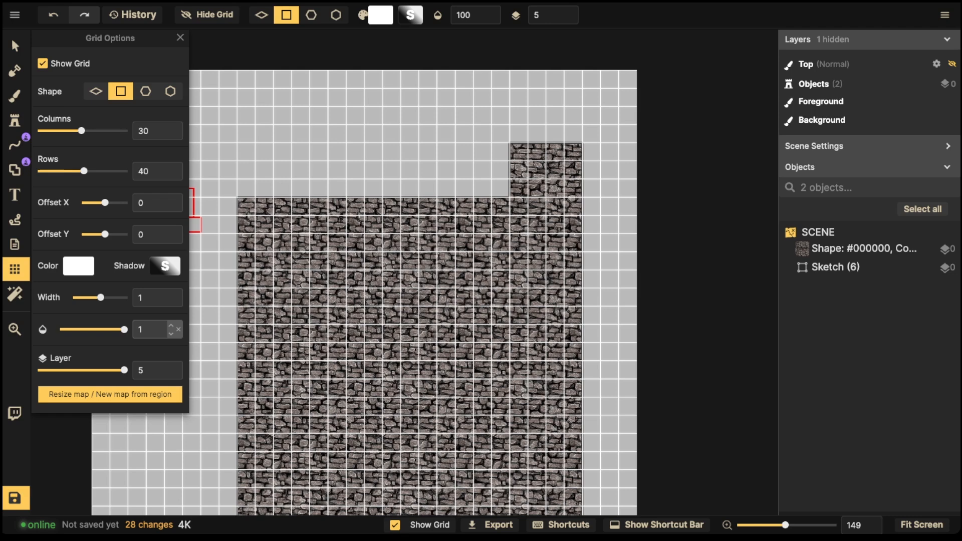
left_click_drag(124, 330, 99, 329)
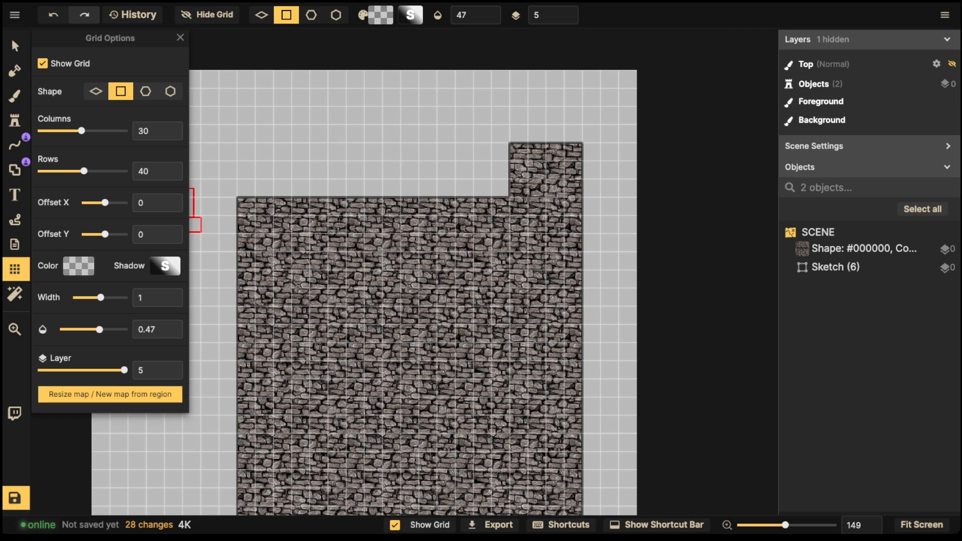
scroll(405, 309, "down", 3)
key("space")
left_click_drag(404, 309, 425, 186)
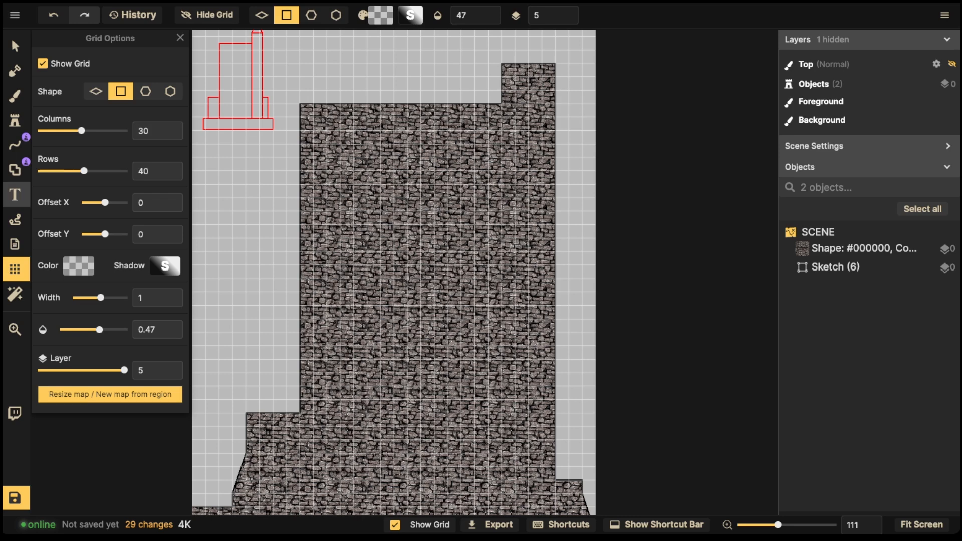
Step: Use the Rectangle shape tool in Preview mode to cut a tall narrow shaft down the tower's right side
left_click(15, 170)
left_click(42, 100)
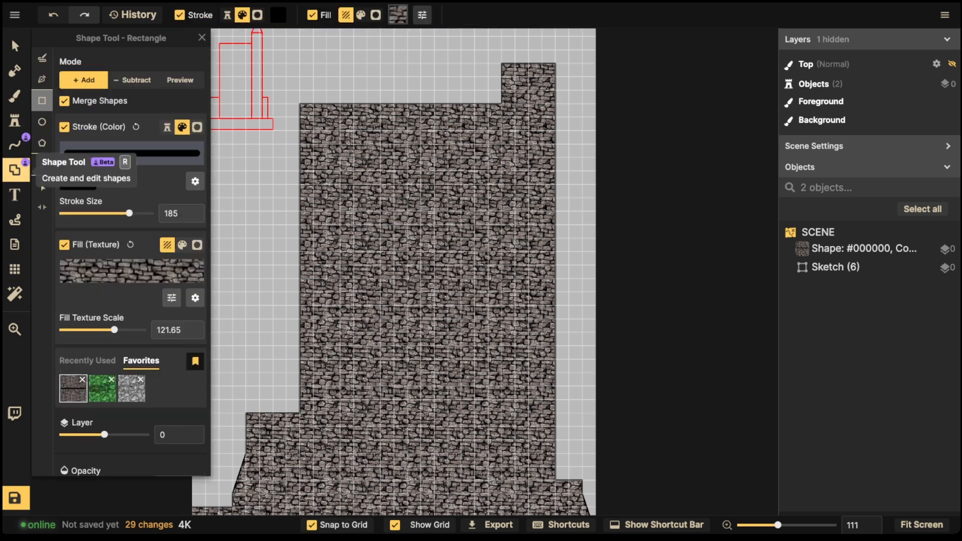
left_click(180, 80)
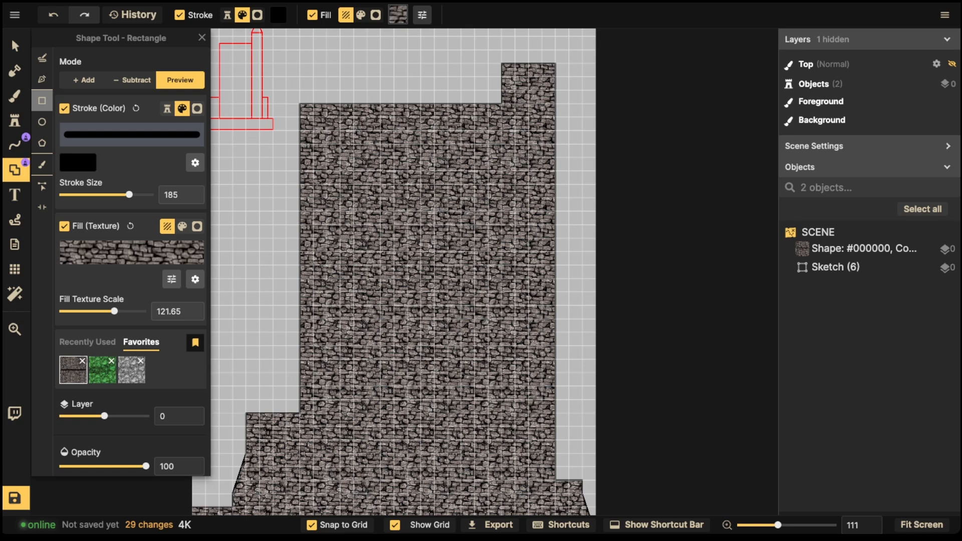
left_click_drag(326, 319, 461, 412)
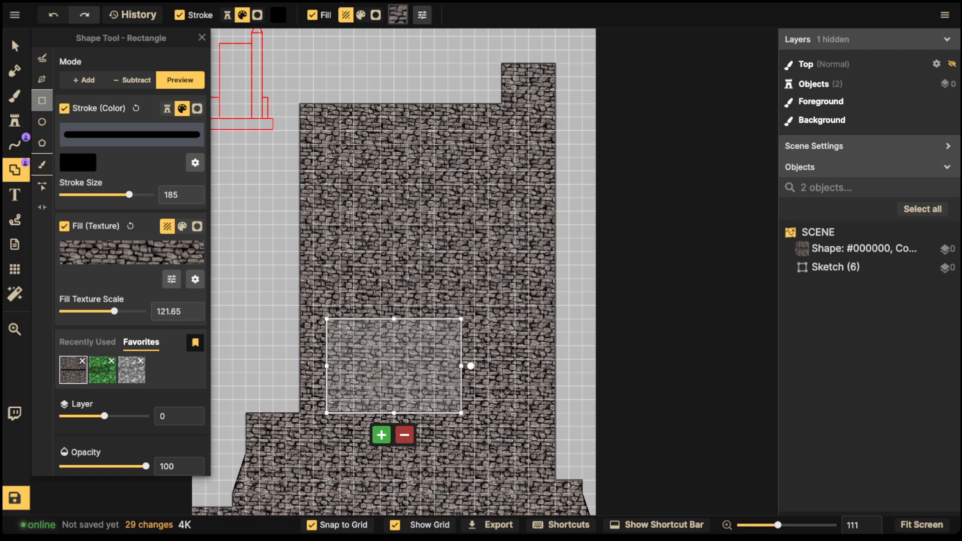
left_click(381, 434)
left_click_drag(515, 77, 543, 388)
key("space")
left_click(540, 409)
Step: Cut a 14 × 4 cell rectangular hollow out of the stone near the tower's base
scroll(532, 223, "down", 2)
key("space")
left_click_drag(532, 221, 524, 348)
scroll(531, 370, "down", 1)
key("space")
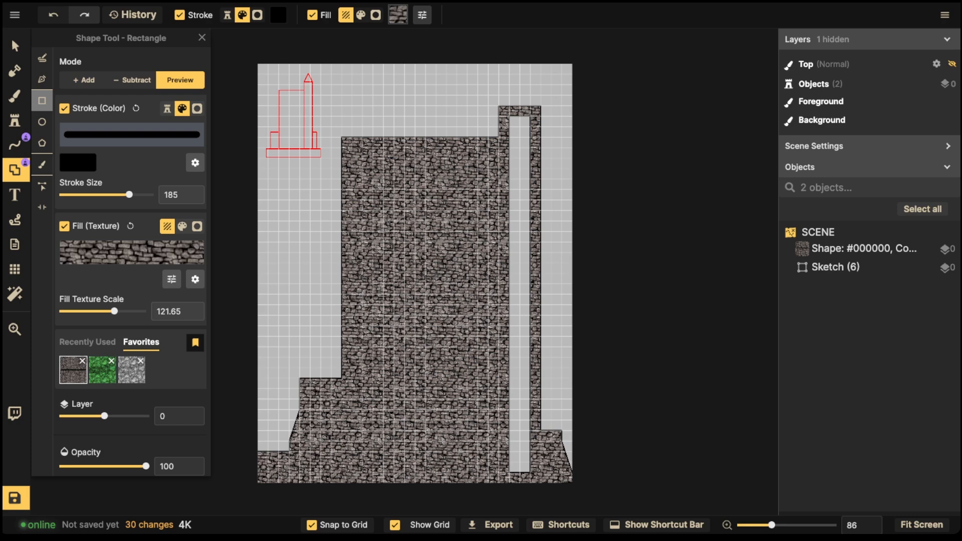
key("space")
left_click_drag(486, 323, 478, 296)
scroll(478, 294, "up", 1)
key("space")
left_click_drag(351, 348, 384, 340)
scroll(384, 341, "up", 1)
scroll(384, 341, "up", 1)
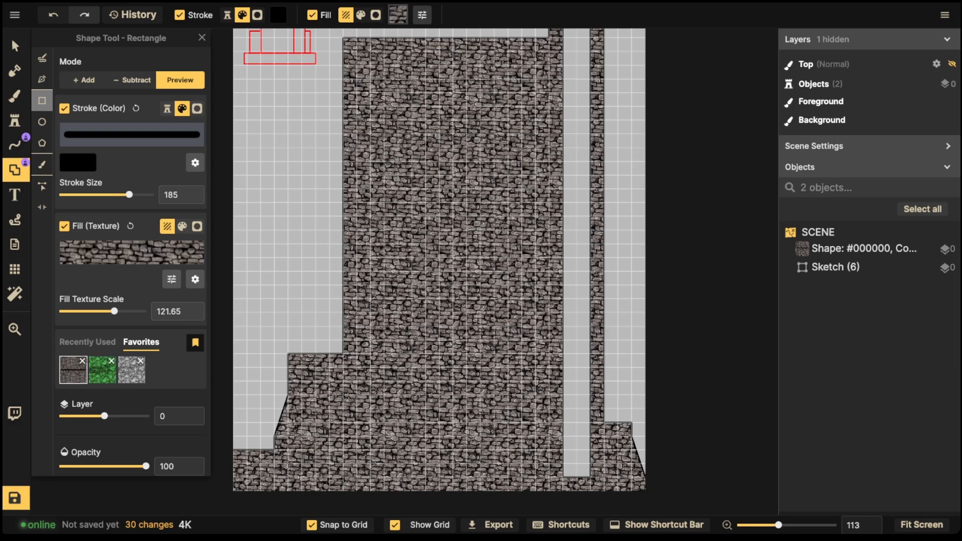
left_click_drag(356, 381, 550, 422)
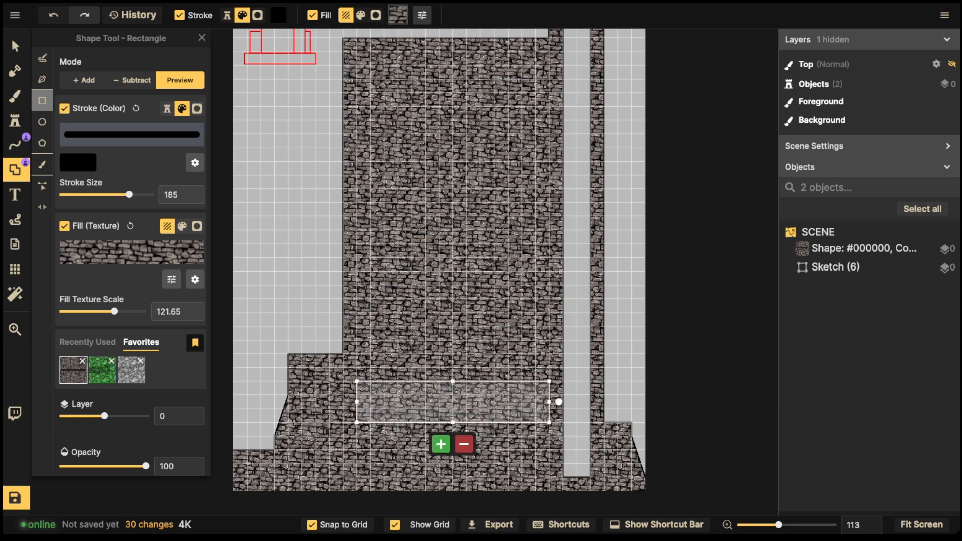
left_click_drag(453, 380, 452, 367)
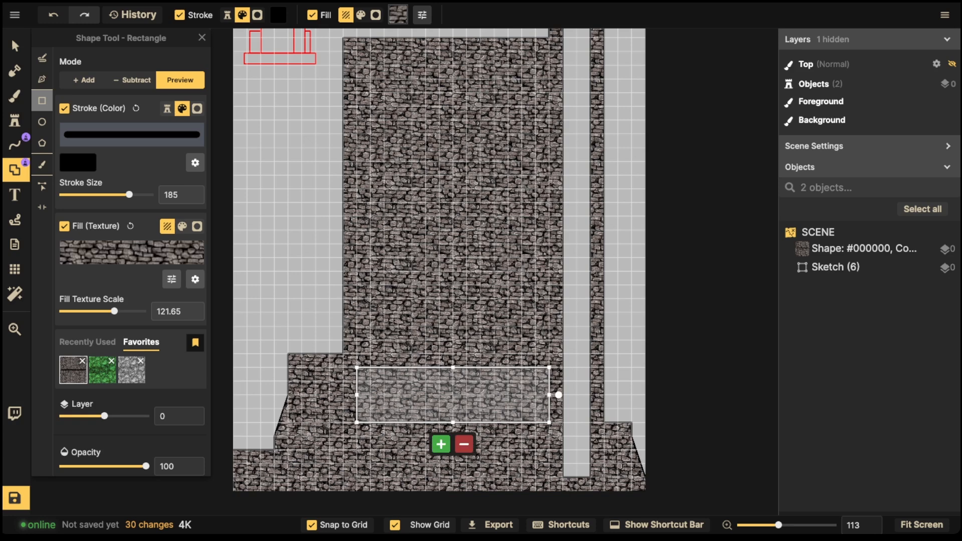
left_click(464, 444)
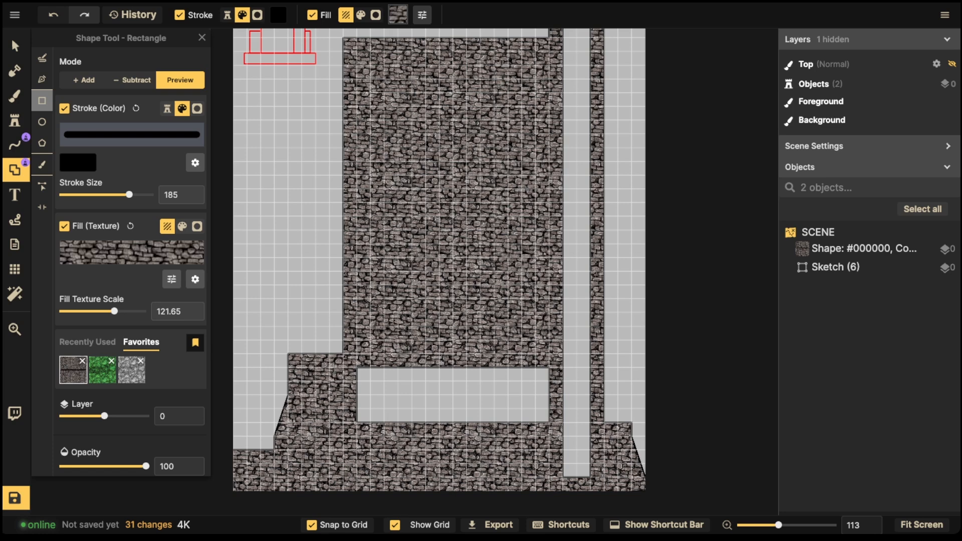
Step: Subtract a large rectangle over the tower interior, leaving thin stone walls
left_click_drag(357, 52, 549, 409)
left_click(464, 431)
scroll(467, 265, "down", 2)
left_click_drag(467, 266, 451, 312)
key("Escape")
scroll(456, 240, "down", 1)
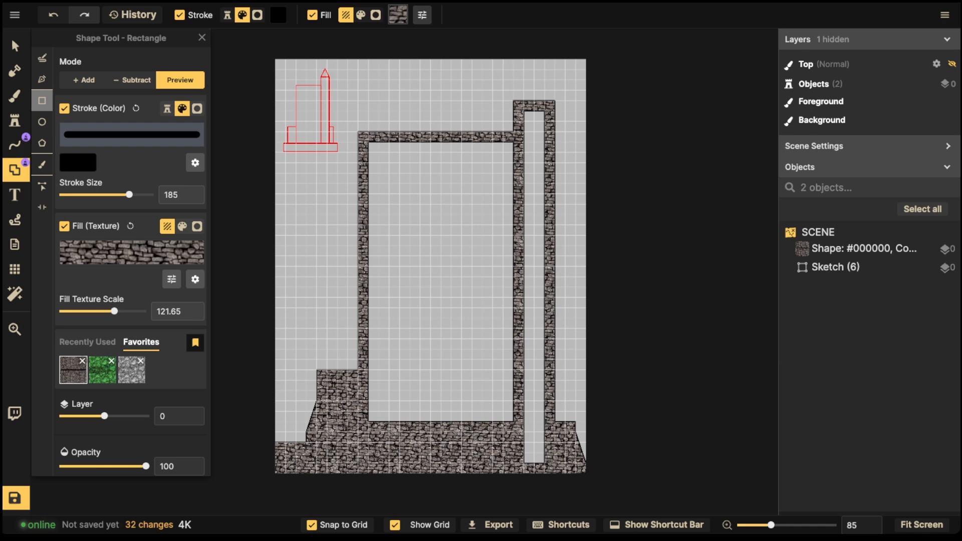
left_click_drag(343, 400, 343, 360)
scroll(343, 360, "up", 5)
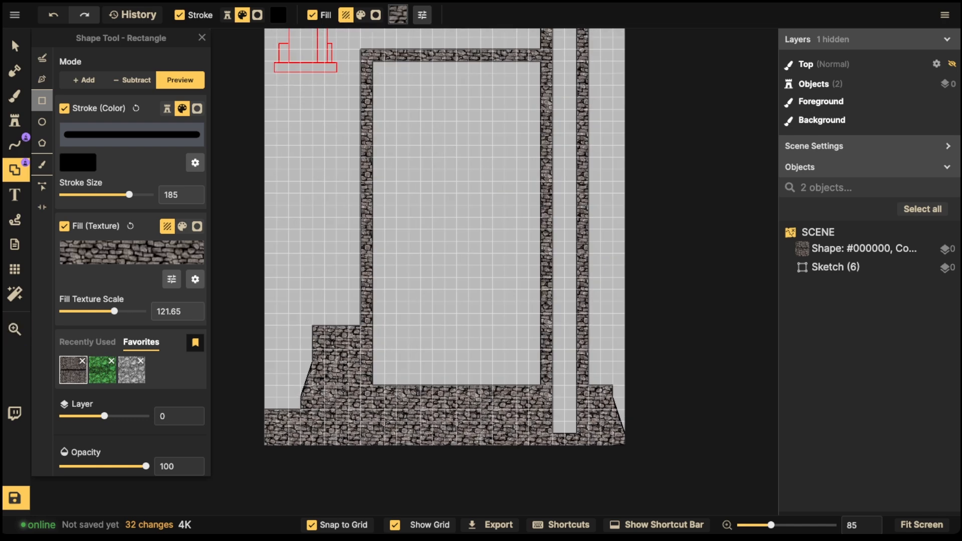
scroll(339, 363, "up", 10)
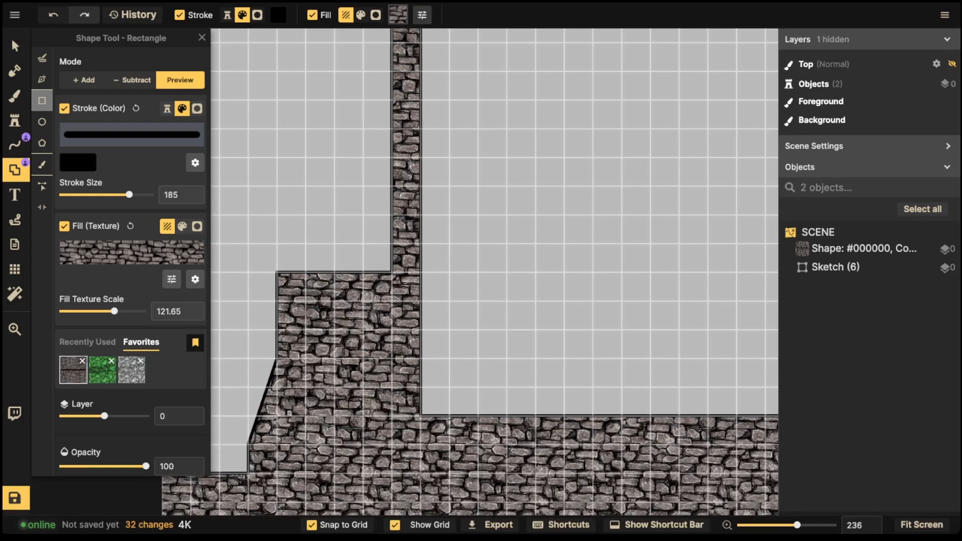
Step: Cut an arched doorway into the lower-left stonework from a square plus a circle on top
left_click_drag(306, 357, 364, 416)
left_click(345, 438)
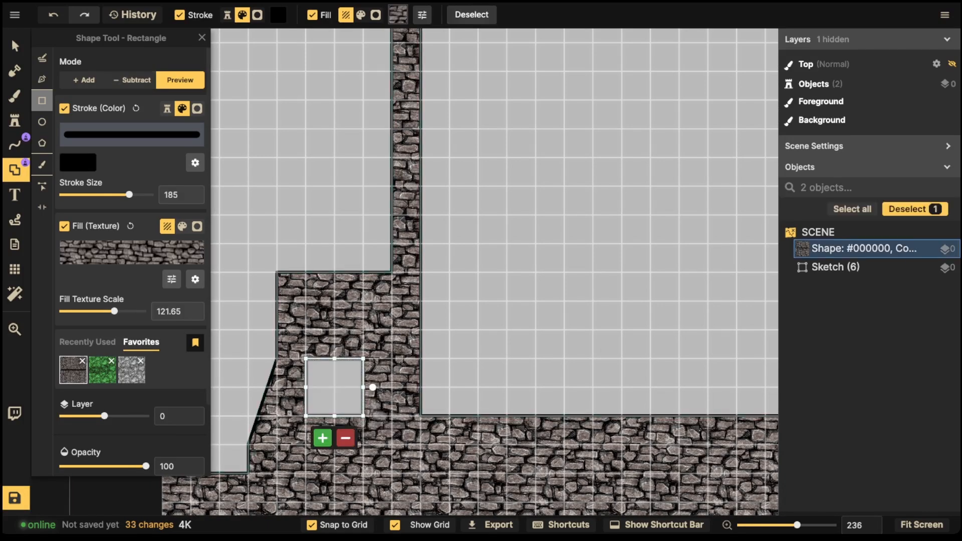
left_click(42, 122)
left_click_drag(335, 388, 334, 359)
left_click(345, 409)
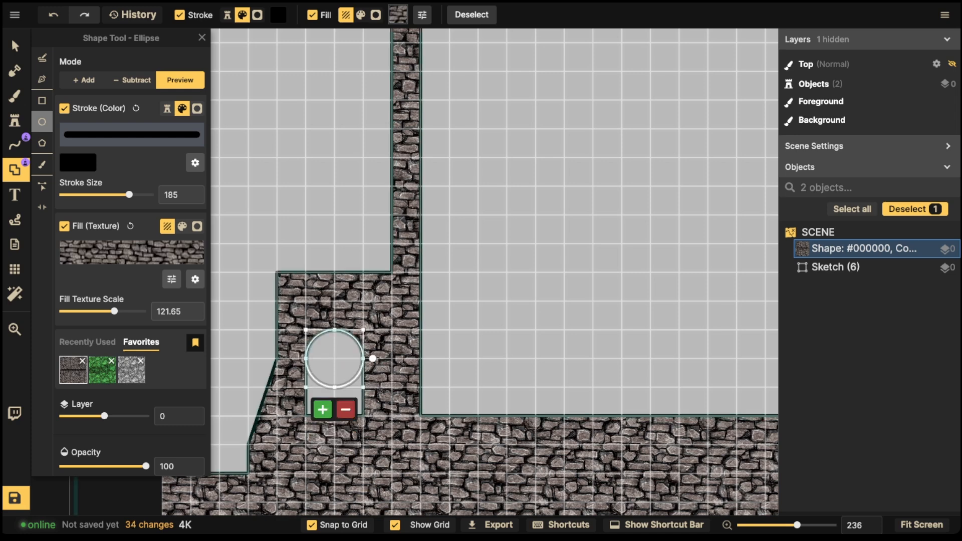
left_click(15, 45)
scroll(273, 205, "down", 3)
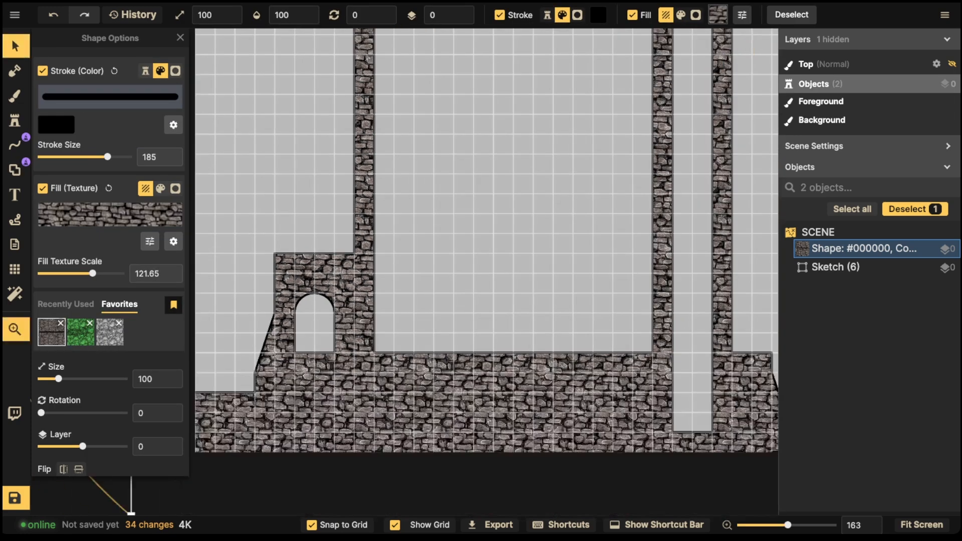
left_click_drag(273, 205, 288, 160)
key("Escape")
scroll(546, 293, "down", 1)
left_click_drag(546, 293, 467, 319)
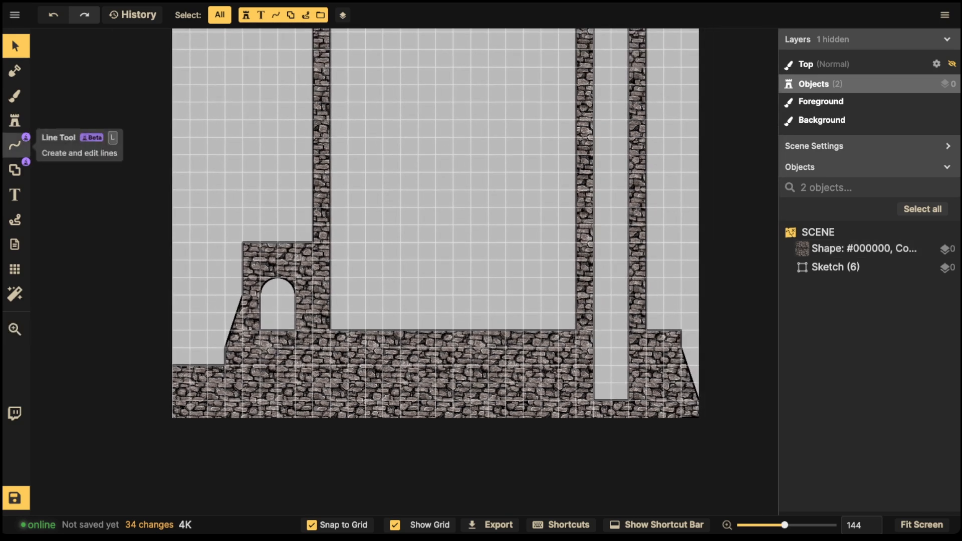
Step: Undo a stray round notch beside the arch and outline a rectangle there in Preview mode
left_click(15, 170)
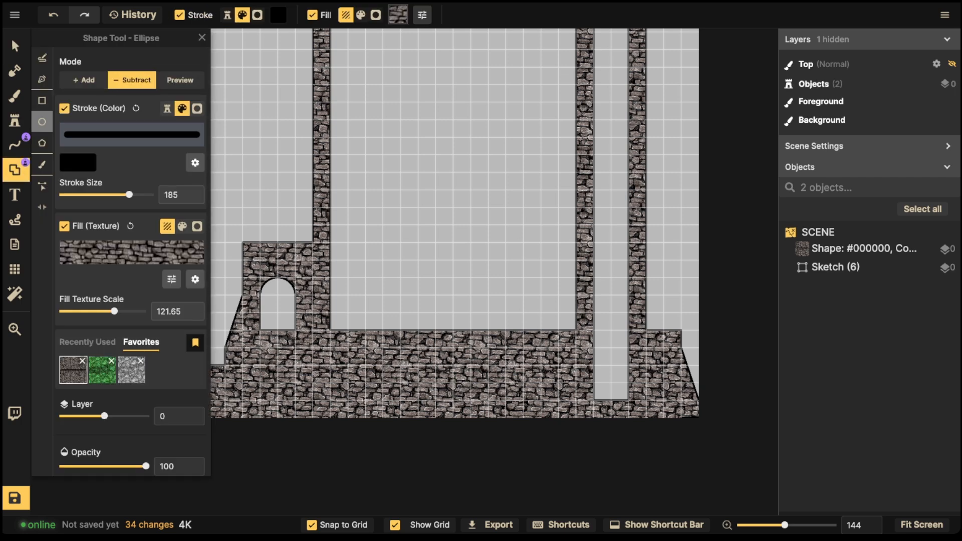
left_click_drag(284, 294, 351, 343)
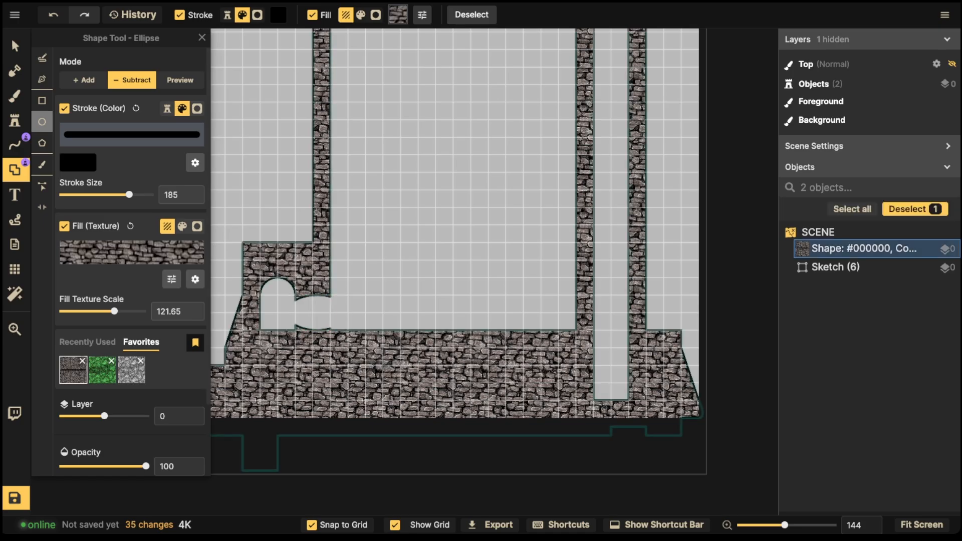
key("ctrl+z")
left_click(42, 100)
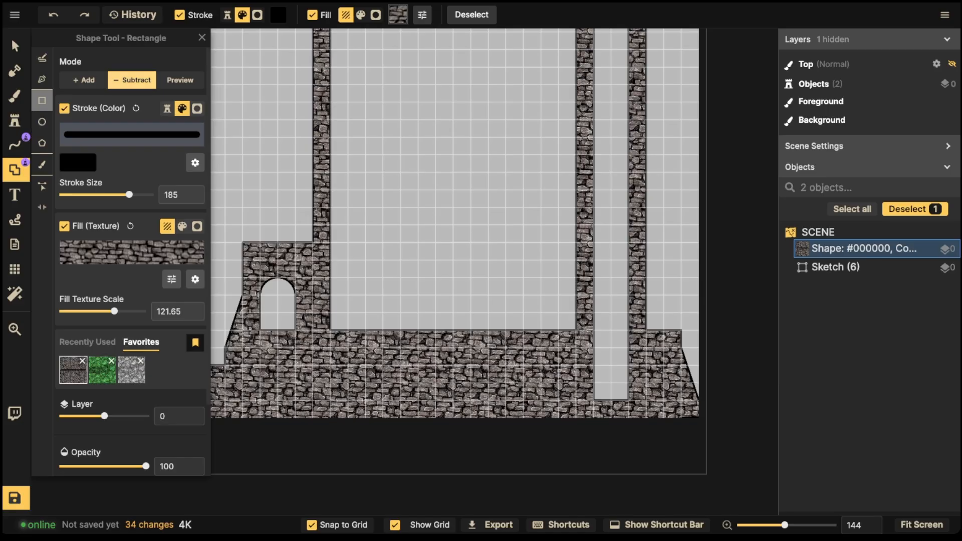
left_click(180, 80)
left_click_drag(293, 293, 369, 347)
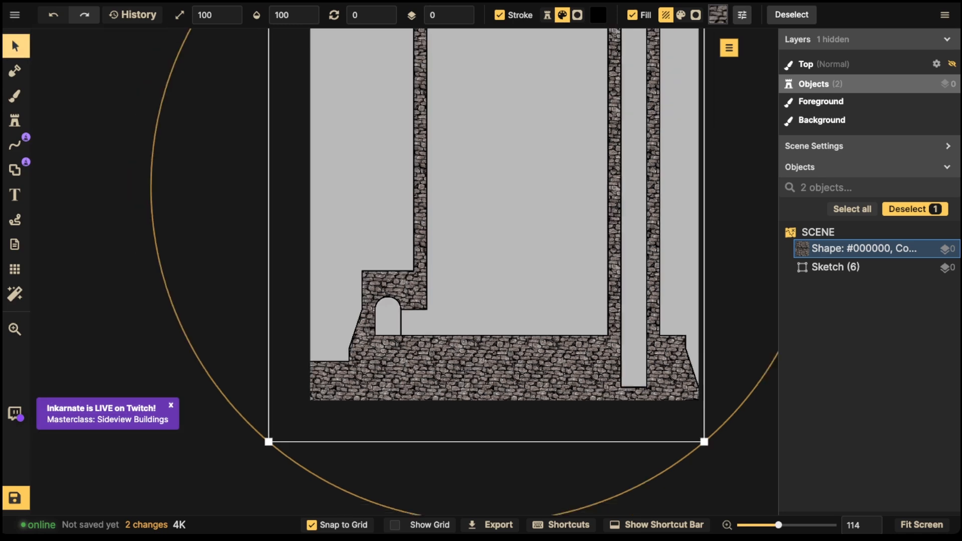
Step: Move the whole stone tower shape slightly higher on the map
scroll(421, 203, "down", 3)
left_click_drag(421, 203, 418, 300)
key("Escape")
scroll(504, 241, "down", 4)
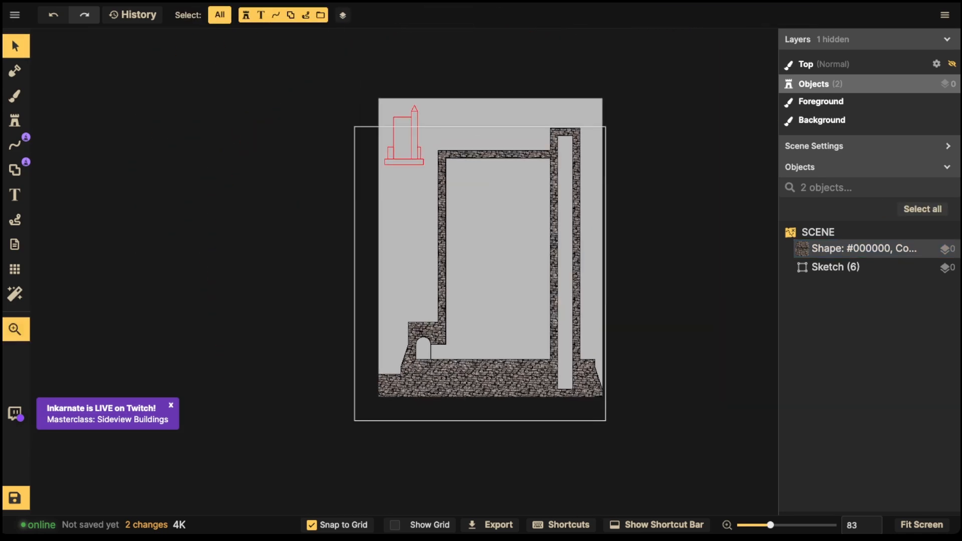
left_click_drag(505, 242, 527, 179)
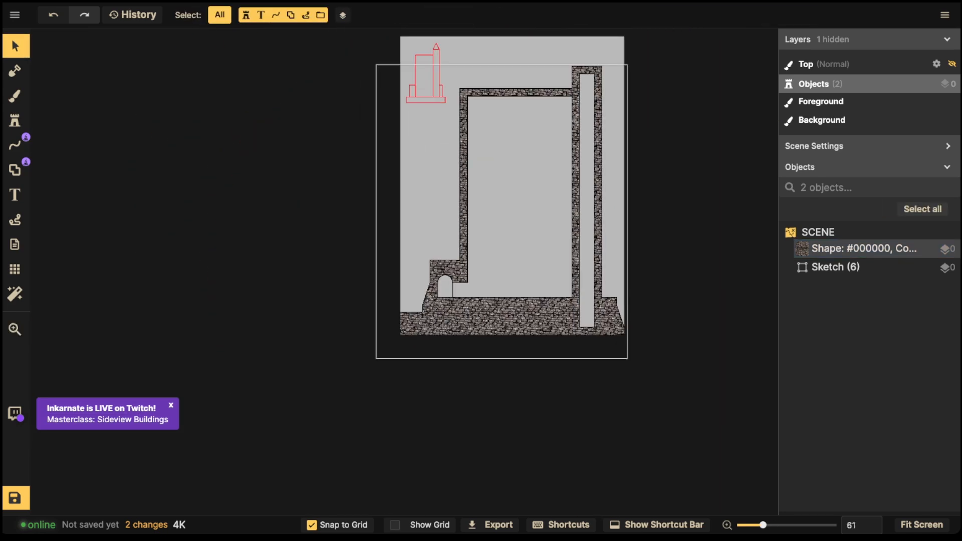
left_click_drag(511, 317, 510, 298)
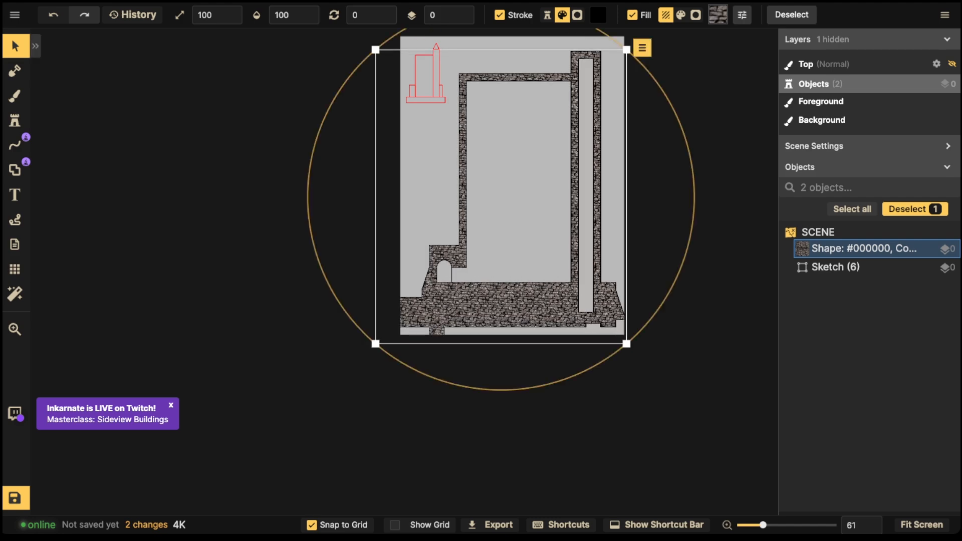
Step: Turn on the grid overlay and select the stone wall shape
left_click(15, 269)
key("g")
scroll(487, 276, "up", 5)
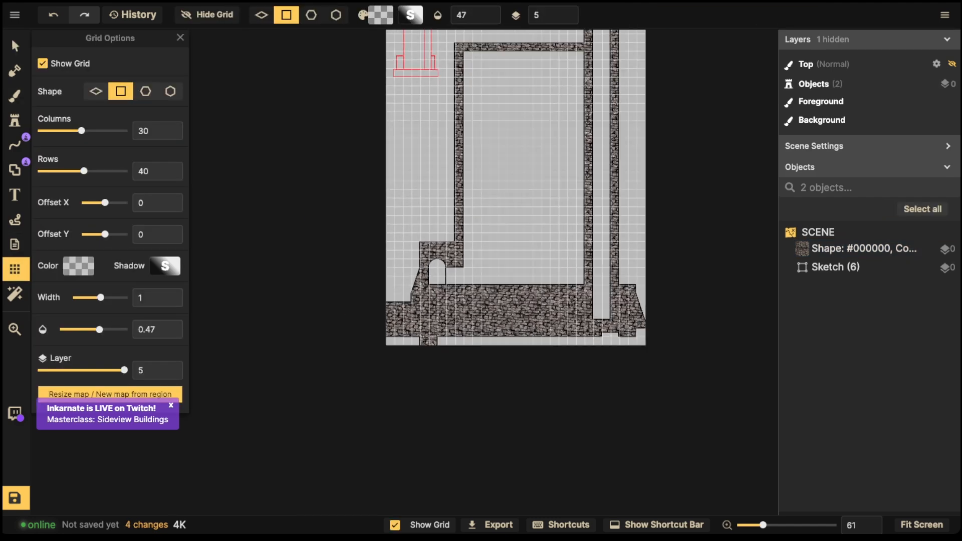
left_click_drag(487, 275, 470, 253)
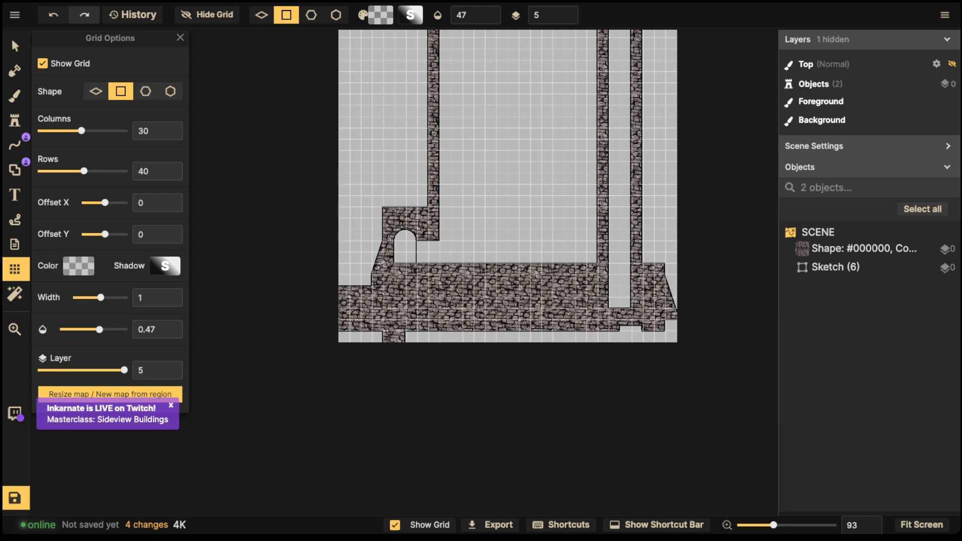
left_click_drag(487, 225, 484, 398)
left_click(864, 249)
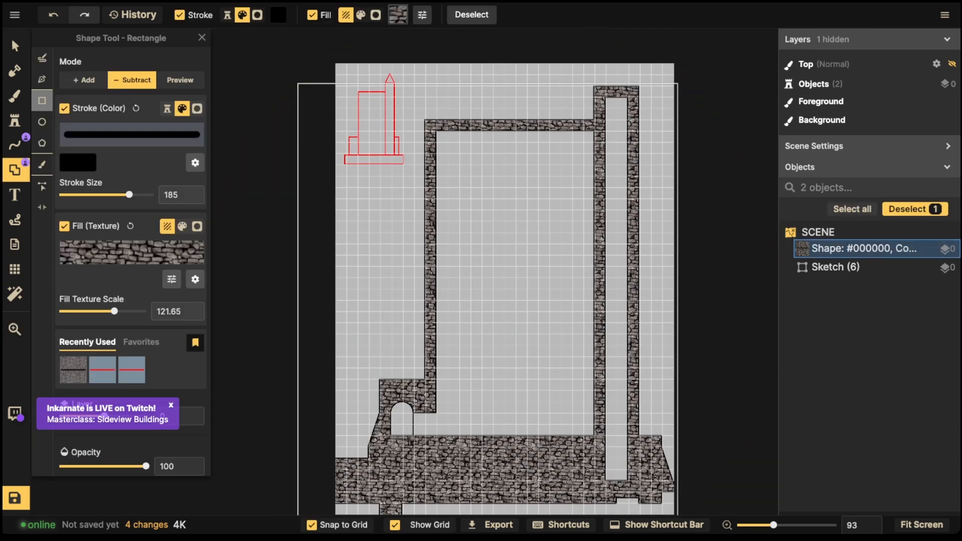
left_click_drag(487, 351, 492, 225)
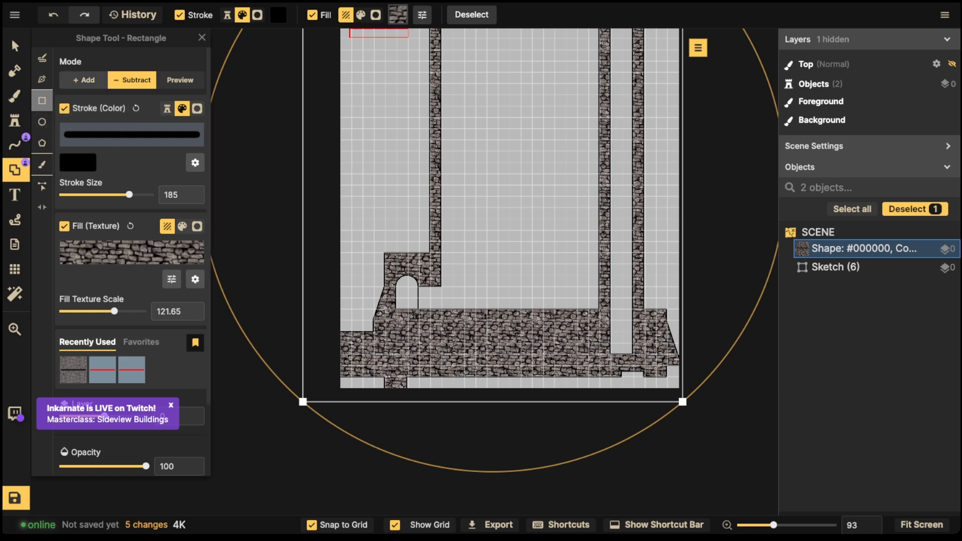
Step: In Add mode, draw rectangles filling the bottom-left and bottom-right gaps in the stone base
left_click(84, 81)
left_click_drag(361, 151, 563, 200)
key("ctrl+z")
left_click(42, 122)
left_click(42, 101)
left_click_drag(301, 335, 499, 424)
left_click_drag(474, 370, 726, 440)
mouse_move(662, 366)
left_mouse_down()
mouse_move(690, 388)
mouse_move(618, 373)
left_mouse_up()
key("Escape")
key("space")
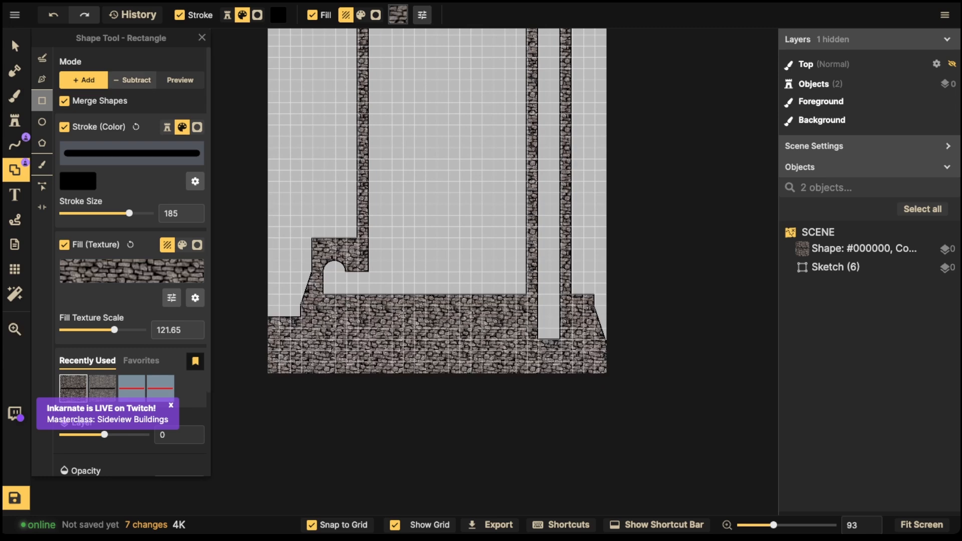
Step: Nudge the stone shape left and down so its walls line up with the grid
left_click(133, 80)
scroll(530, 328, "up", 1)
left_click_drag(539, 321, 564, 366)
key("ctrl+z")
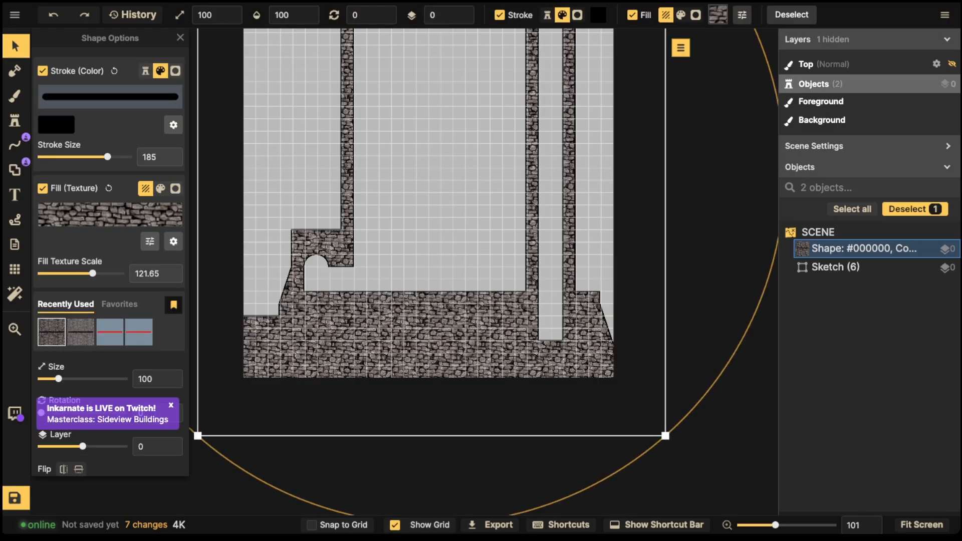
left_click_drag(400, 331, 403, 327)
scroll(333, 282, "up", 5)
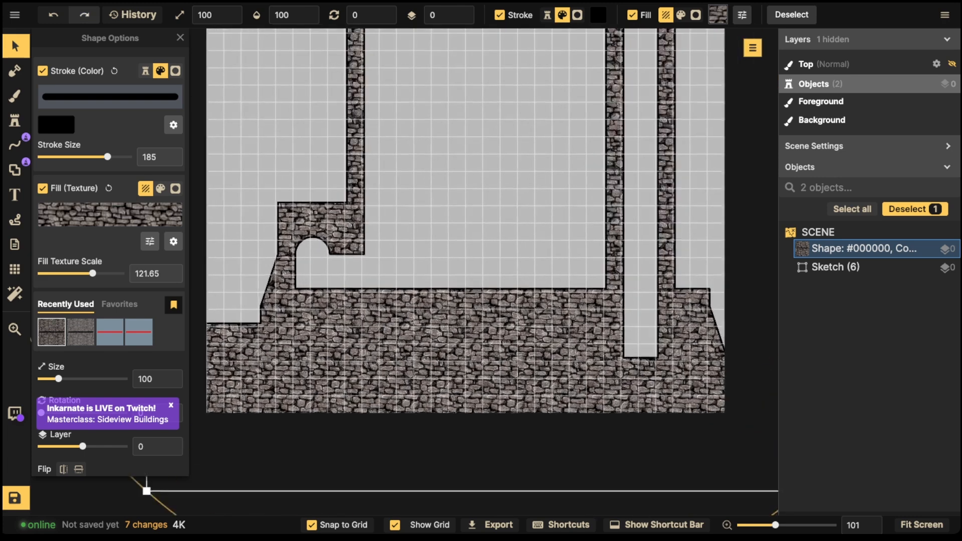
key("Left")
key("Left")
key("Left")
key("Left")
key("Left")
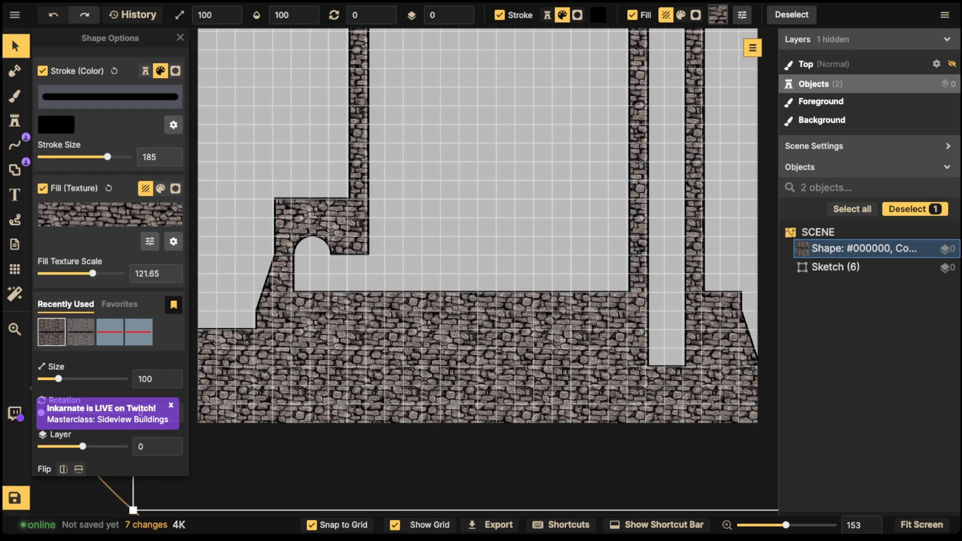
key("Down")
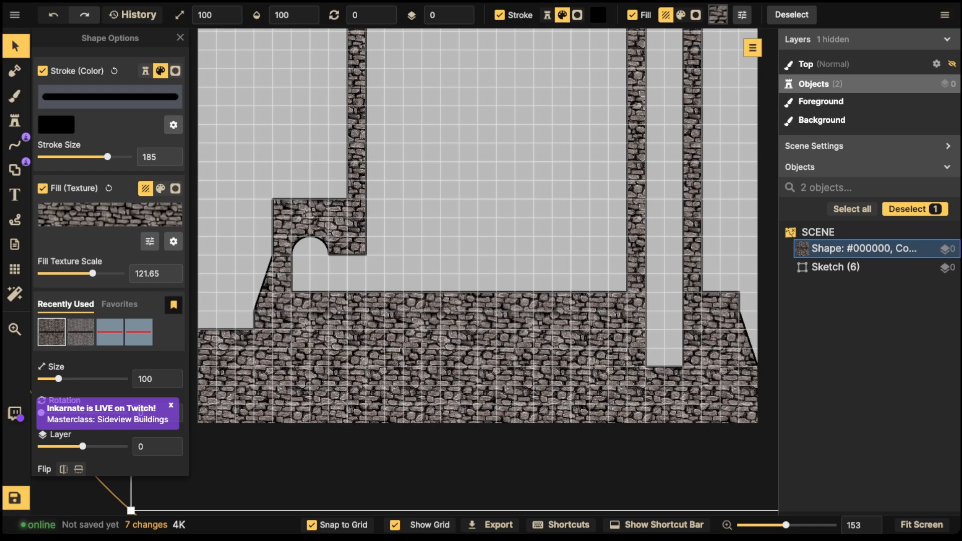
scroll(660, 278, "down", 3)
left_click_drag(660, 279, 635, 220)
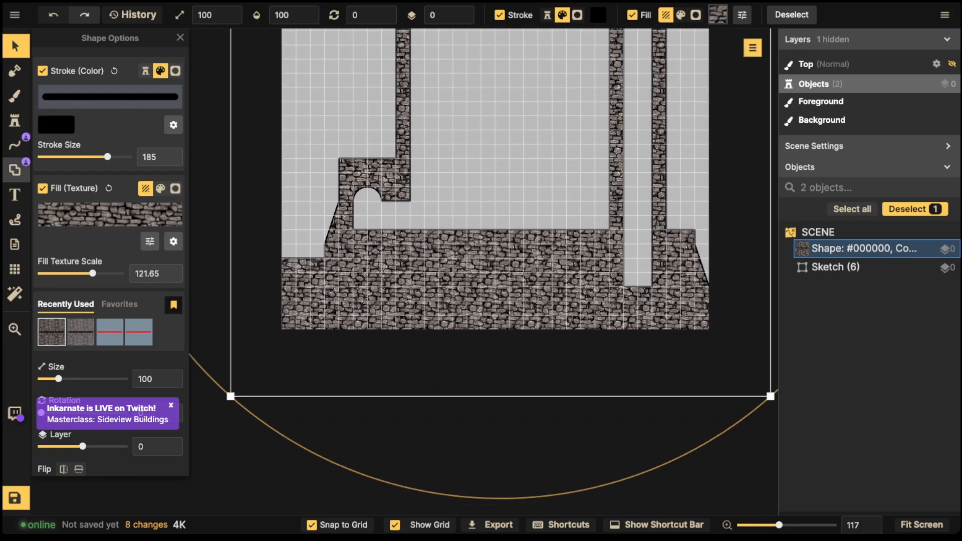
Step: Subtract a 17 × 4 cell cellar hollow from the stone base beneath the main room
left_click(14, 169)
left_click_drag(623, 279, 651, 315)
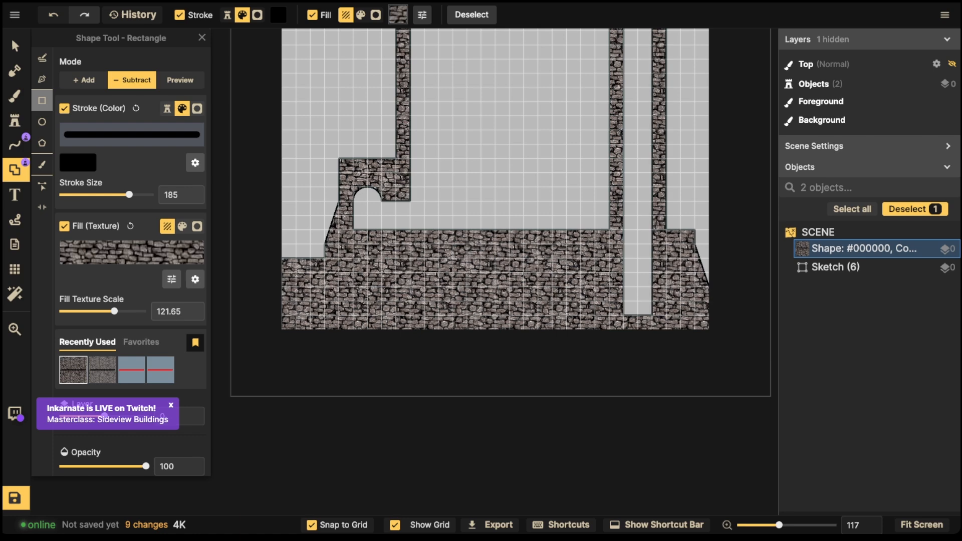
left_click_drag(630, 257, 395, 315)
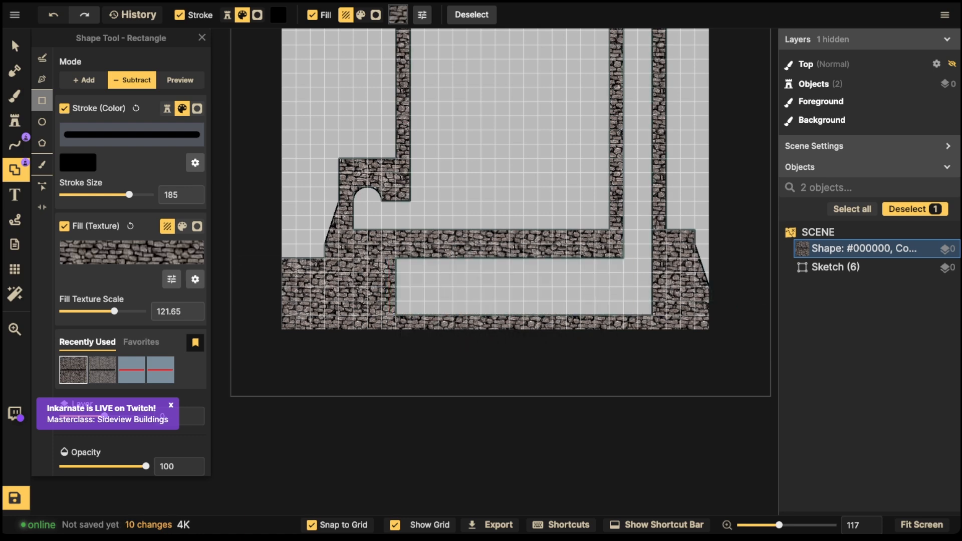
scroll(432, 231, "down", 3)
key("space")
left_click_drag(432, 231, 402, 373)
key("space")
key("space")
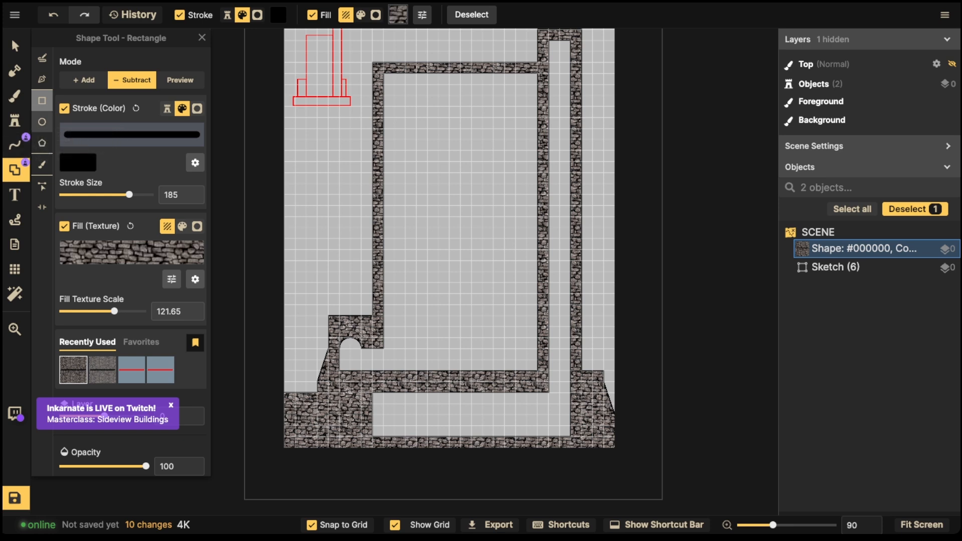
Step: Set the Line Tool to a Stamp stroke using the Wooden Wall path texture
left_click(15, 145)
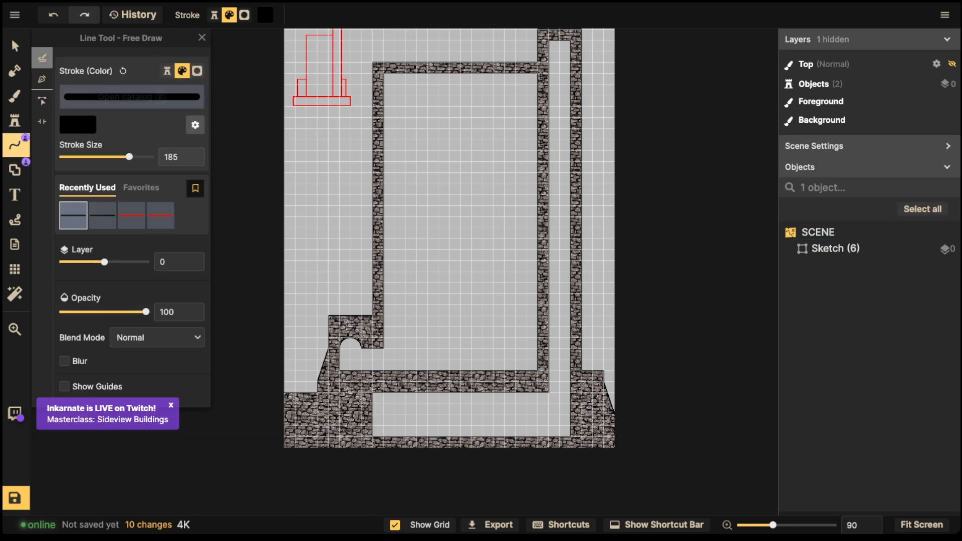
left_click(167, 71)
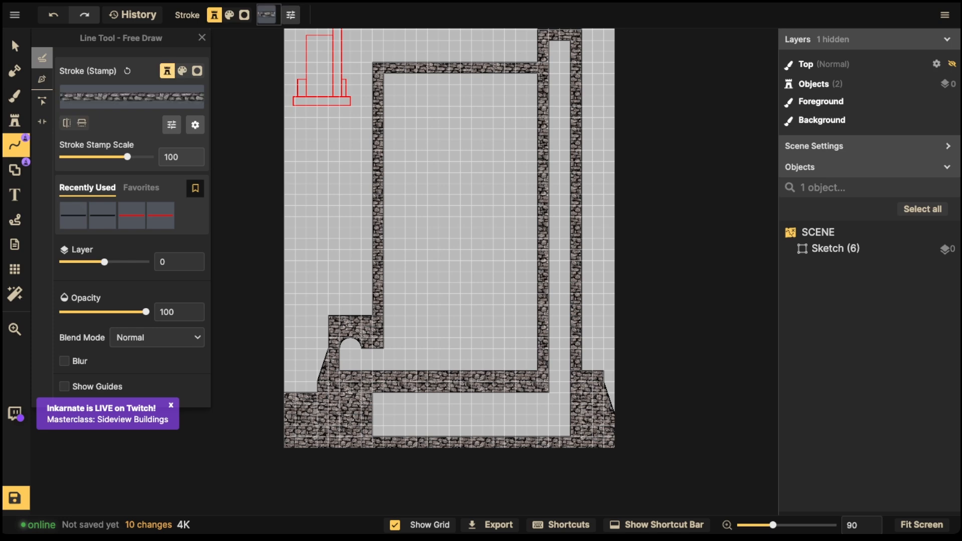
left_click(132, 96)
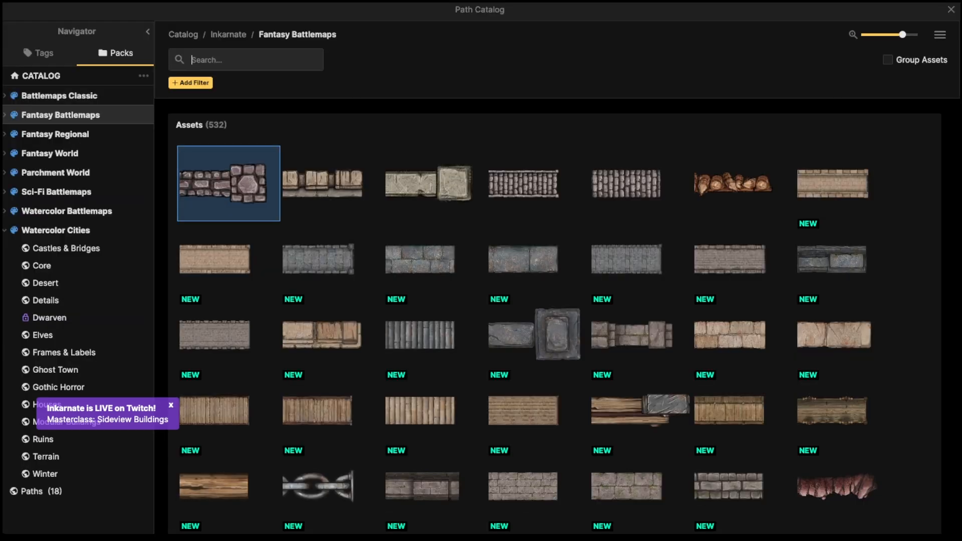
type("wood")
key("Return")
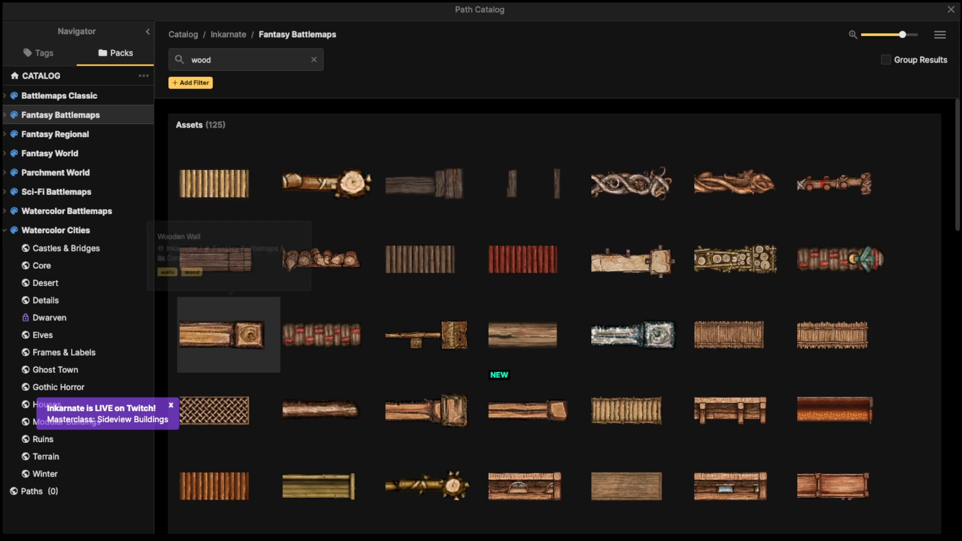
left_click(228, 334)
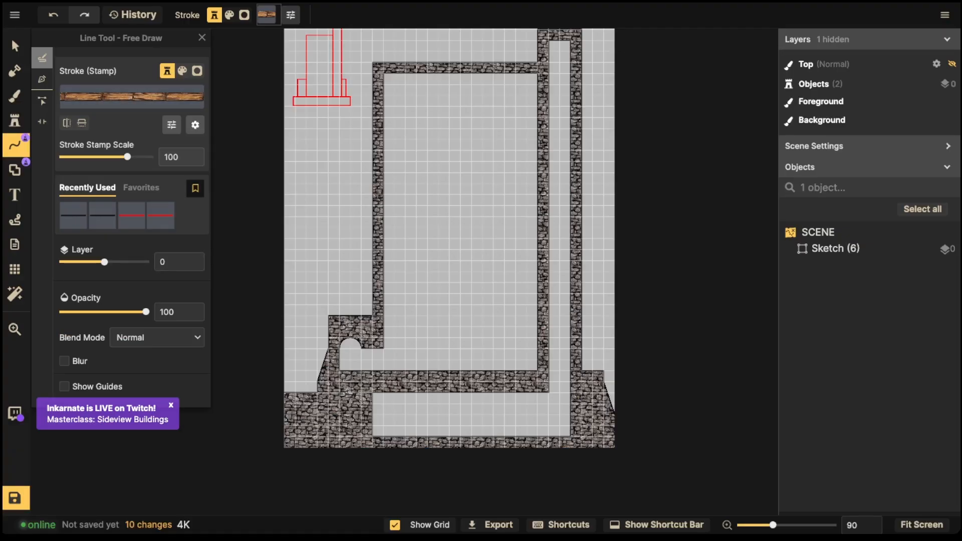
Step: Draw a straight Wooden Wall floor line from the left inner wall to the right inner wall
left_click(42, 79)
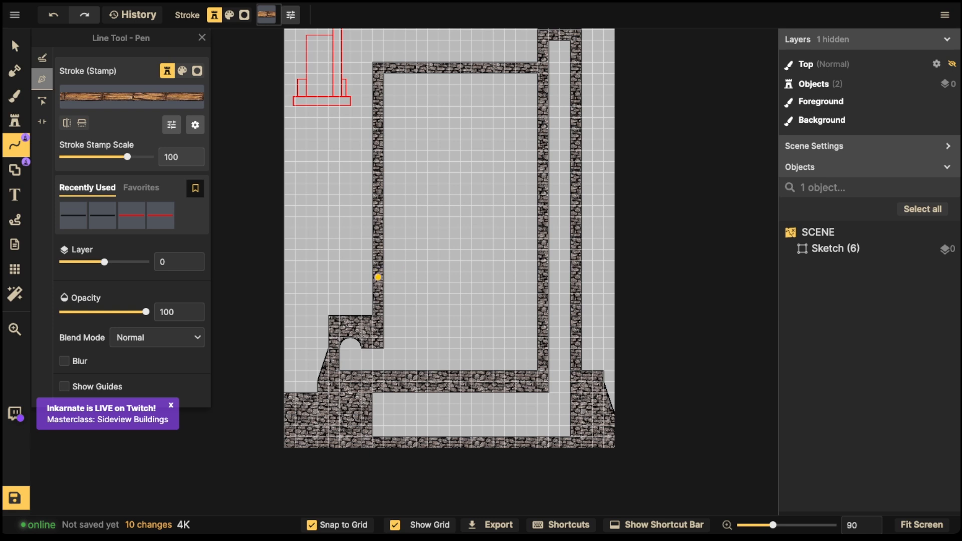
left_click(378, 277)
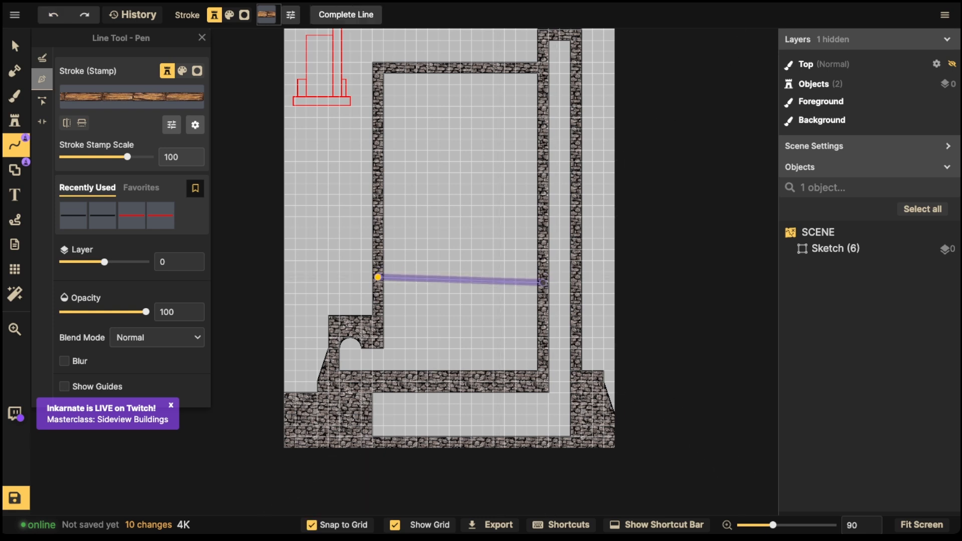
double_click(543, 277)
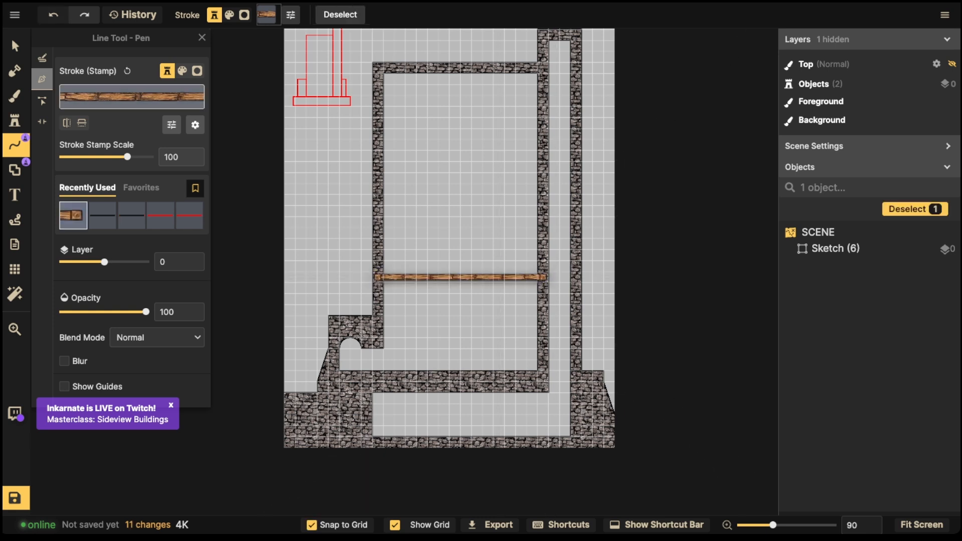
left_click(150, 125)
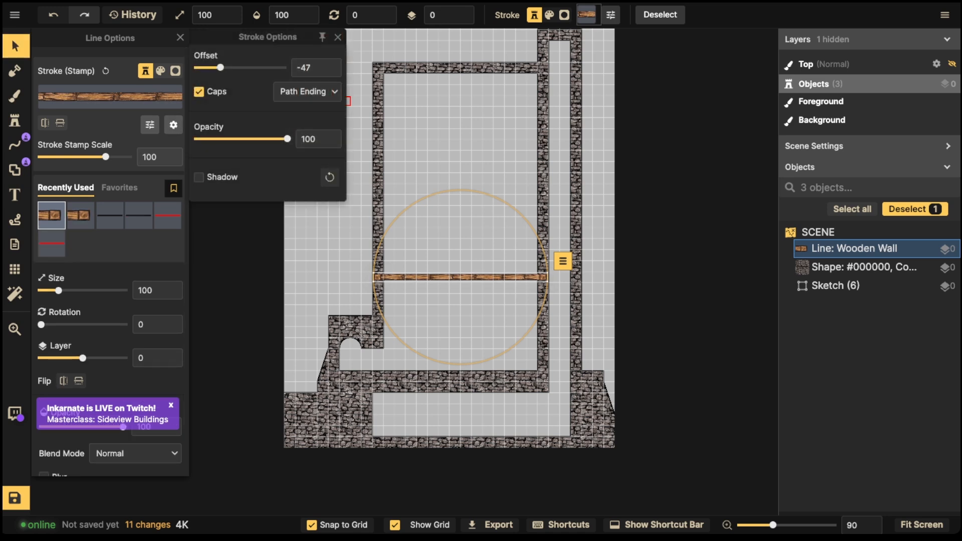
Step: Put the Wooden Wall line on layer -2 and darken its colour
left_click(120, 258)
scroll(110, 301, "down", 1)
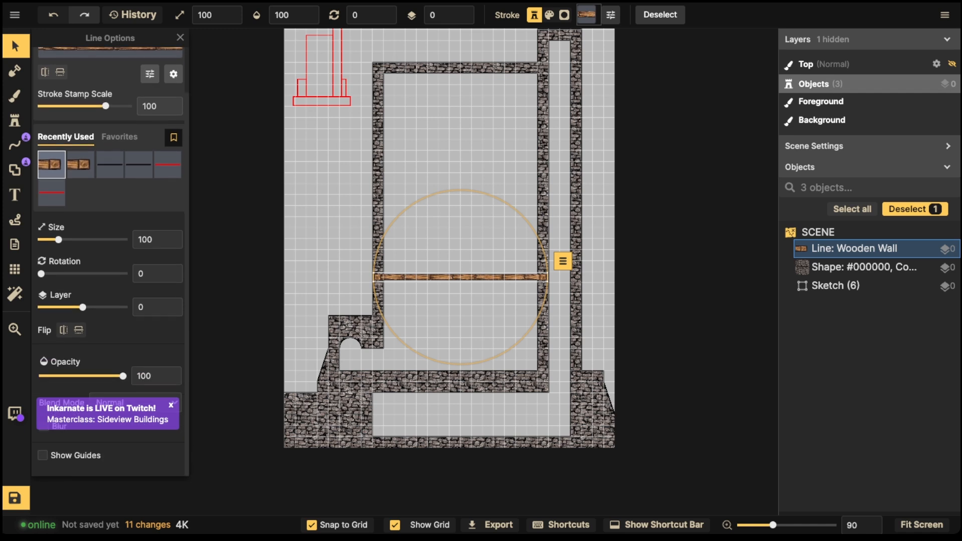
left_click(863, 267)
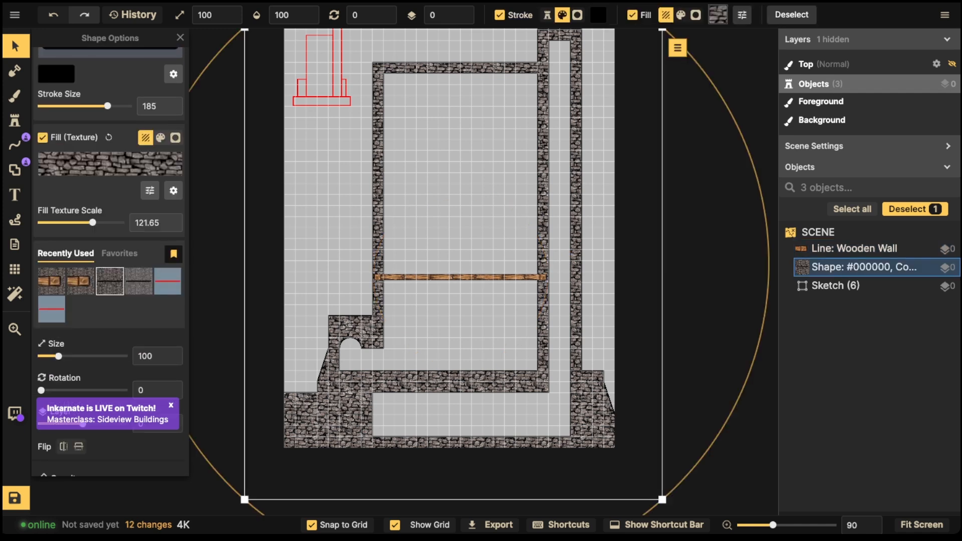
left_click(854, 249)
left_click_drag(83, 307, 79, 307)
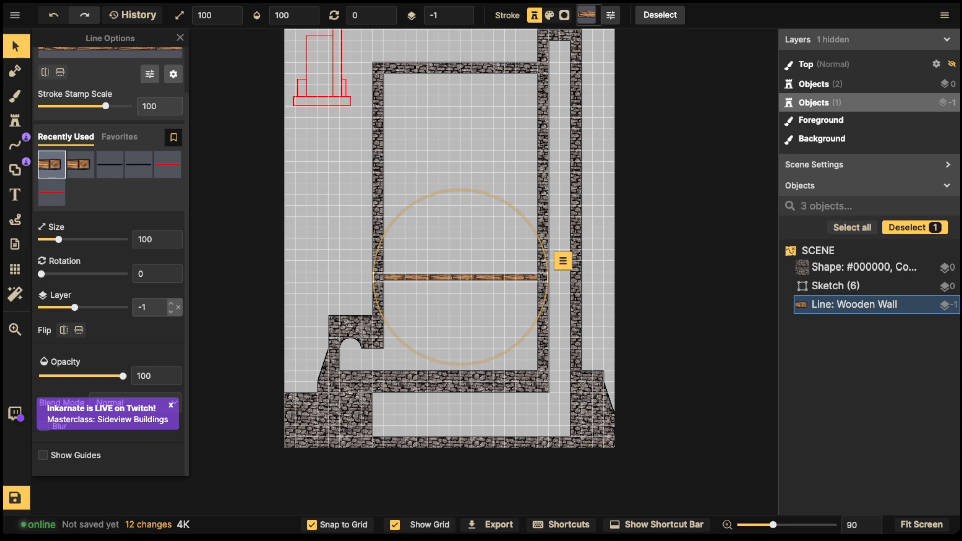
left_click(172, 311)
scroll(409, 267, "up", 1)
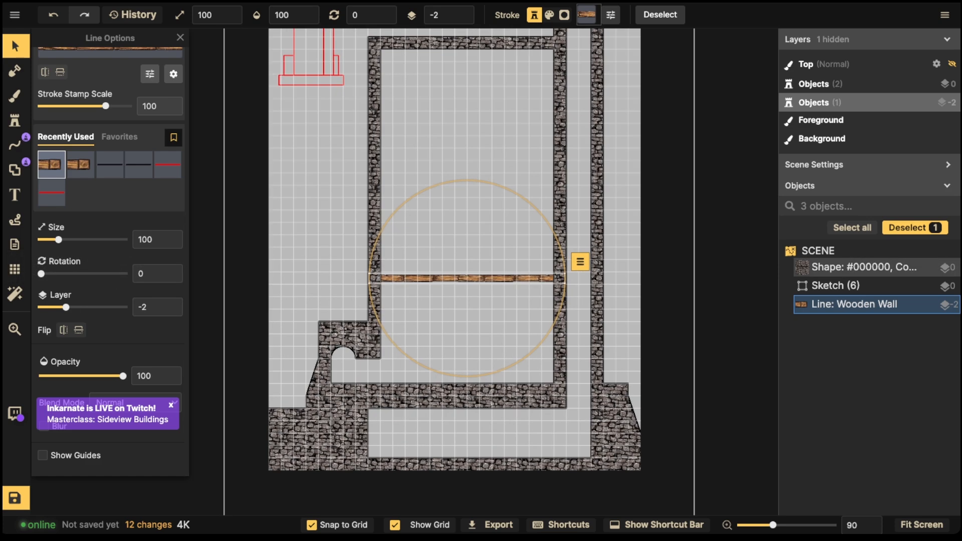
left_click(150, 74)
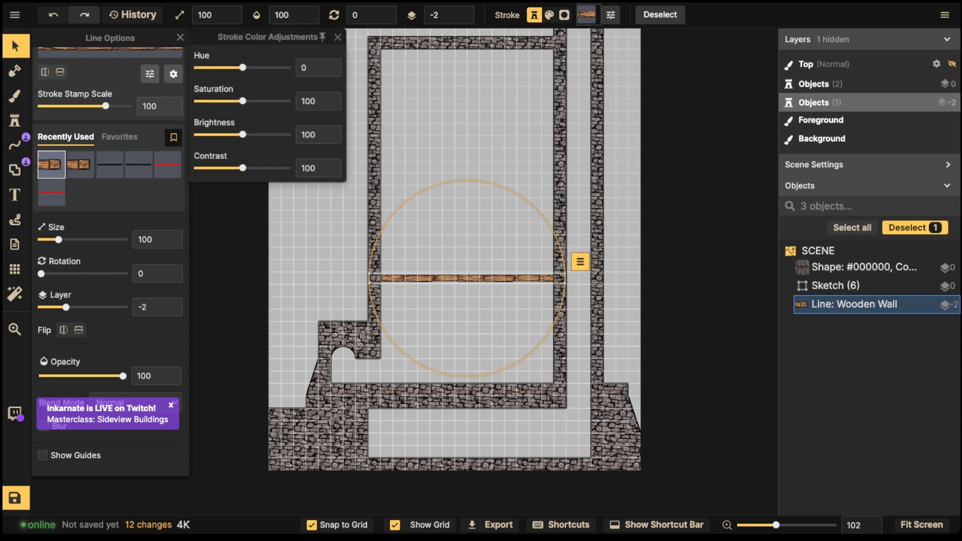
left_click_drag(242, 135, 215, 134)
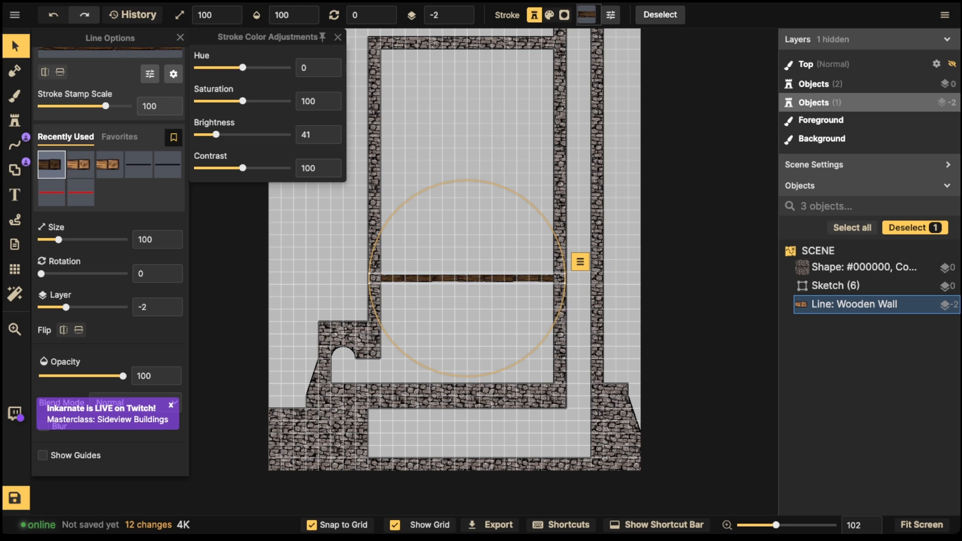
left_click(180, 38)
Step: Move the wooden floor beam up to roughly mid-height of the tower's inner walls
left_click_drag(467, 278, 467, 315)
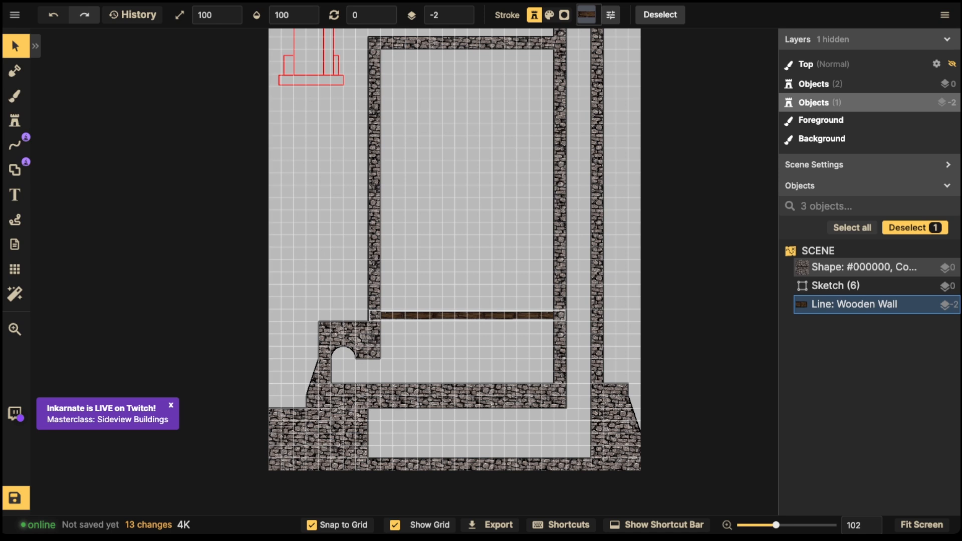
left_click_drag(467, 316, 467, 315)
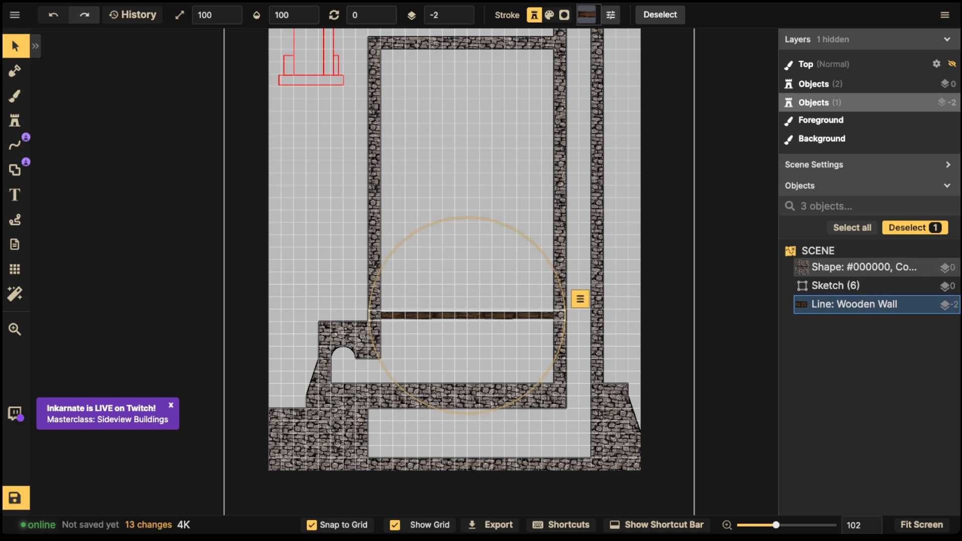
left_click_drag(466, 315, 467, 303)
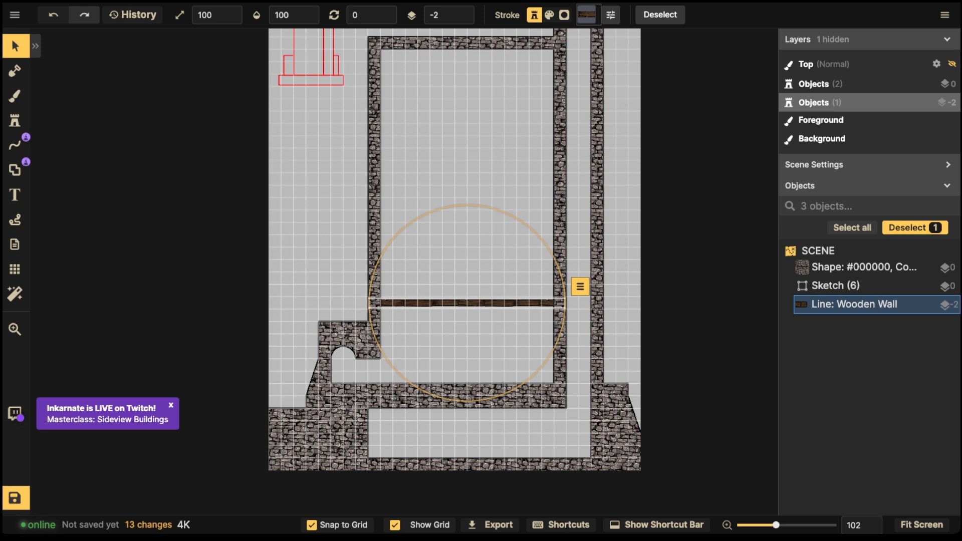
left_click_drag(467, 303, 467, 211)
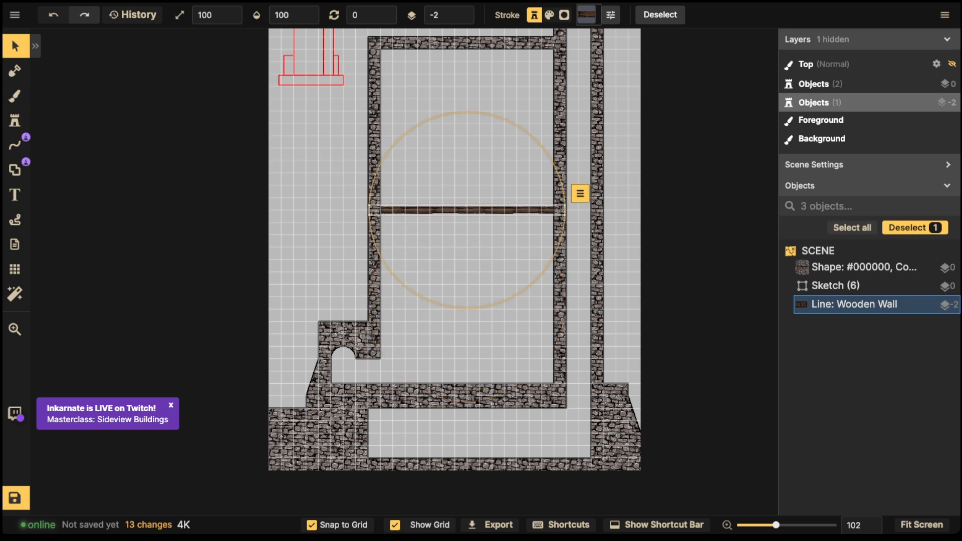
left_click(15, 170)
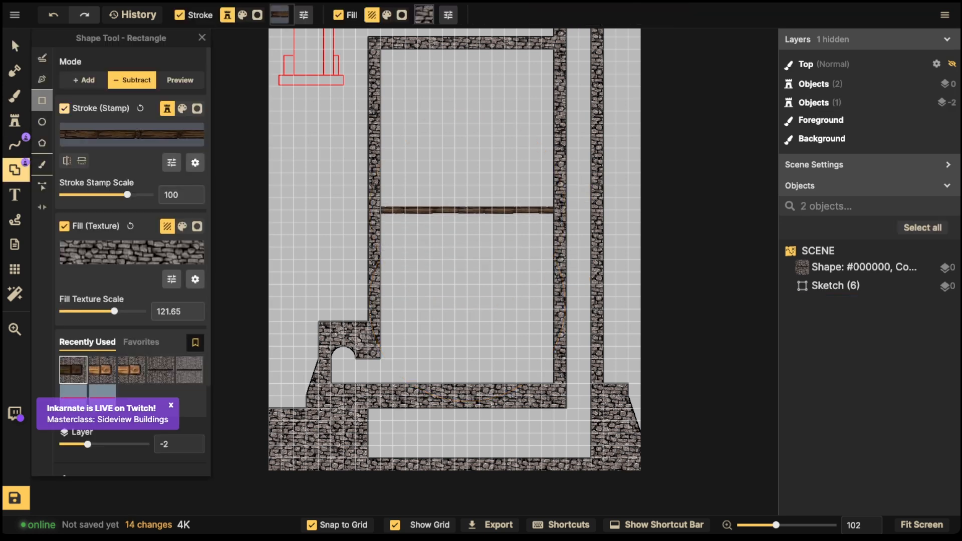
Step: Add a 16 × 3.5 cell stone band across the lower tower, wall to wall, above the cellar
left_click(15, 46)
left_click(375, 155)
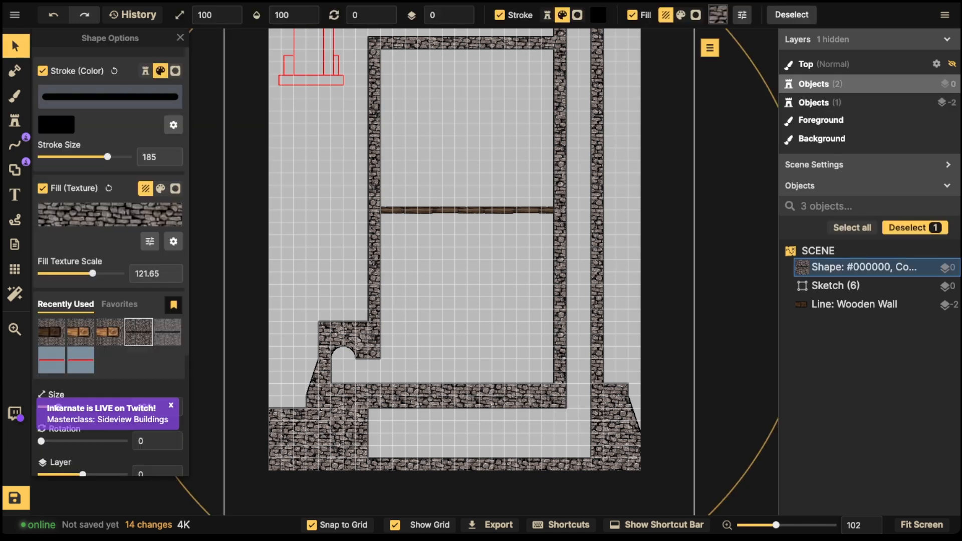
left_click(15, 170)
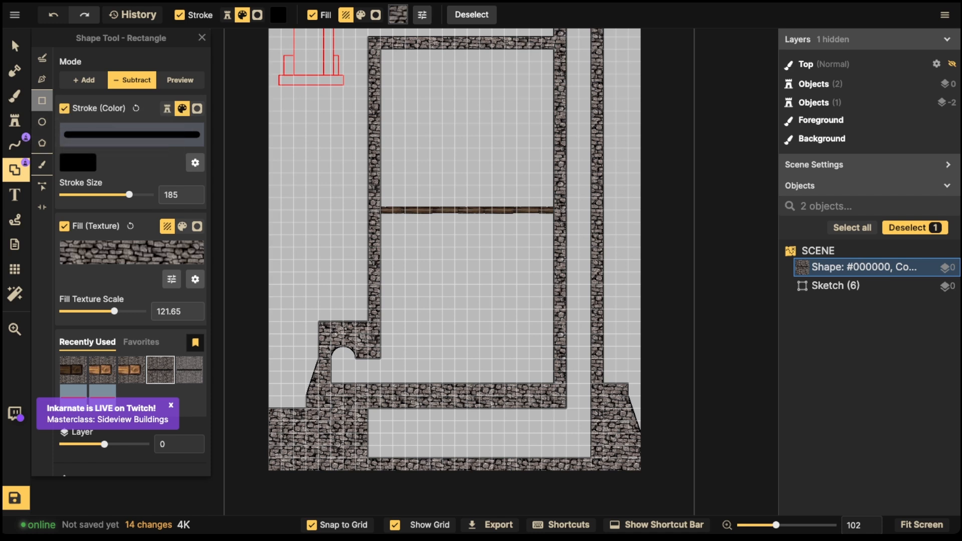
left_click_drag(373, 294, 451, 329)
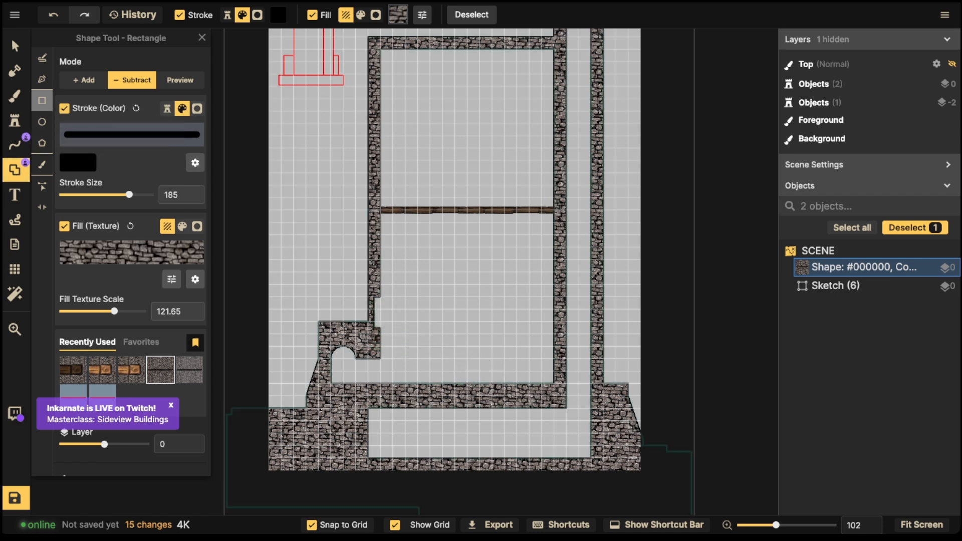
key("ctrl+z")
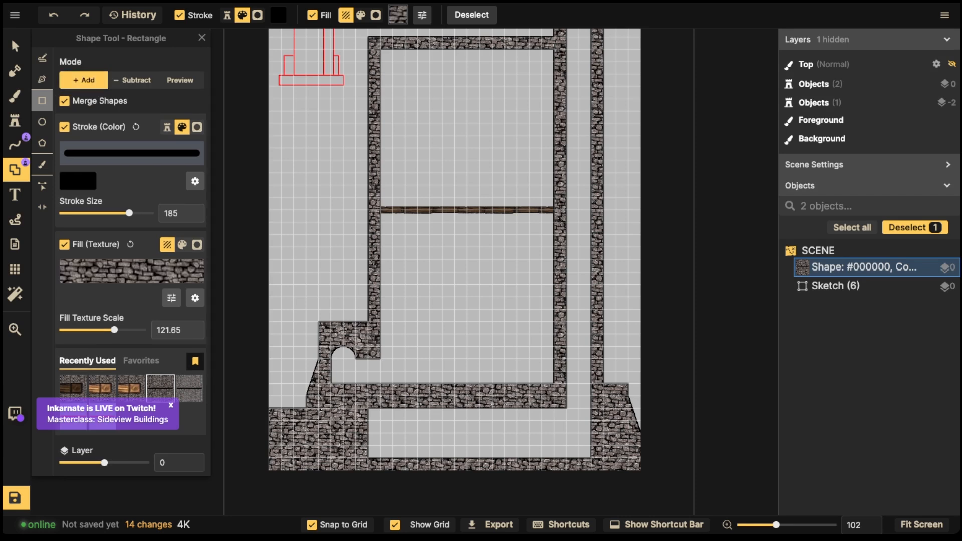
left_click_drag(379, 308, 442, 353)
key("ctrl+z")
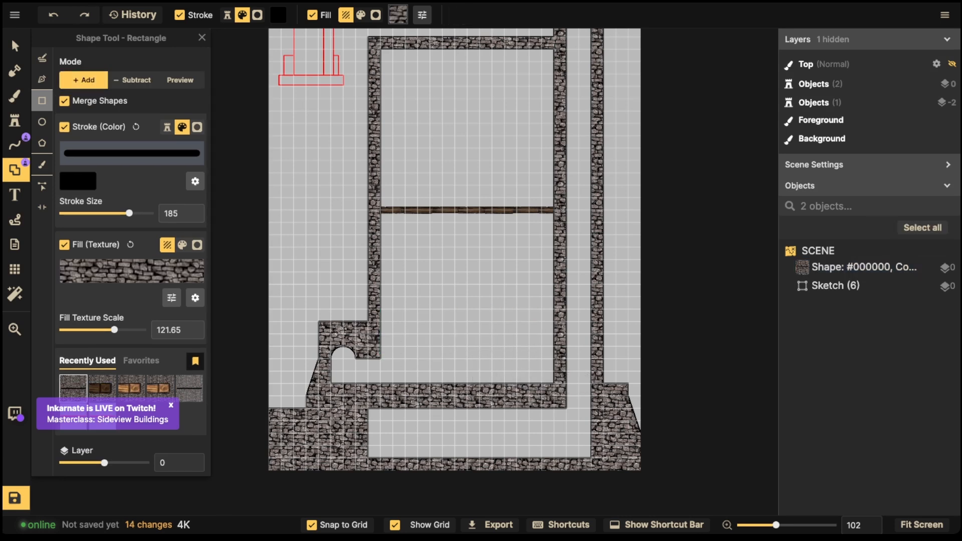
left_click_drag(369, 309, 567, 357)
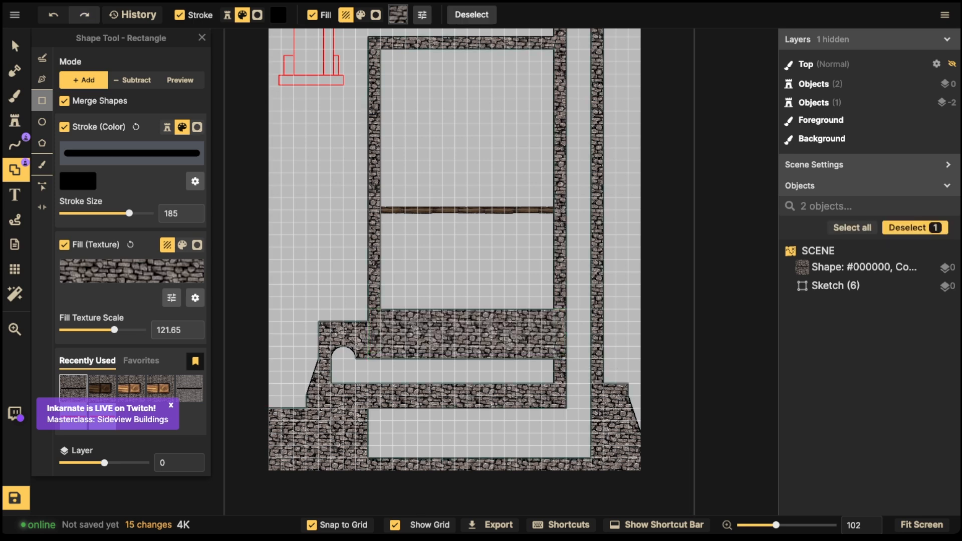
left_click(42, 121)
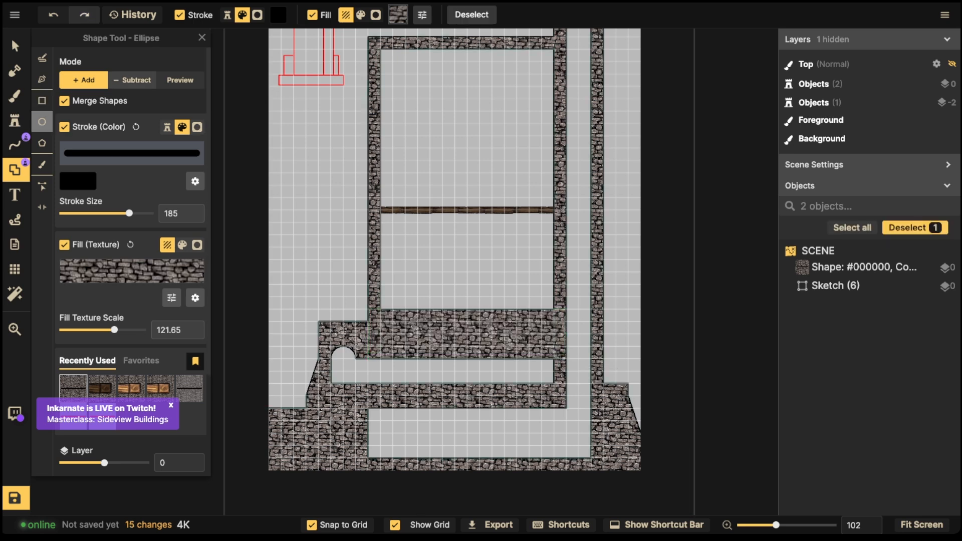
Step: Cut a resized, widened elliptical hole out of the lower stone band in Subtract mode
key("x")
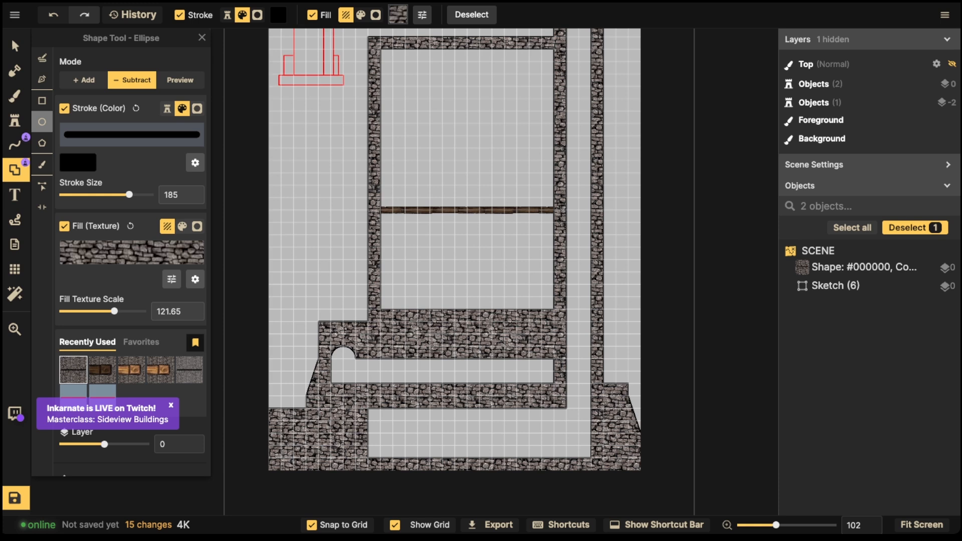
left_click_drag(467, 340, 522, 361)
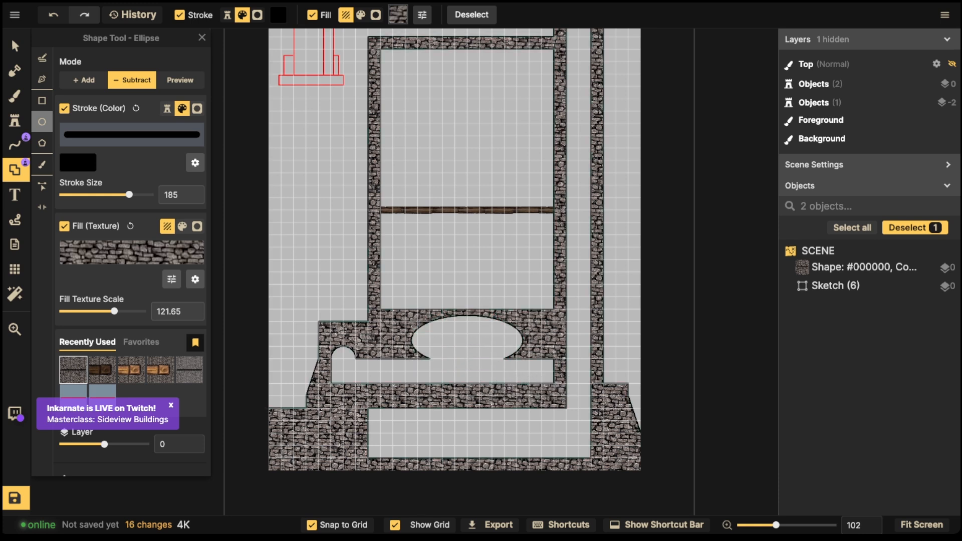
left_click(180, 80)
key("ctrl+z")
left_click_drag(461, 340, 510, 390)
left_click_drag(461, 291, 386, 343)
left_click_drag(448, 372, 448, 396)
left_click_drag(520, 356, 545, 357)
left_click_drag(387, 356, 379, 356)
left_click_drag(542, 356, 547, 357)
left_click_drag(380, 356, 387, 356)
left_click(477, 418)
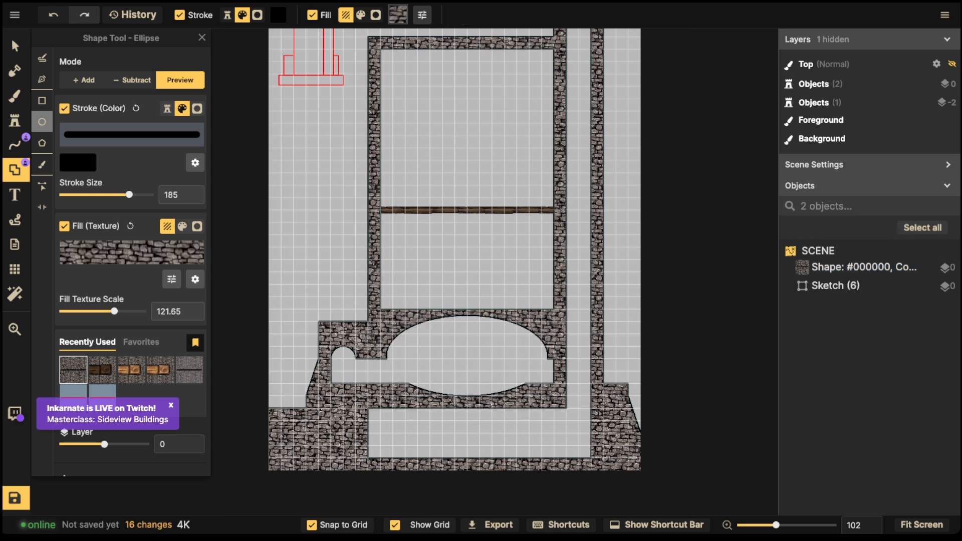
Step: Add a rectangle across the hole's lower half to flatten it into an arch
left_click(83, 80)
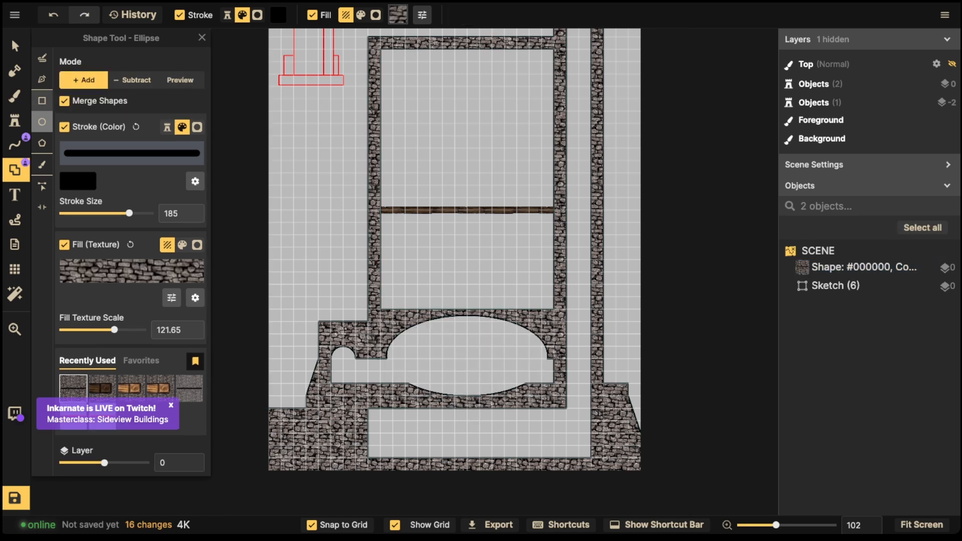
left_click(42, 101)
left_click_drag(403, 382, 542, 405)
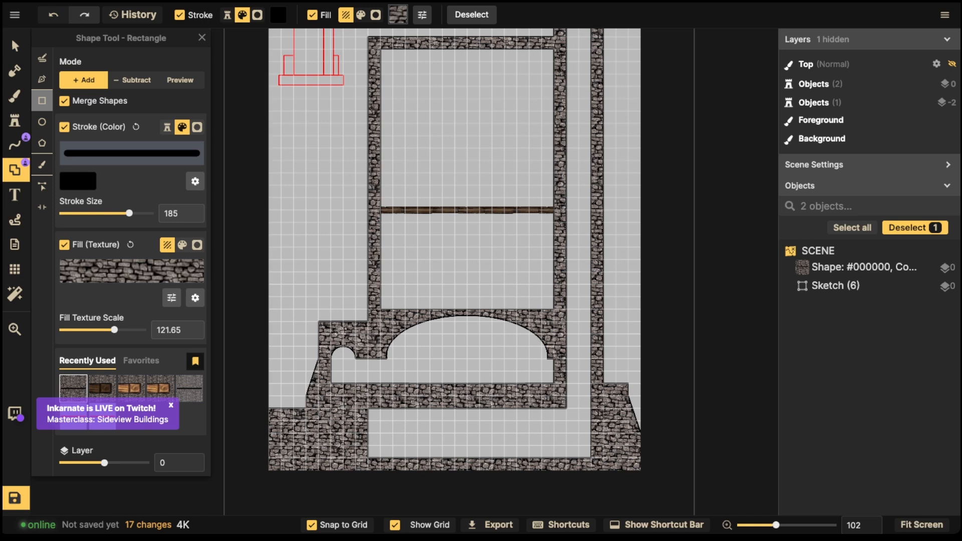
Step: Move the Wooden Wall floor beam down to sit just above the arch
left_click(15, 46)
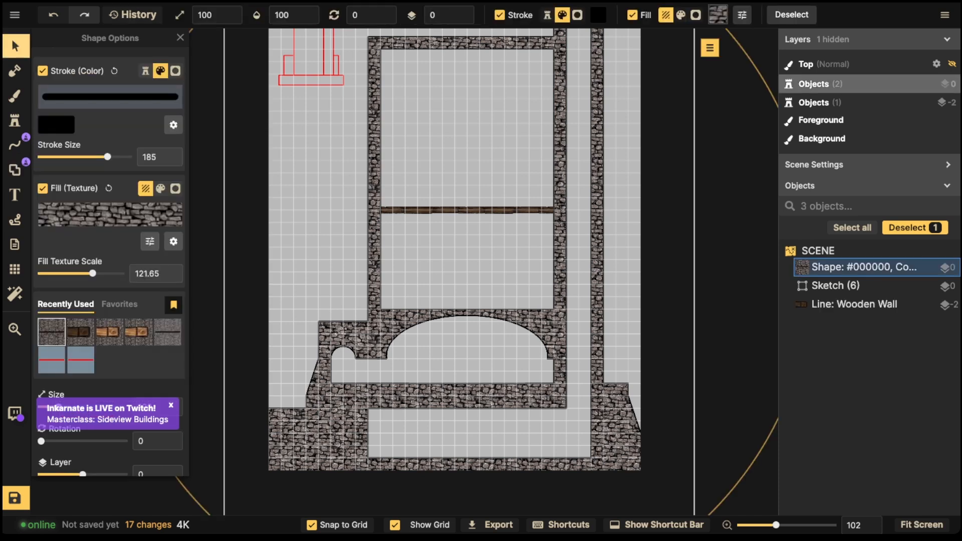
left_click(854, 304)
left_click_drag(526, 210, 526, 302)
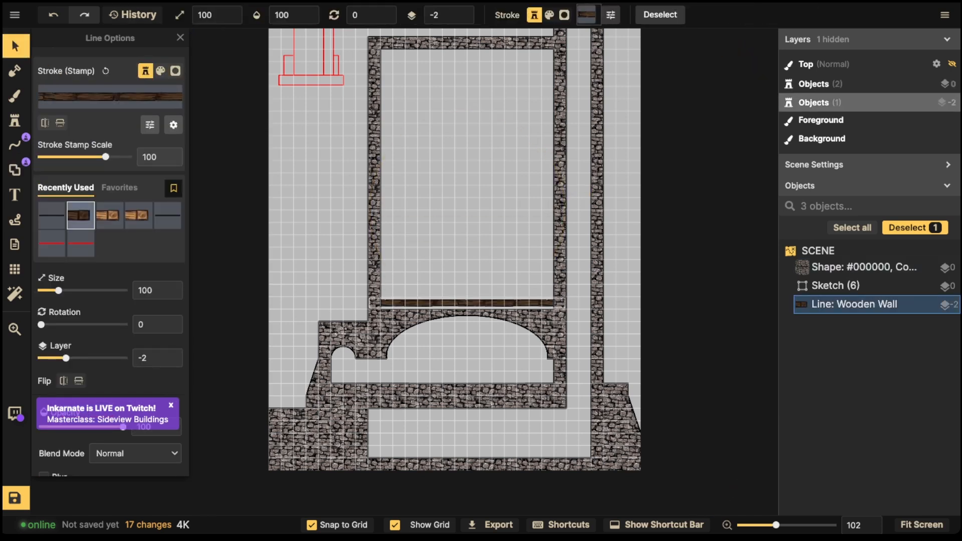
key("Down")
key("Down")
key("Down")
key("Down")
key("Down")
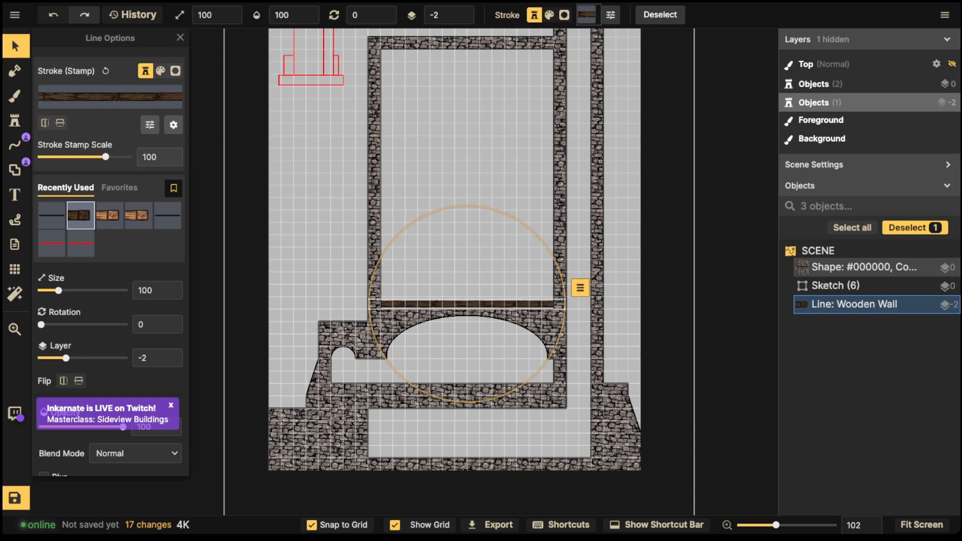
Step: Duplicate the beam three times, placing each copy one floor higher up the tower
key("ctrl+c")
key("ctrl+v")
left_click_drag(445, 246, 467, 241)
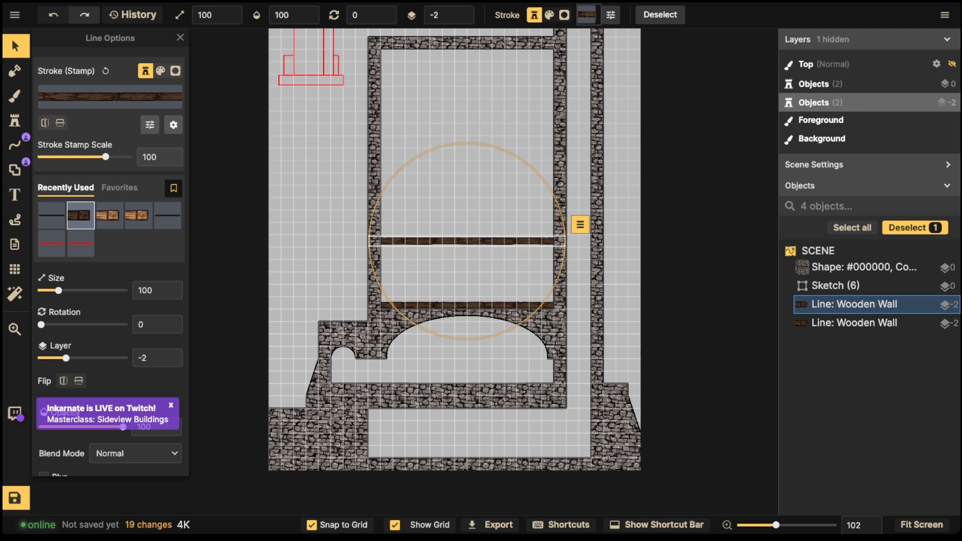
key("ctrl+c")
key("ctrl+v")
left_click_drag(466, 195, 467, 173)
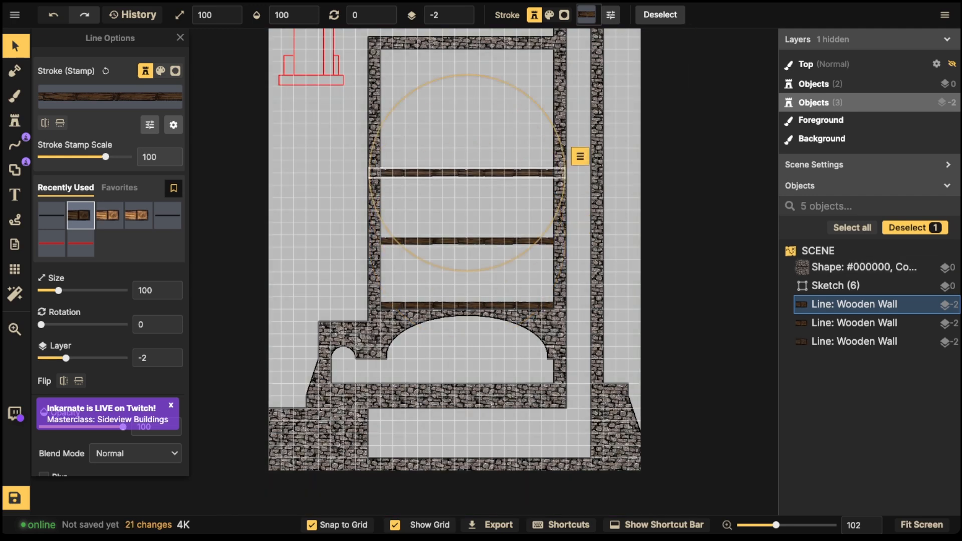
key("ctrl+v")
left_click_drag(473, 124, 467, 104)
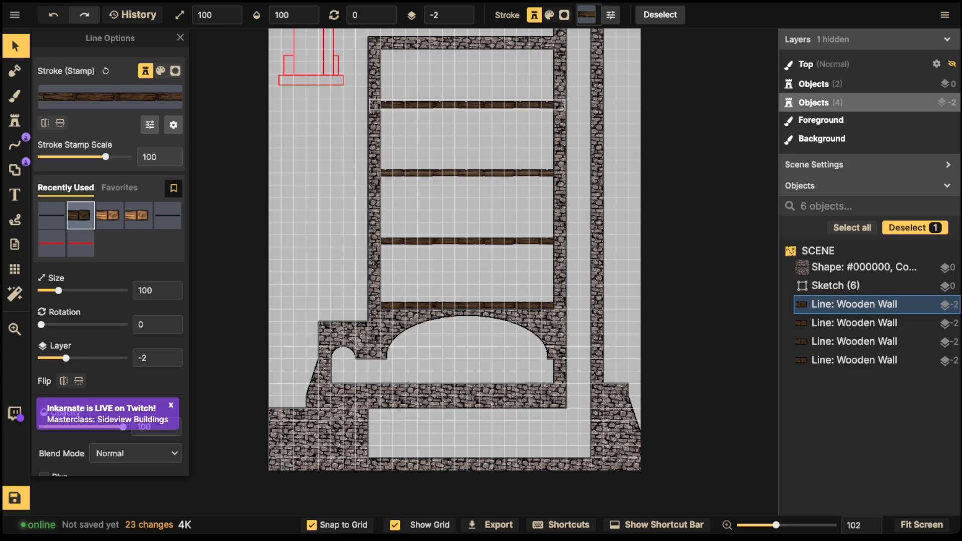
key("Escape")
scroll(454, 106, "down", 1)
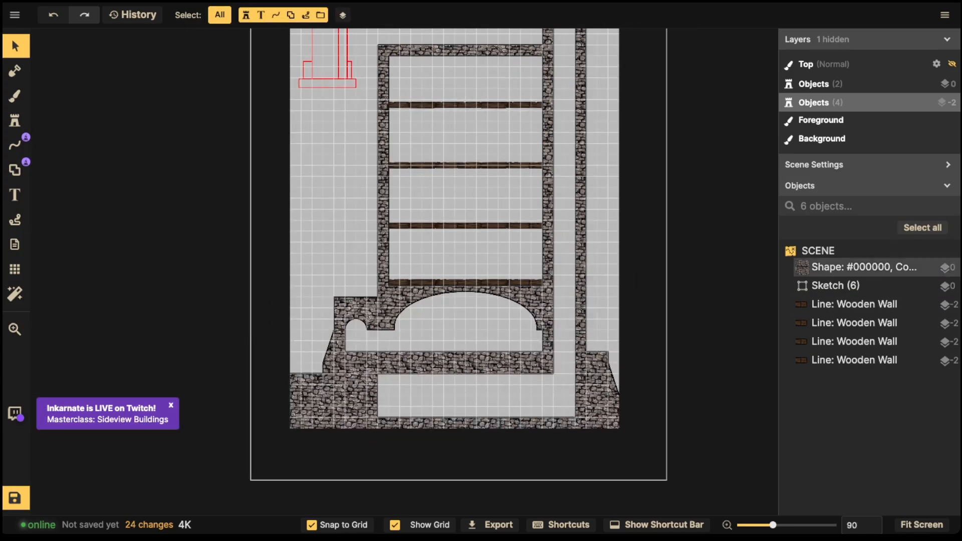
Step: Hide the grid overlay and save the tower map
scroll(453, 169, "down", 2)
left_click_drag(453, 166, 445, 261)
left_click(14, 270)
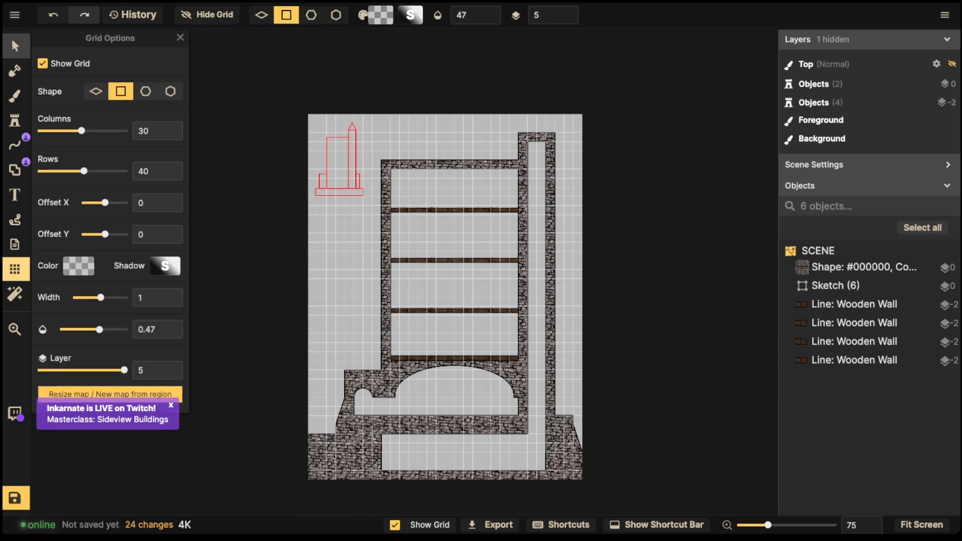
left_click(42, 63)
left_click(15, 45)
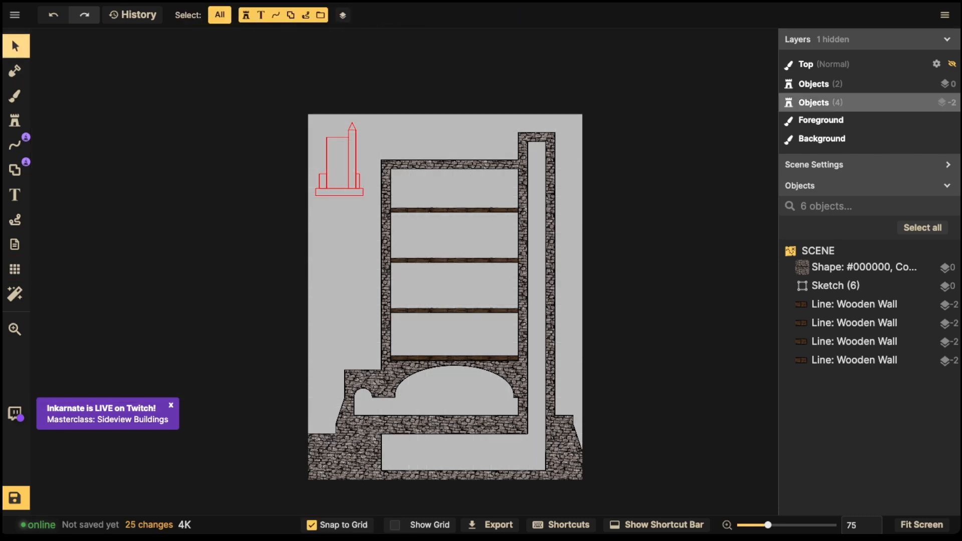
left_click(15, 498)
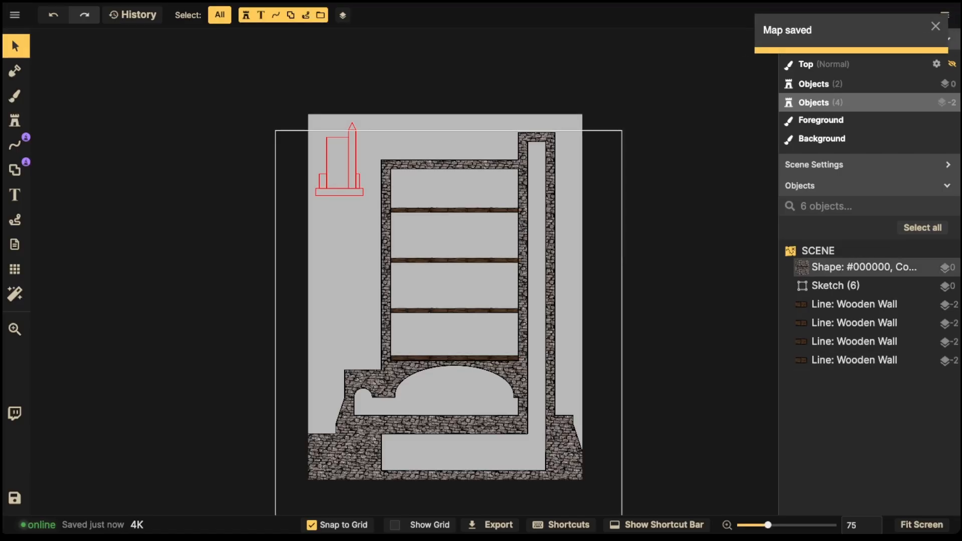
Step: Turn Show Grid back on for the 30 × 40 grid overlay
left_click(14, 269)
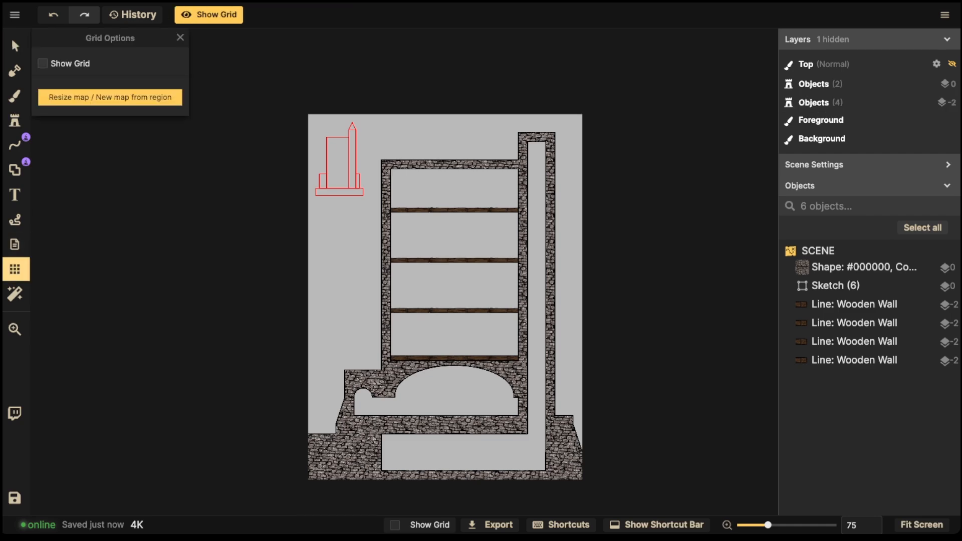
left_click(42, 63)
scroll(566, 305, "up", 8)
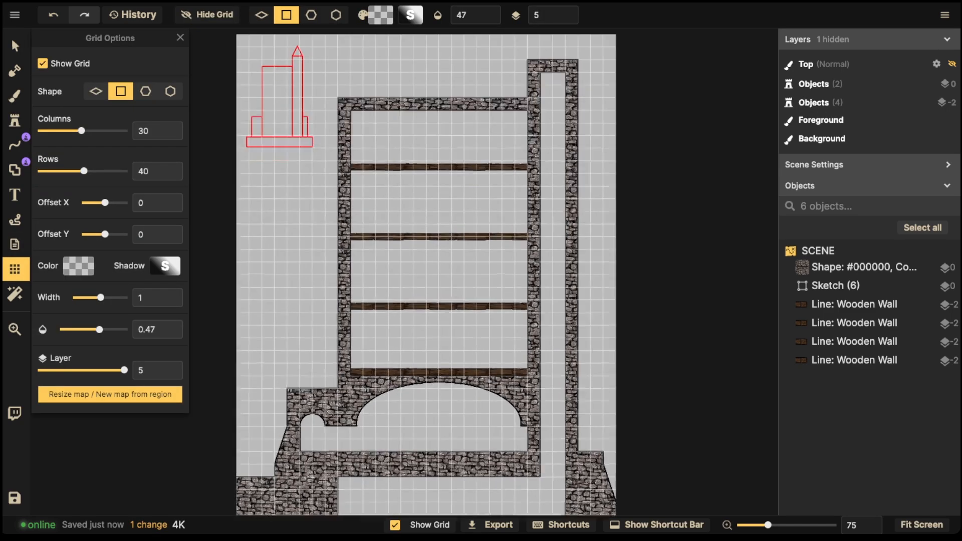
scroll(403, 296, "up", 2)
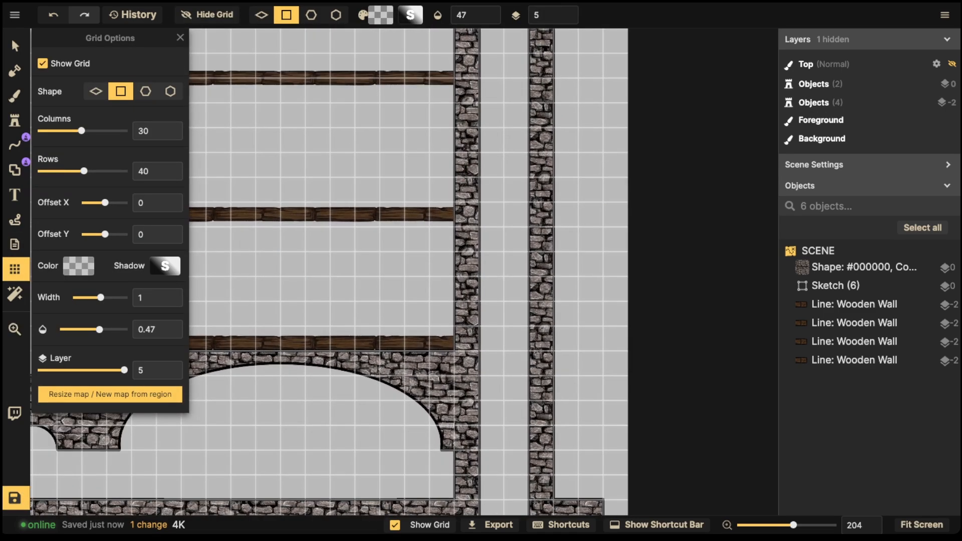
Step: Cut rectangular gaps through the inner right stone wall at each wooden floor
left_click(15, 170)
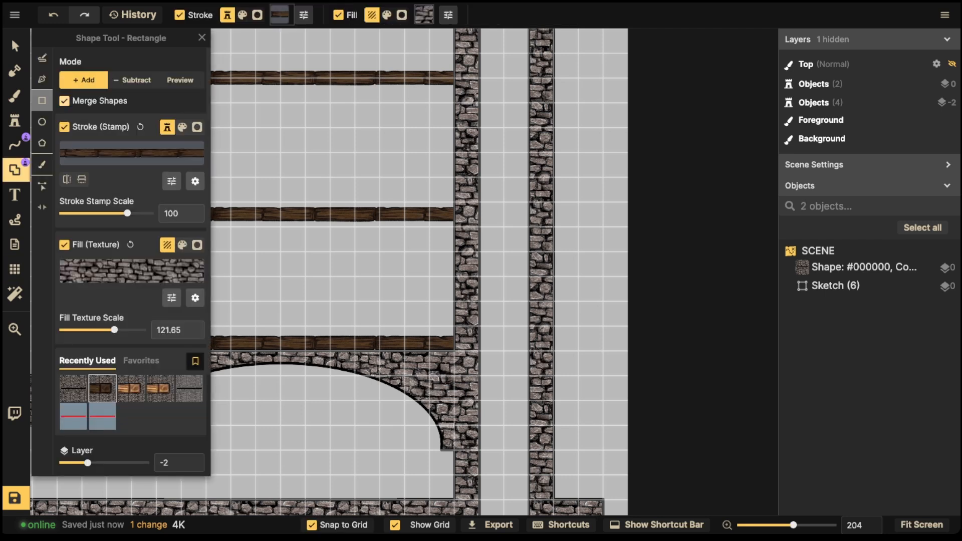
left_click(132, 80)
left_click_drag(454, 301, 492, 351)
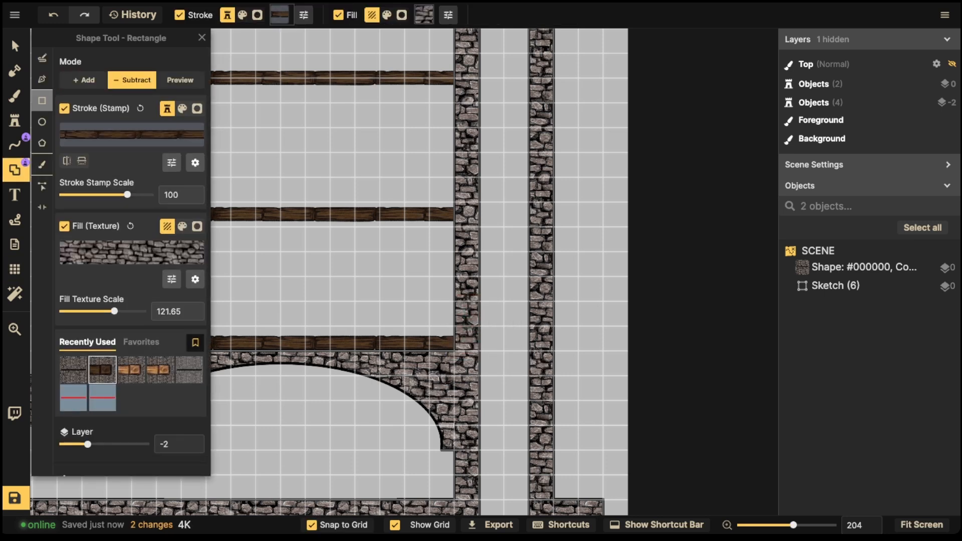
left_click(864, 267)
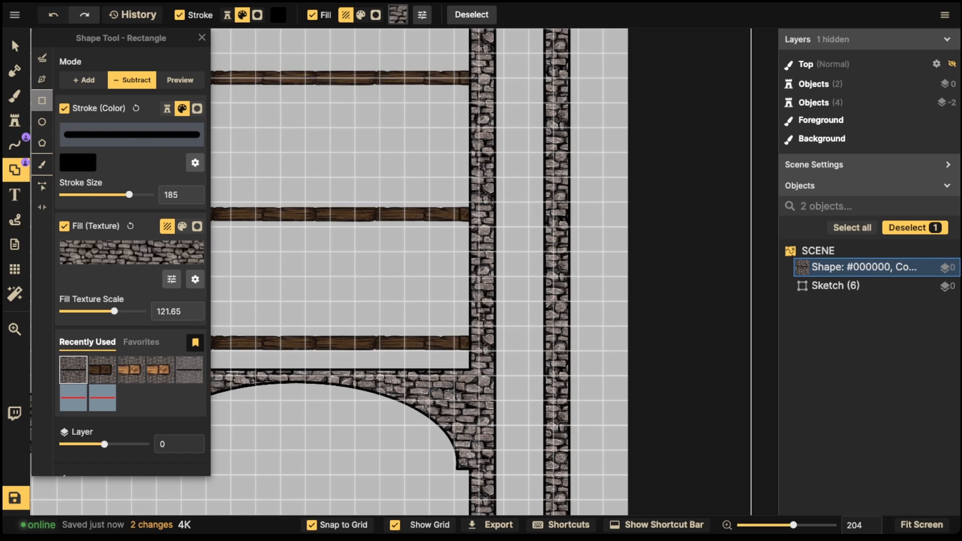
key("Escape")
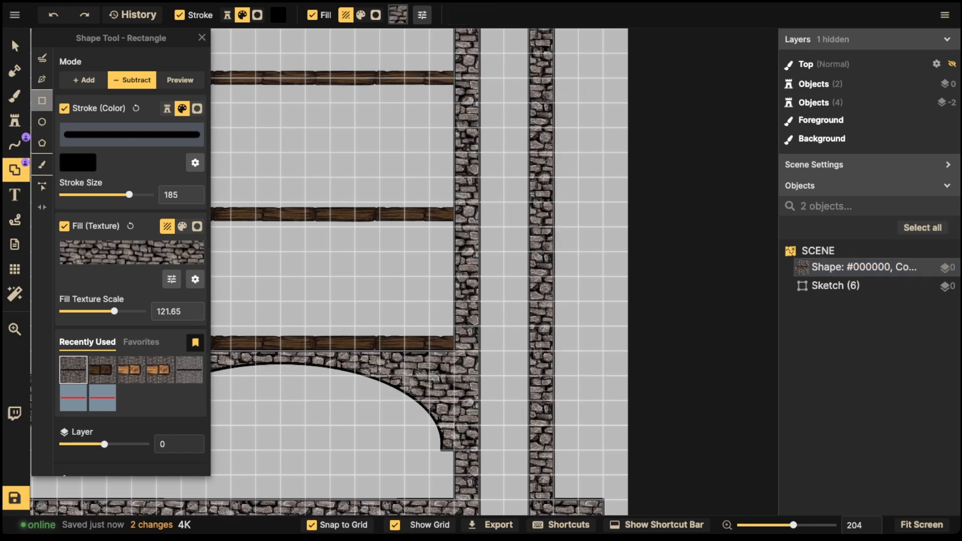
left_click_drag(442, 301, 487, 425)
scroll(491, 353, "down", 3)
left_click_drag(443, 250, 488, 386)
mouse_move(443, 231)
left_mouse_down()
mouse_move(477, 277)
mouse_move(477, 390)
left_mouse_up()
left_click_drag(444, 214, 479, 261)
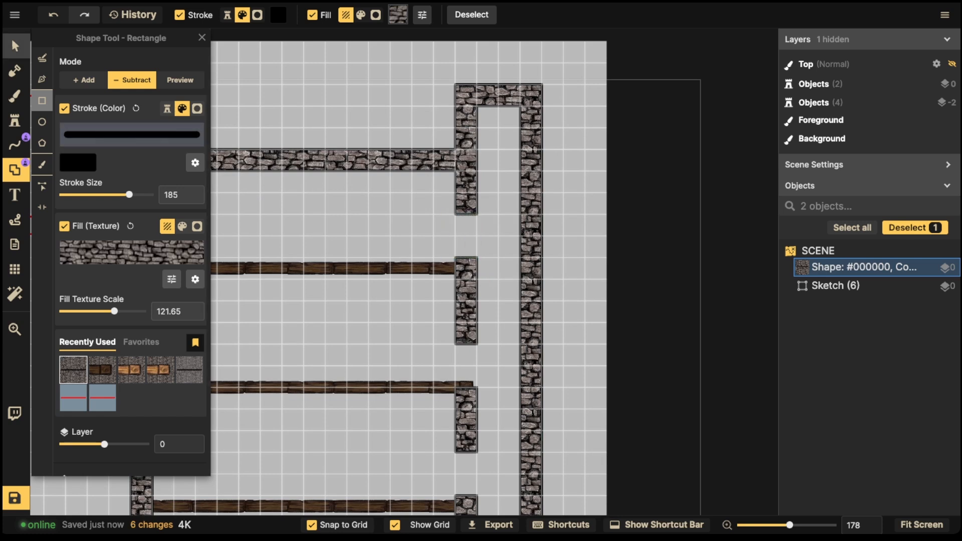
Step: Select the top wooden floor plank and nudge it upward
left_click(15, 46)
left_click(471, 268)
key("Up")
key("Up")
key("Up")
key("Up")
key("Up")
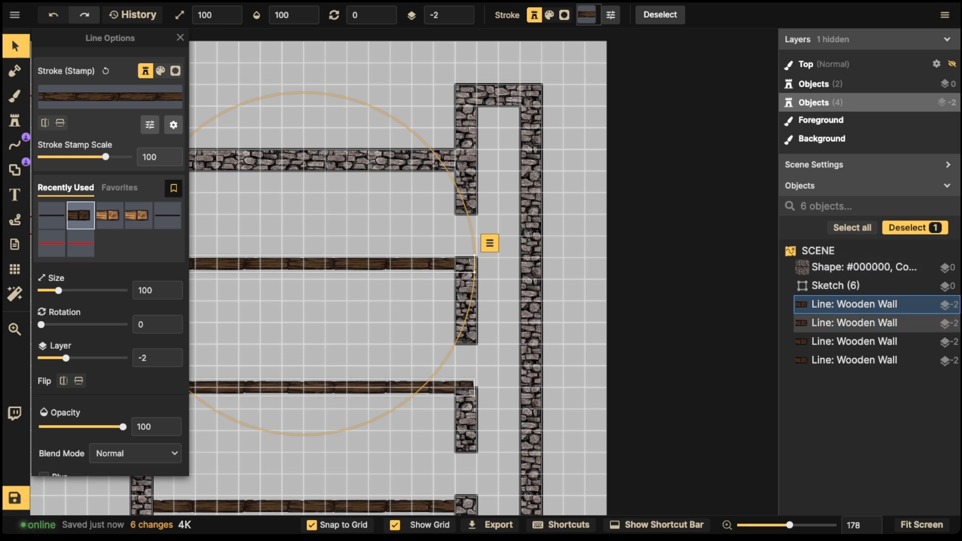
Step: Nudge the second floor plank down and the third up, then select the bottom plank
left_click(379, 388)
key("Down")
key("Down")
key("Down")
key("Down")
key("Down")
key("Down")
key("Down")
key("Down")
key("Down")
key("Down")
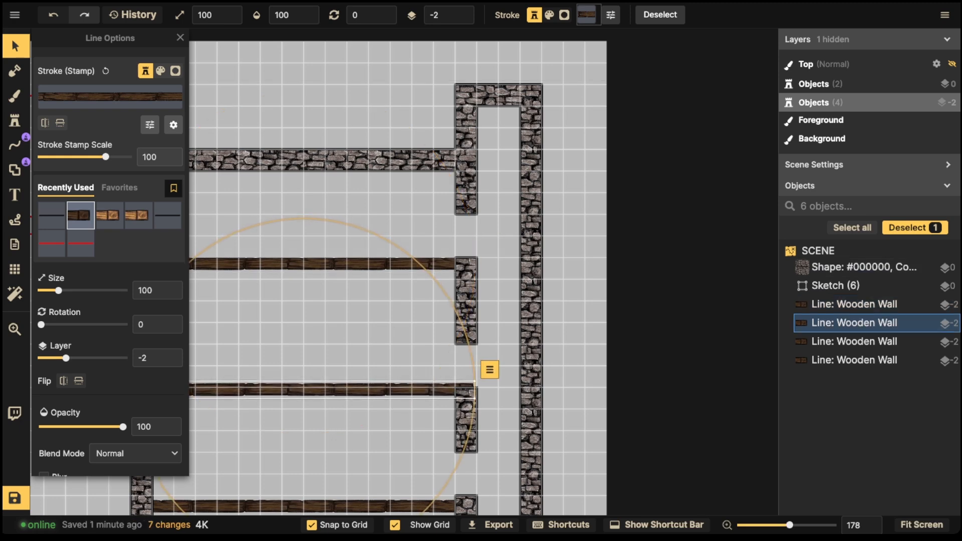
key("Down")
key("space")
left_click_drag(364, 476, 391, 276)
left_click(391, 306)
key("Up")
key("Up")
key("Up")
key("Up")
key("Up")
key("Up")
key("Up")
key("Up")
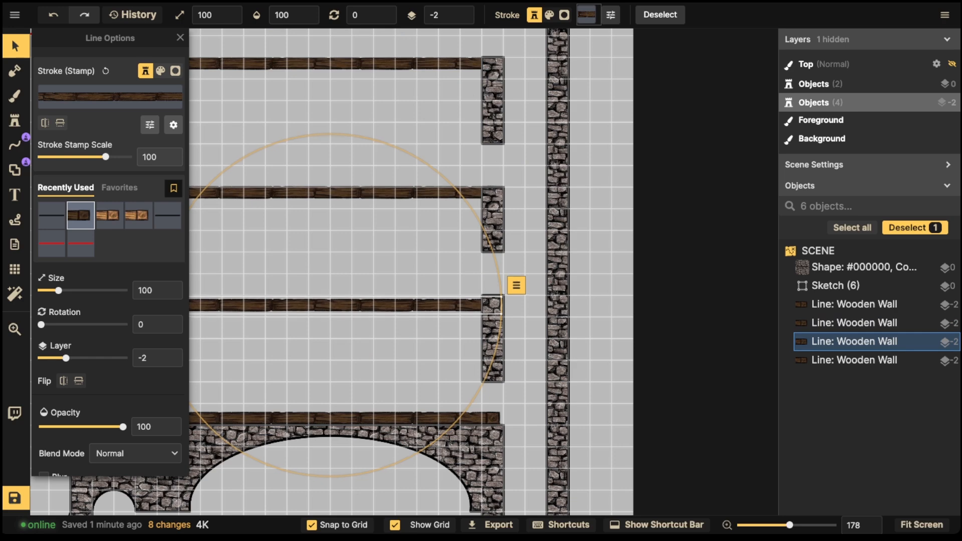
left_click(383, 418)
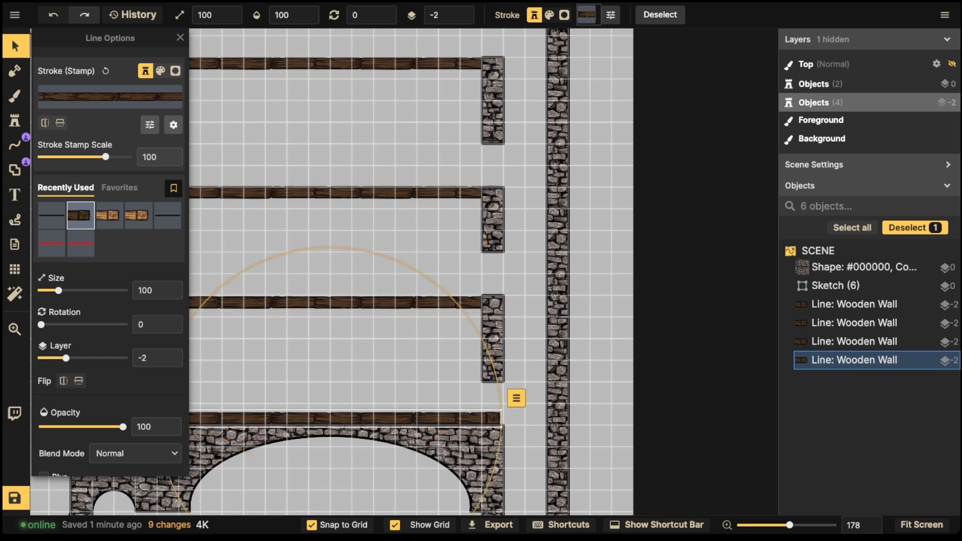
key("Delete")
scroll(381, 270, "down", 3)
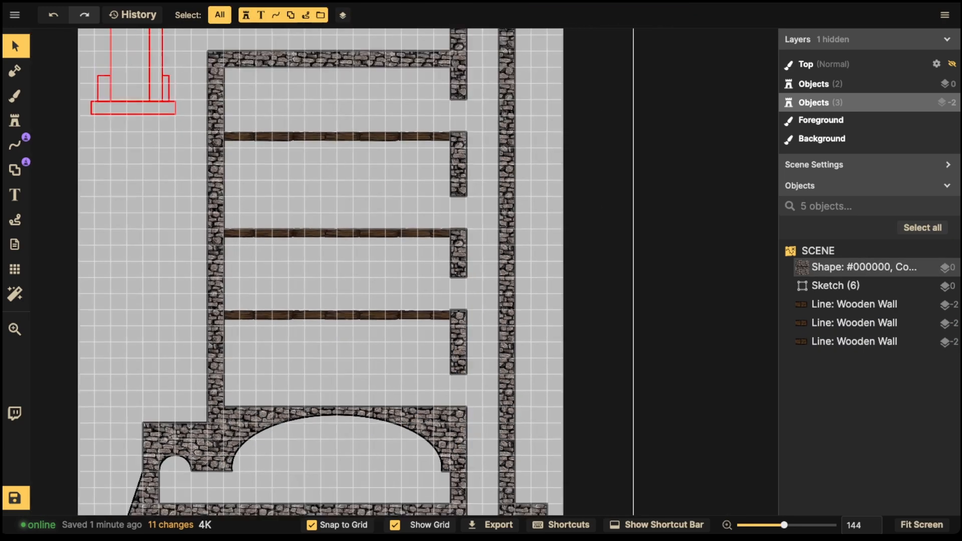
left_click_drag(381, 241, 378, 306)
left_click_drag(371, 381, 391, 329)
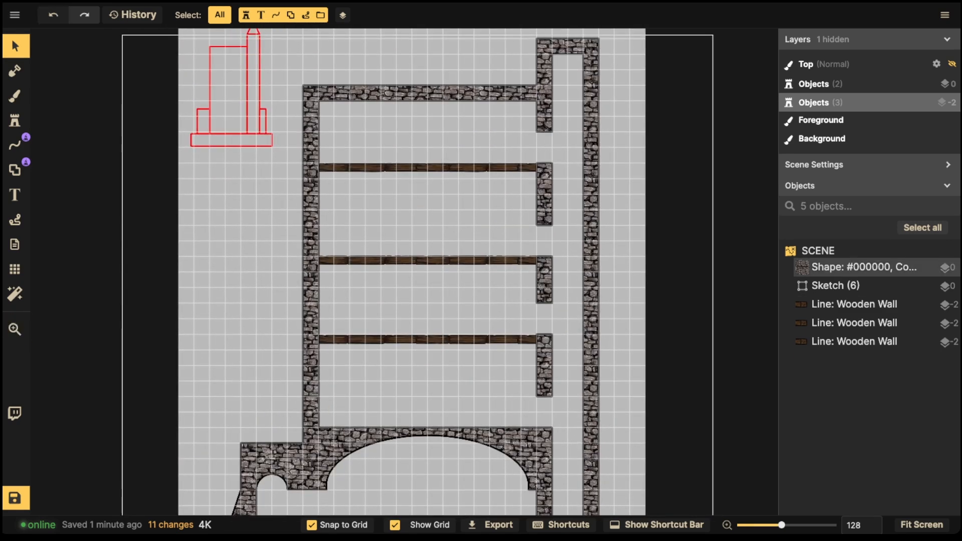
scroll(320, 90, "down", 1)
left_click_drag(400, 225, 396, 239)
left_click_drag(314, 390, 356, 359)
scroll(355, 359, "up", 4)
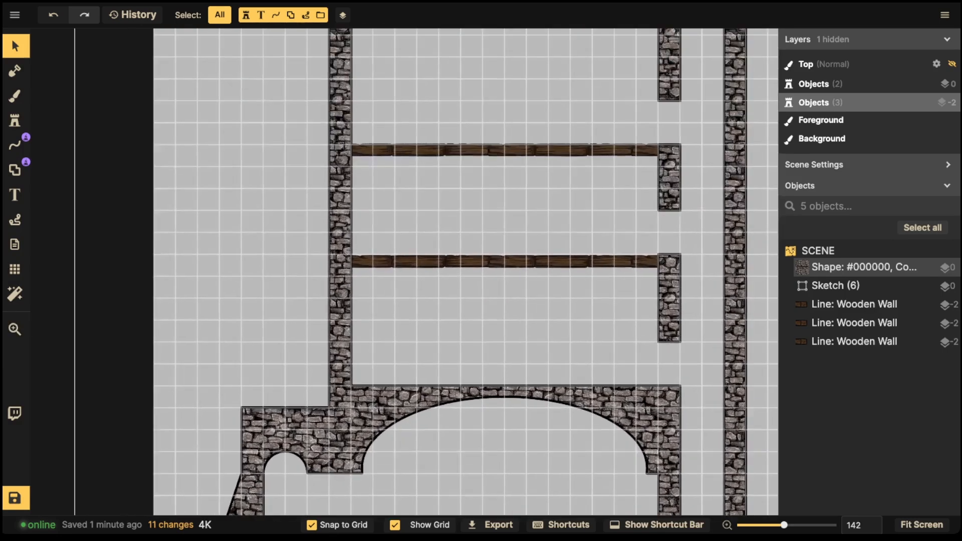
scroll(342, 254, "down", 5)
left_click_drag(343, 254, 375, 292)
scroll(317, 371, "up", 4)
left_click_drag(345, 456, 342, 396)
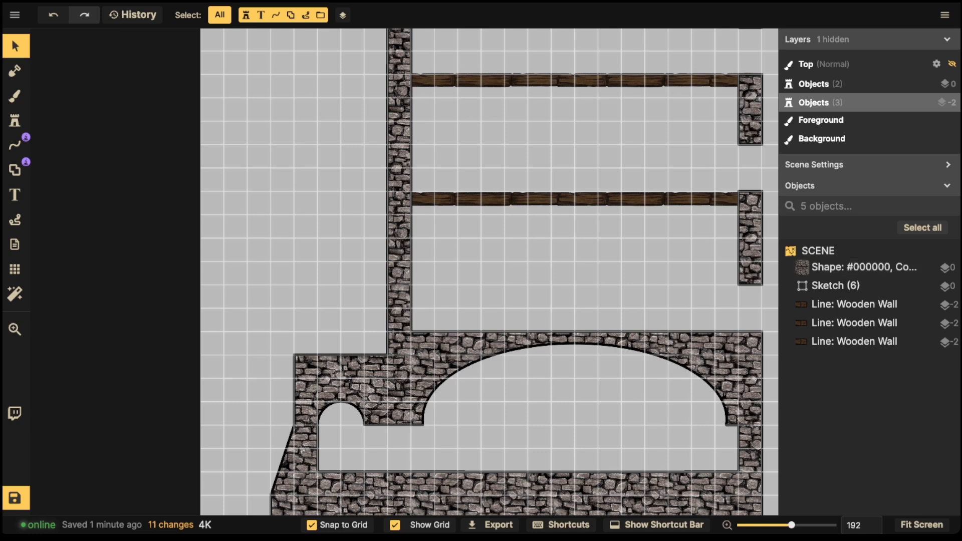
Step: Trim off the inner wall column's lower end with a Subtract rectangle
left_click(15, 169)
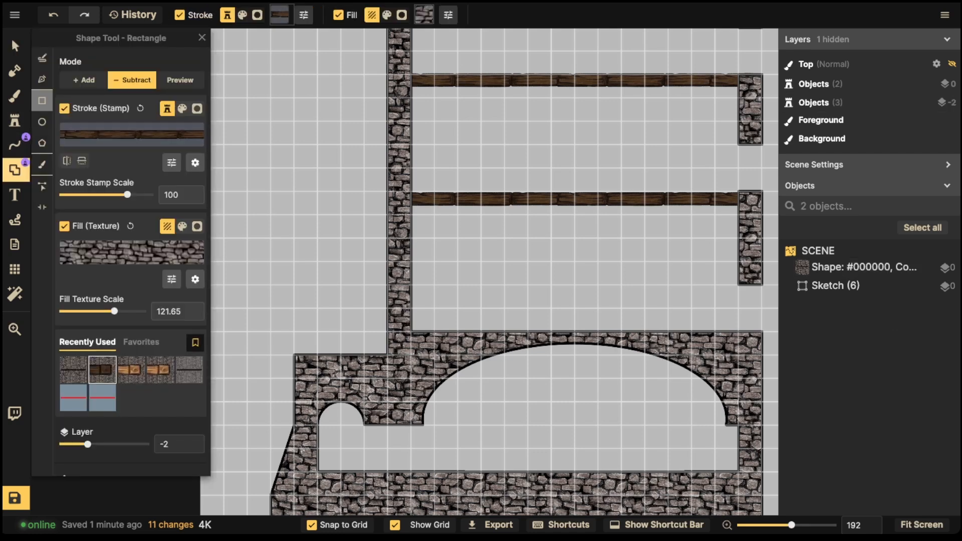
left_click_drag(369, 277, 431, 339)
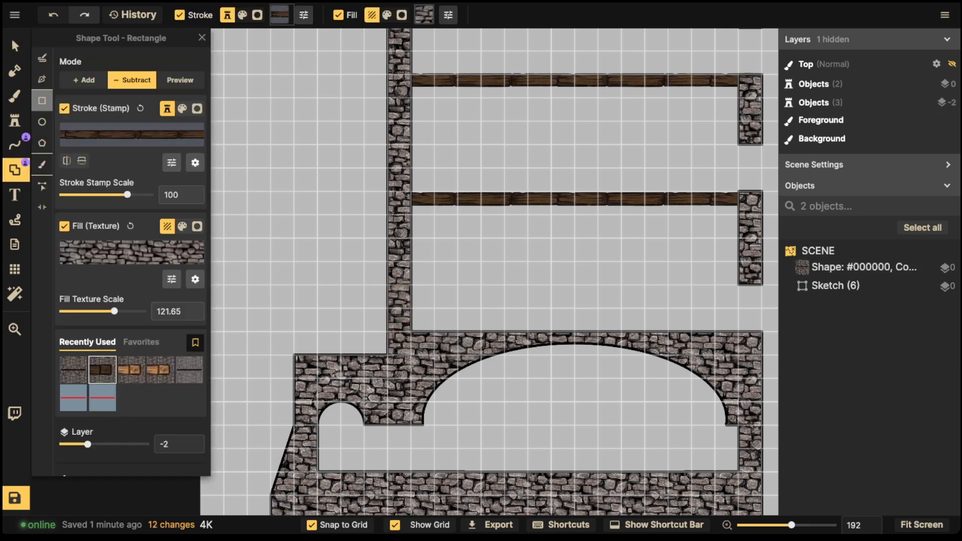
left_click(868, 267)
left_click(916, 227)
left_click_drag(373, 282, 427, 335)
scroll(443, 321, "down", 5)
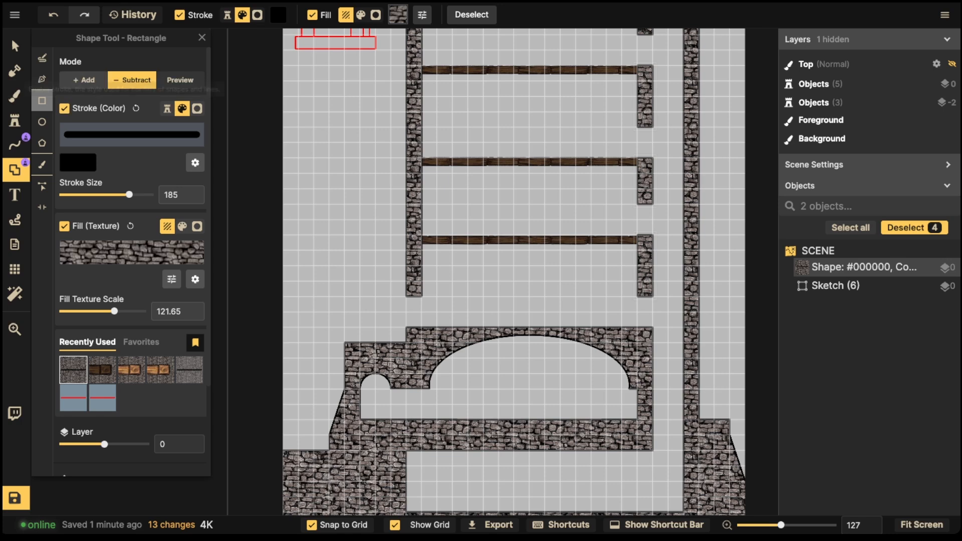
Step: In Add mode, place a small stone step atop the cellar
left_click(84, 80)
left_click_drag(410, 332, 344, 350)
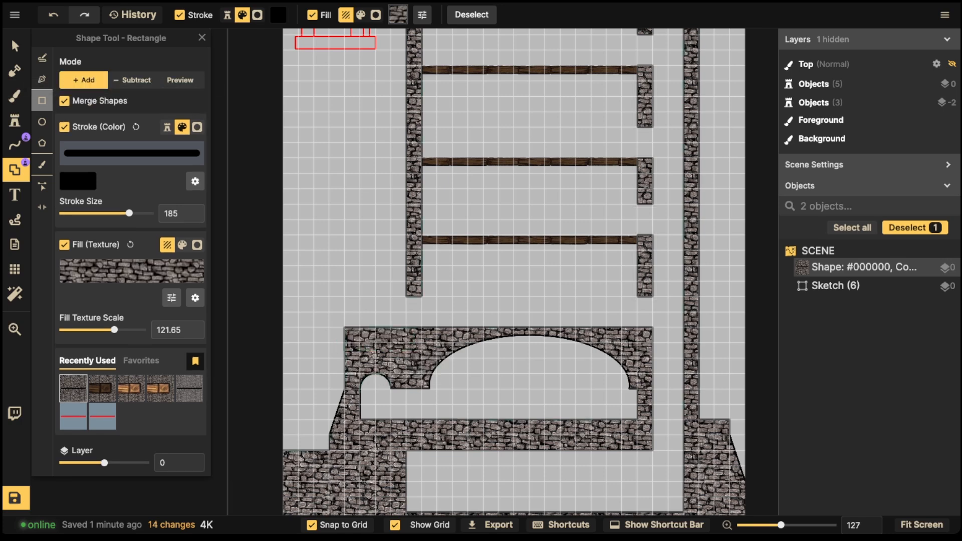
key("ctrl+z")
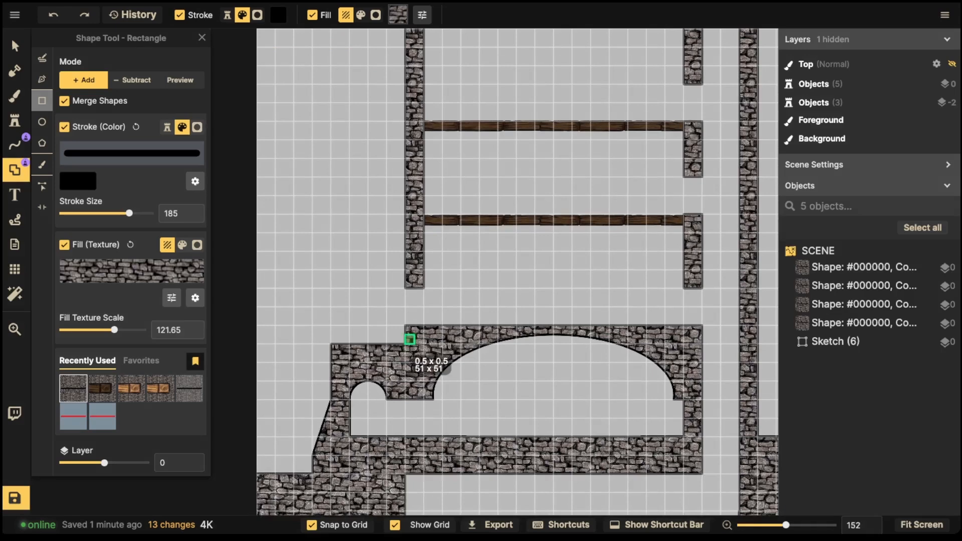
left_click(404, 339)
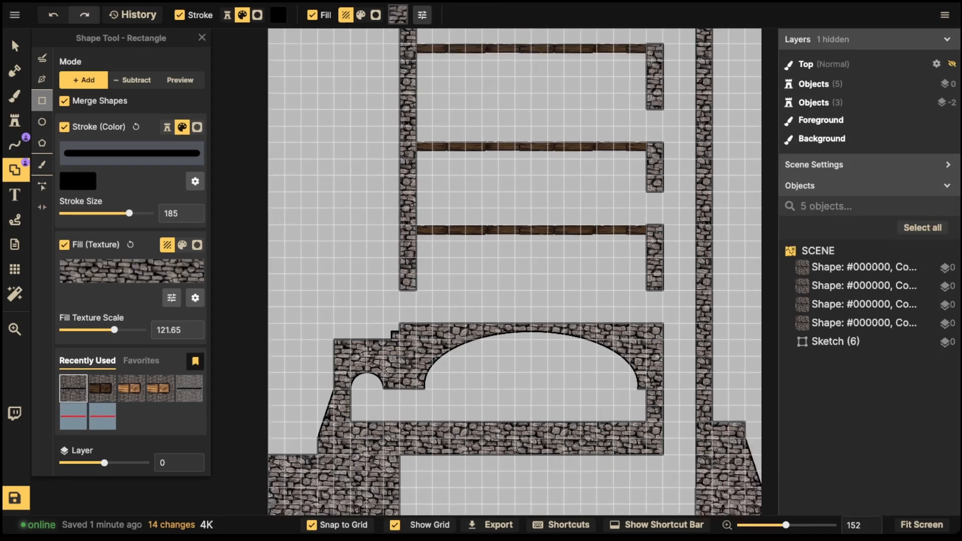
Step: Extend the left stone wall upward with an added rectangle
scroll(484, 270, "down", 1)
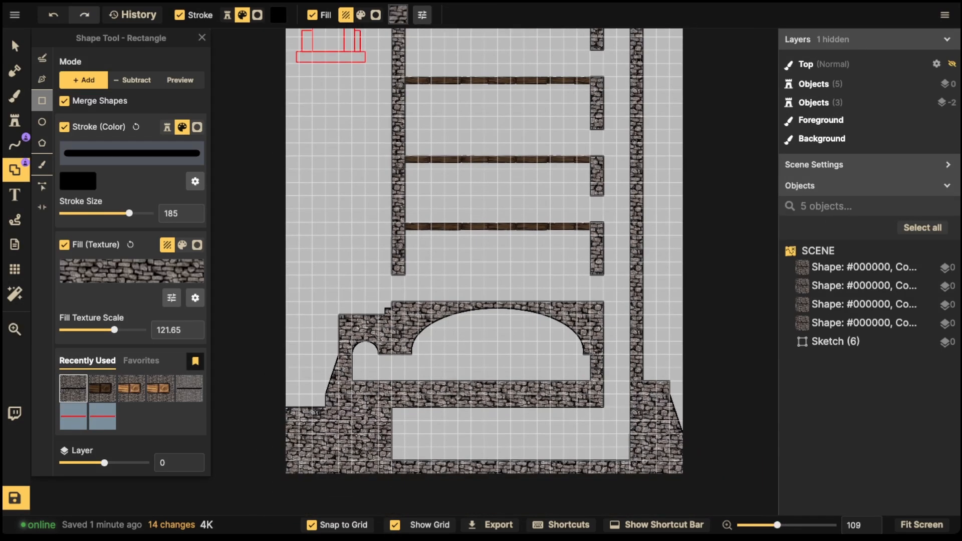
scroll(438, 190, "down", 2)
left_click_drag(438, 191, 412, 368)
scroll(391, 211, "up", 5)
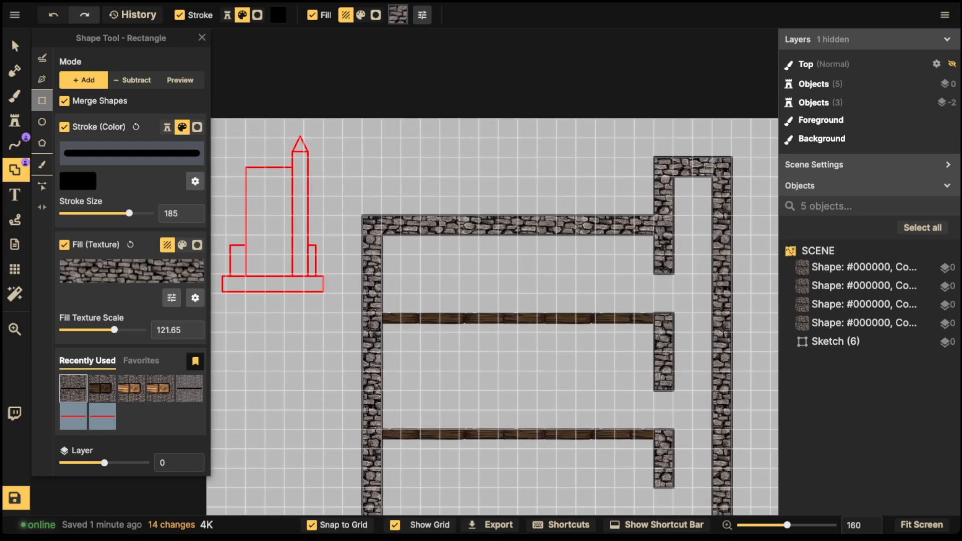
left_click_drag(362, 176, 382, 256)
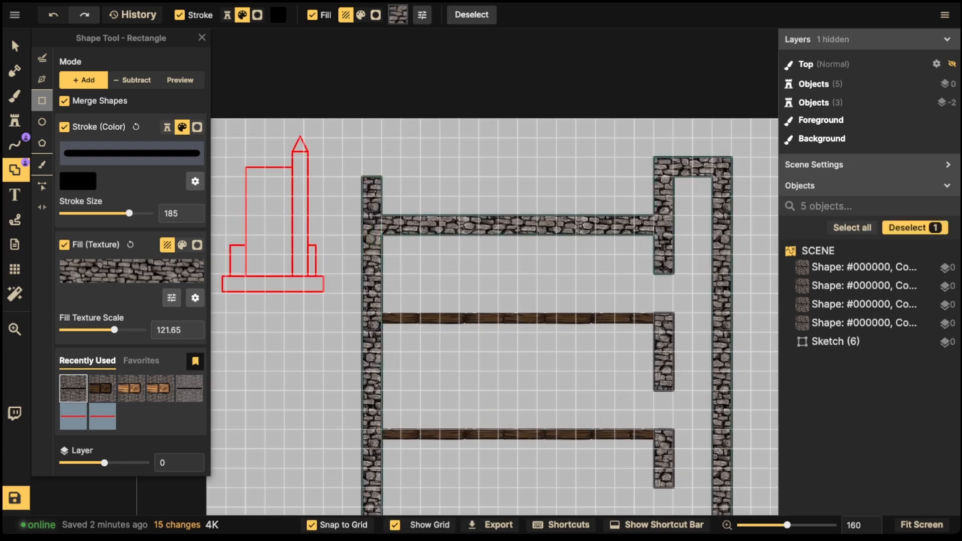
left_click_drag(391, 225, 347, 46)
key("ctrl+z")
Step: Fill the area beneath the cellar with a 16.5 × 3 cell stone block
scroll(336, 208, "down", 5)
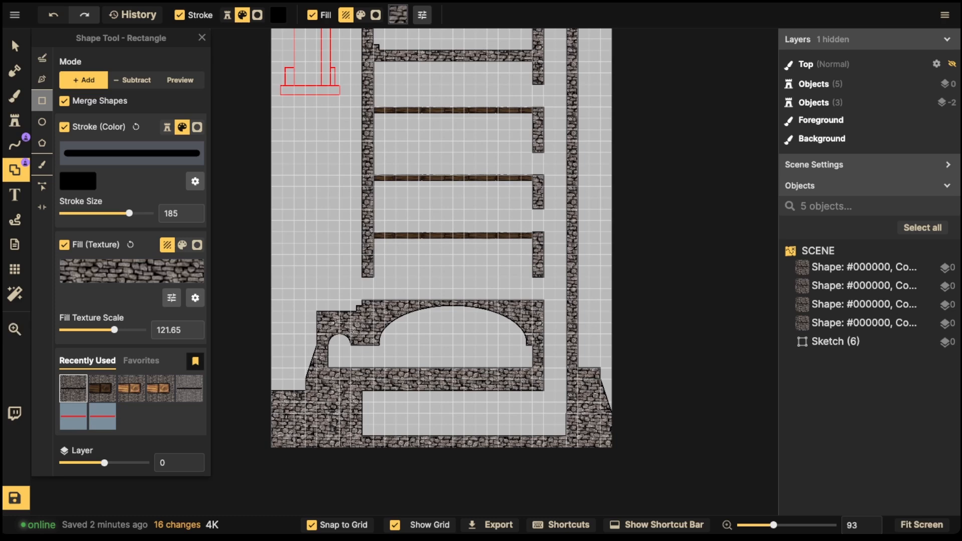
scroll(464, 396, "up", 1)
scroll(459, 402, "up", 5)
mouse_move(463, 396)
left_mouse_down()
mouse_move(480, 381)
mouse_move(458, 377)
left_mouse_up()
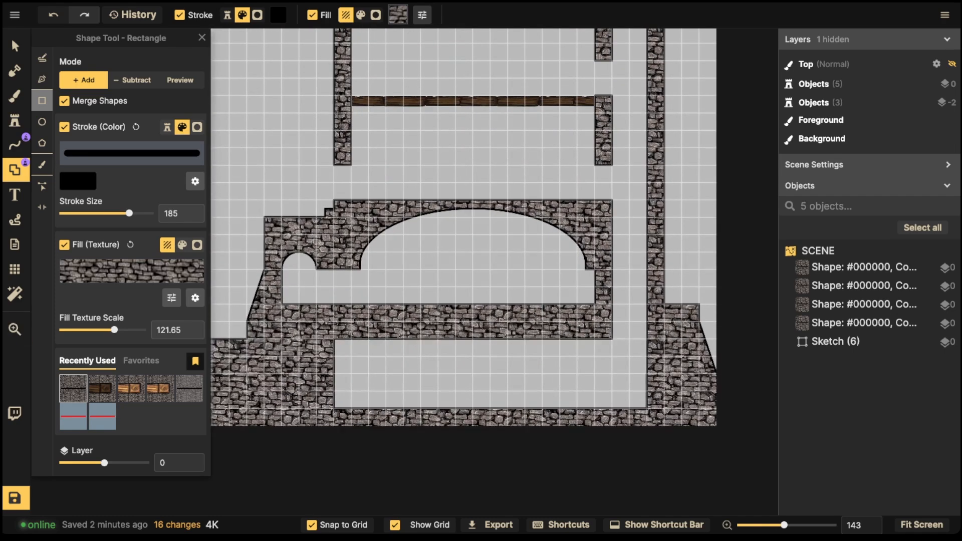
left_click_drag(316, 330, 612, 391)
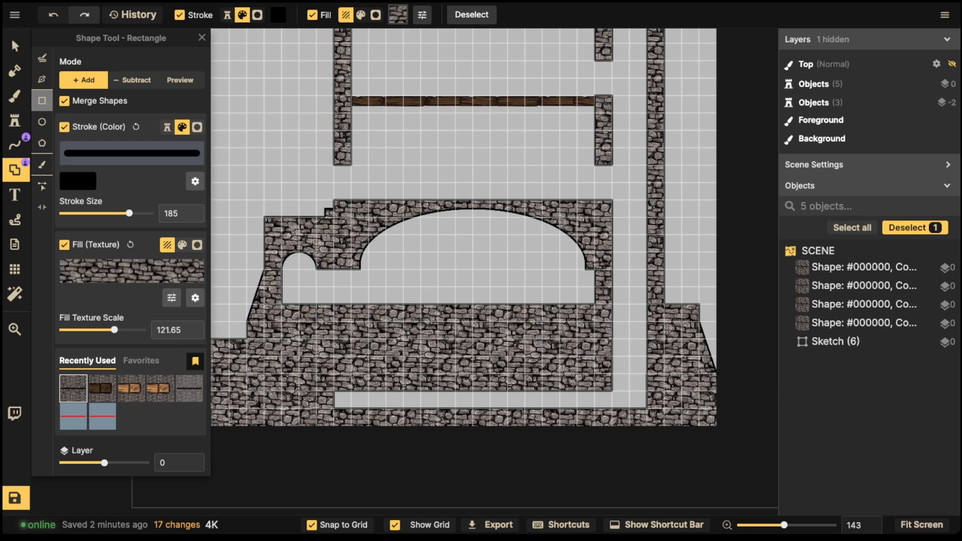
Step: Cut a bottom strip and three notches from the foundation with Subtract rectangles
left_click(132, 80)
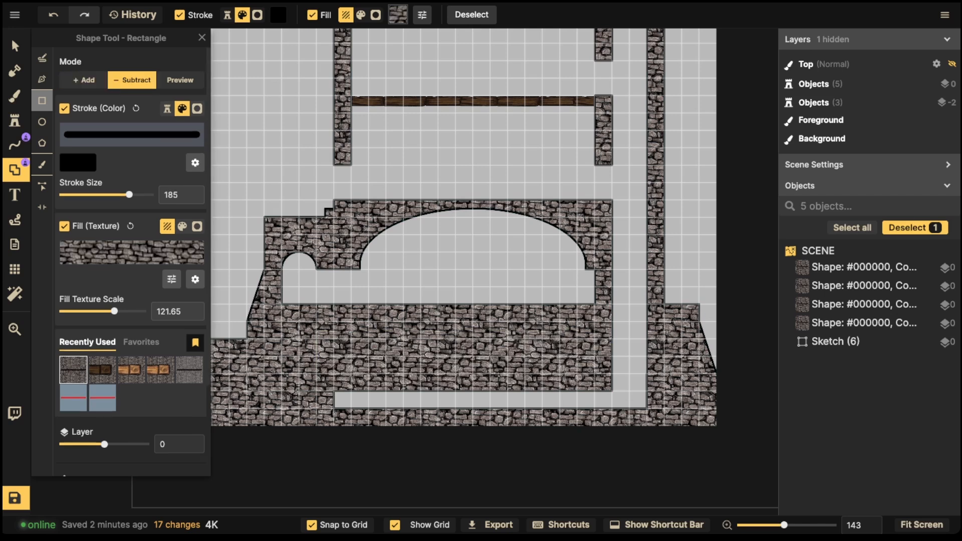
left_click_drag(333, 374, 622, 403)
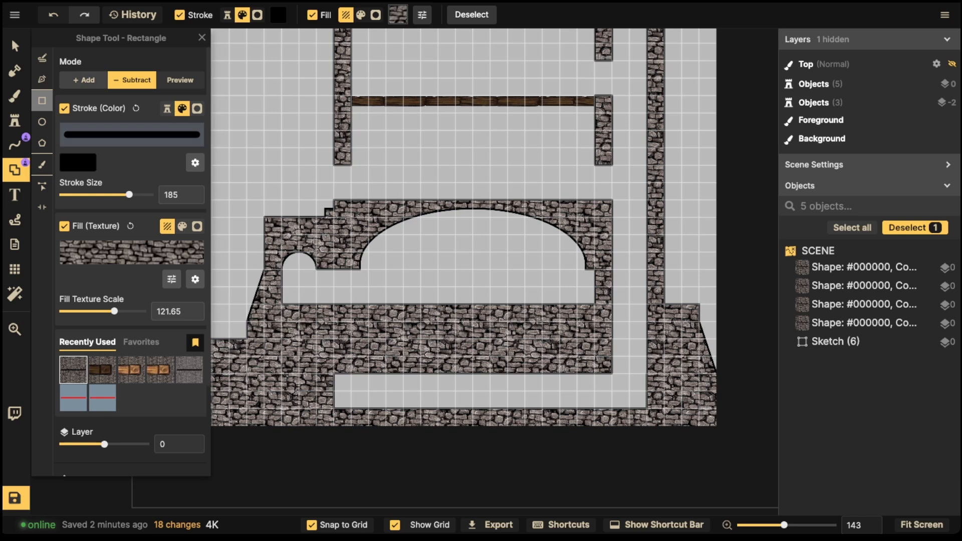
left_click_drag(333, 356, 386, 404)
left_click_drag(595, 374, 542, 392)
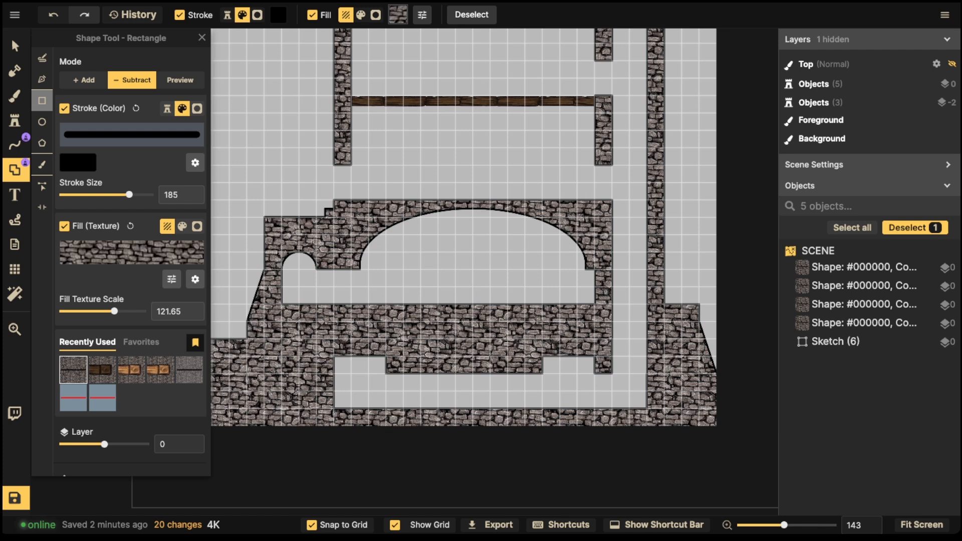
left_click_drag(420, 356, 508, 391)
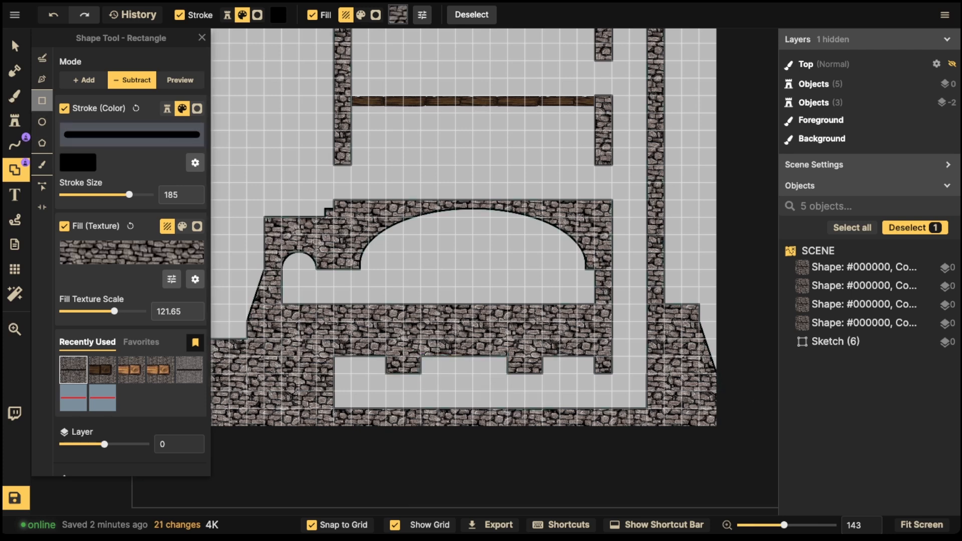
Step: Cut three round elliptical arches along the underside of the cellar foundation
left_click(42, 122)
left_click_drag(360, 356, 387, 385)
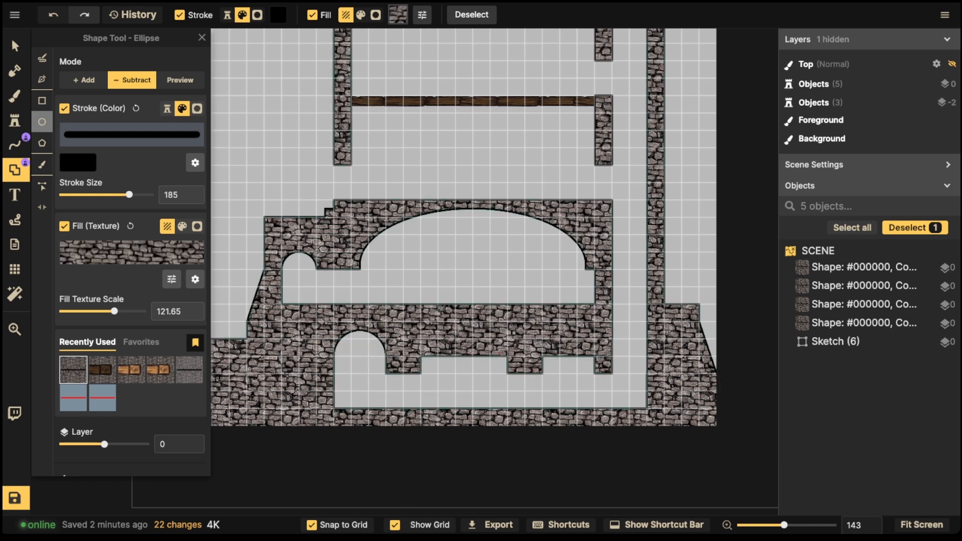
left_click_drag(464, 357, 507, 383)
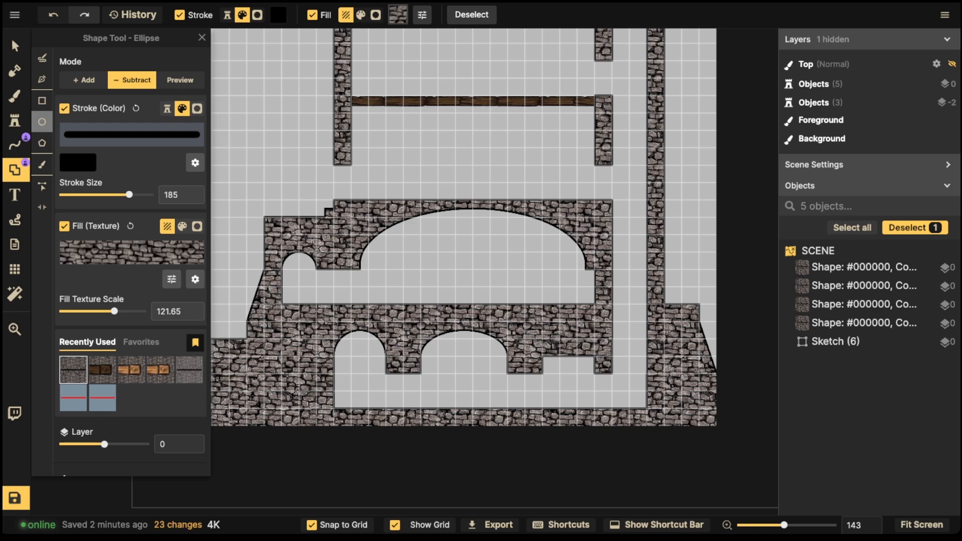
left_click_drag(569, 356, 596, 385)
scroll(321, 218, "down", 4)
left_click_drag(275, 217, 311, 304)
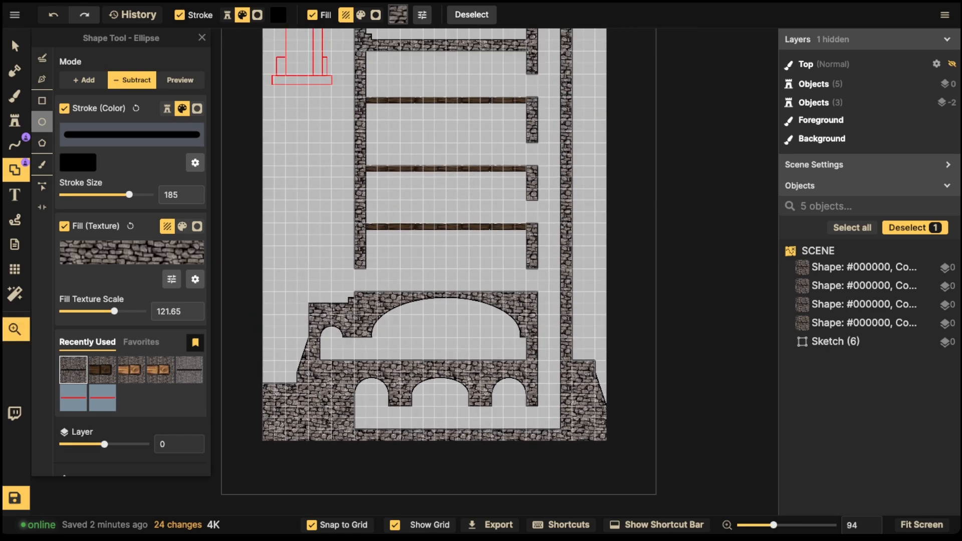
left_click(15, 269)
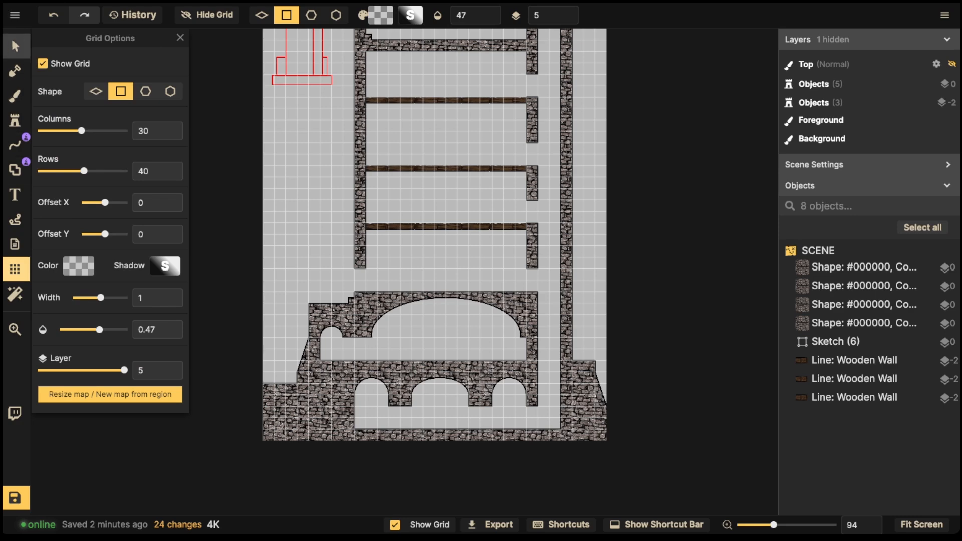
Step: Zoom to the left wall's base and draw a small two-cell rectangle there
left_click(15, 46)
scroll(414, 405, "up", 3)
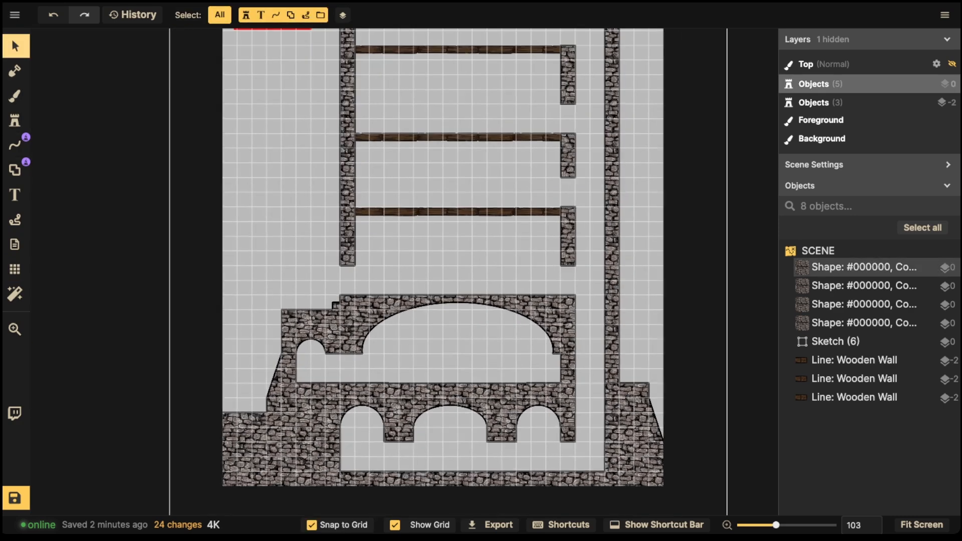
left_click_drag(414, 406, 433, 458)
scroll(360, 297, "up", 5)
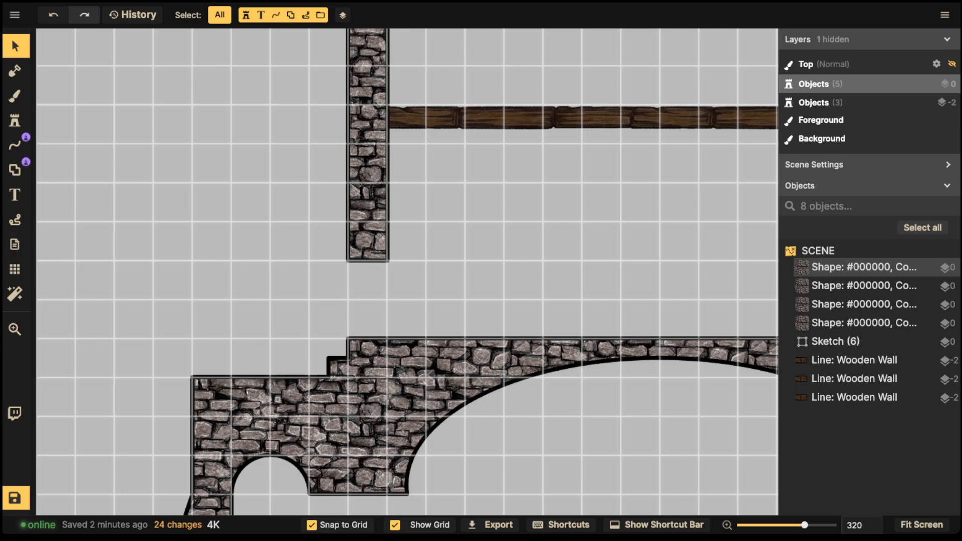
scroll(135, 158, "down", 3)
left_click(16, 169)
scroll(132, 240, "down", 3)
scroll(240, 201, "down", 2)
left_click_drag(240, 200, 445, 232)
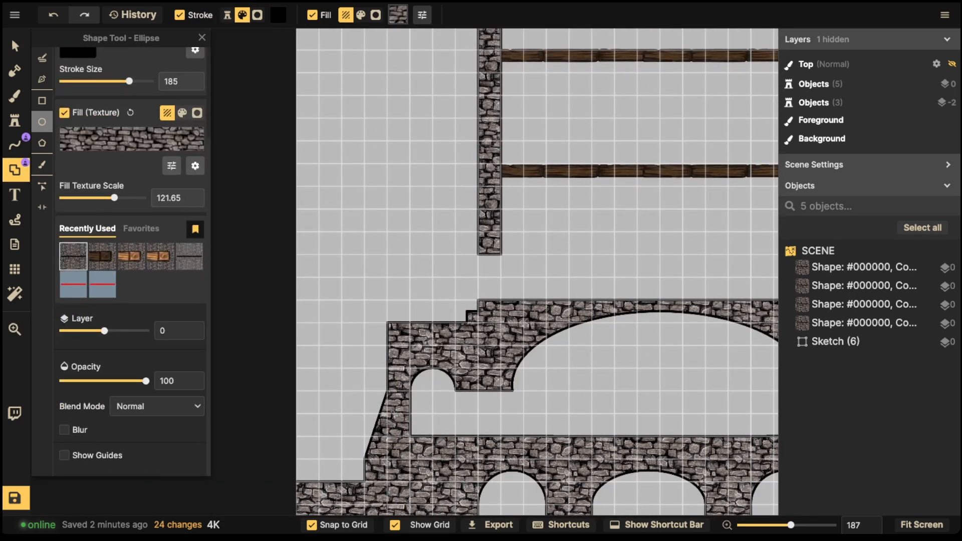
left_click(42, 101)
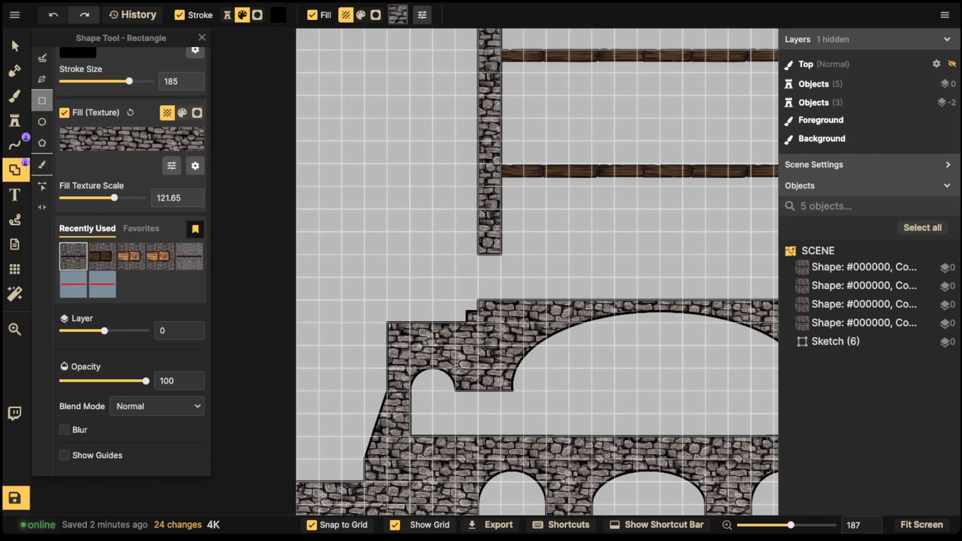
left_click_drag(364, 210, 388, 232)
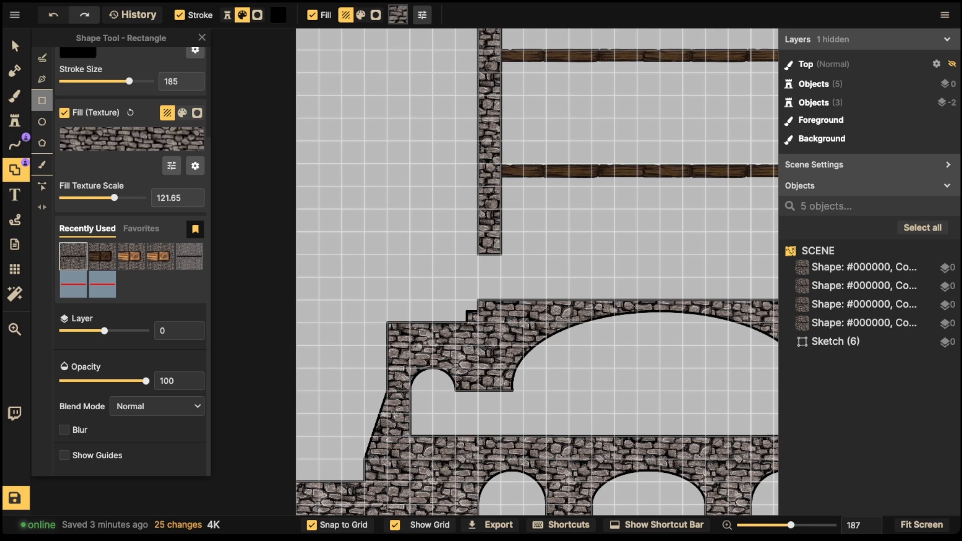
Step: Draw a small two-cell stone block in Add mode, darken it to fill brightness 46, and hide the grid
left_click(83, 80)
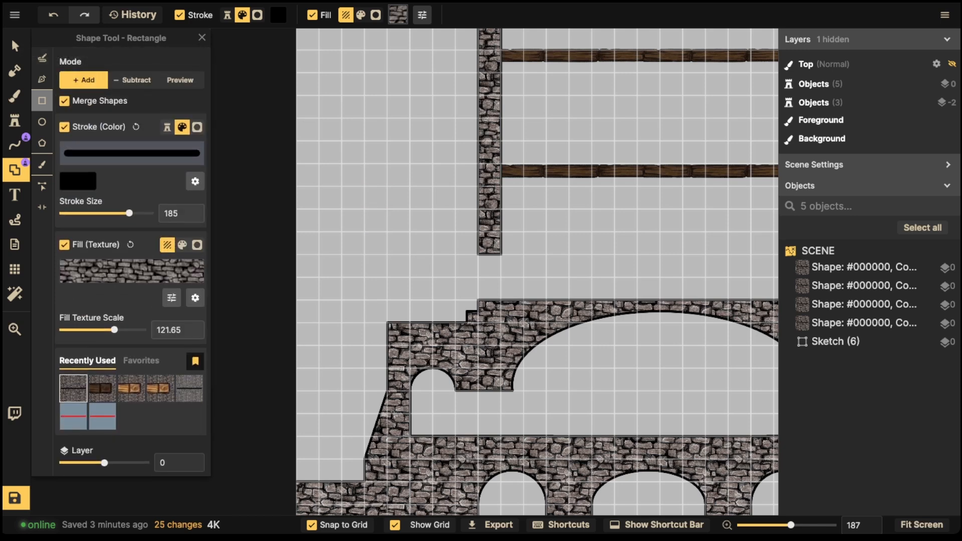
left_click_drag(375, 221, 388, 232)
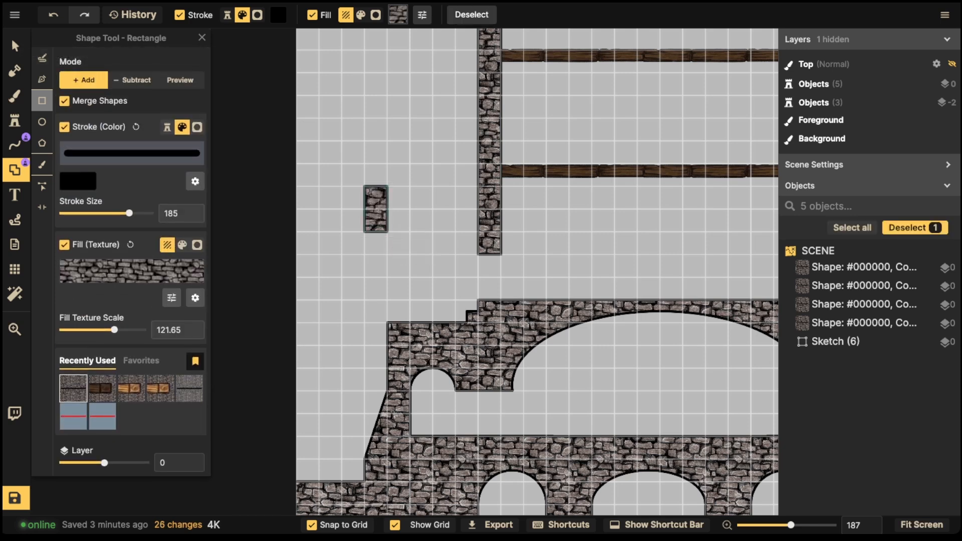
left_click(171, 297)
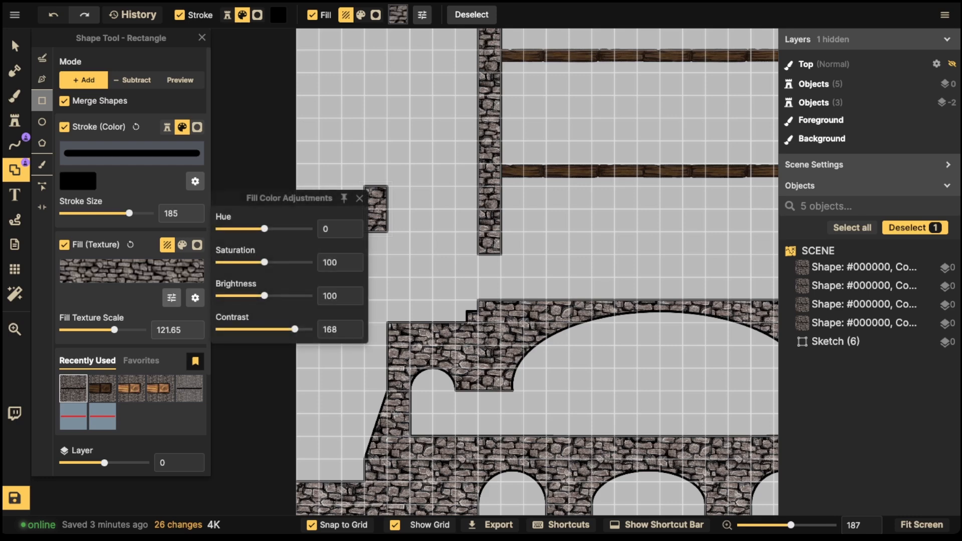
left_click(242, 295)
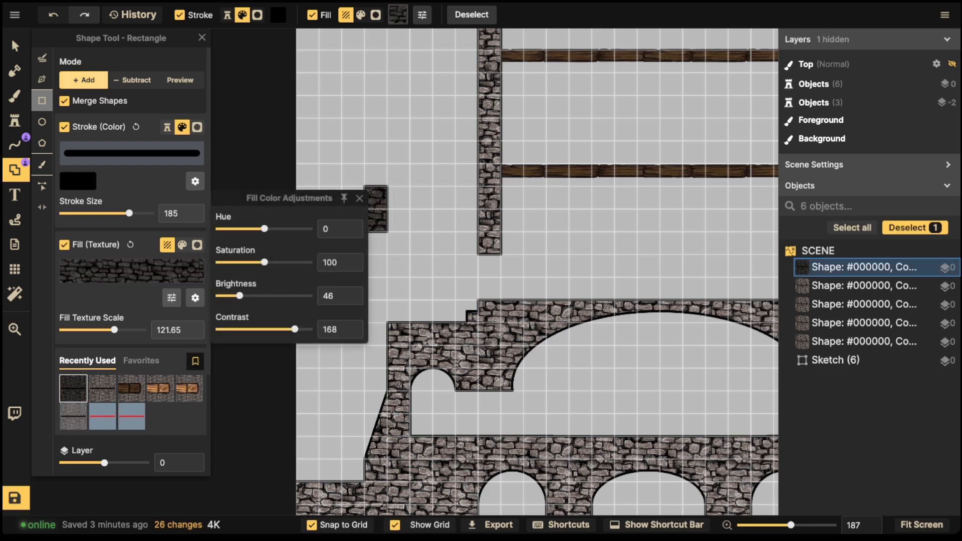
left_click(15, 46)
left_click(15, 269)
left_click(43, 64)
Step: Move the dark stone block into the gap below the left wall
left_click(15, 46)
left_click(376, 210)
left_click_drag(376, 210, 489, 277)
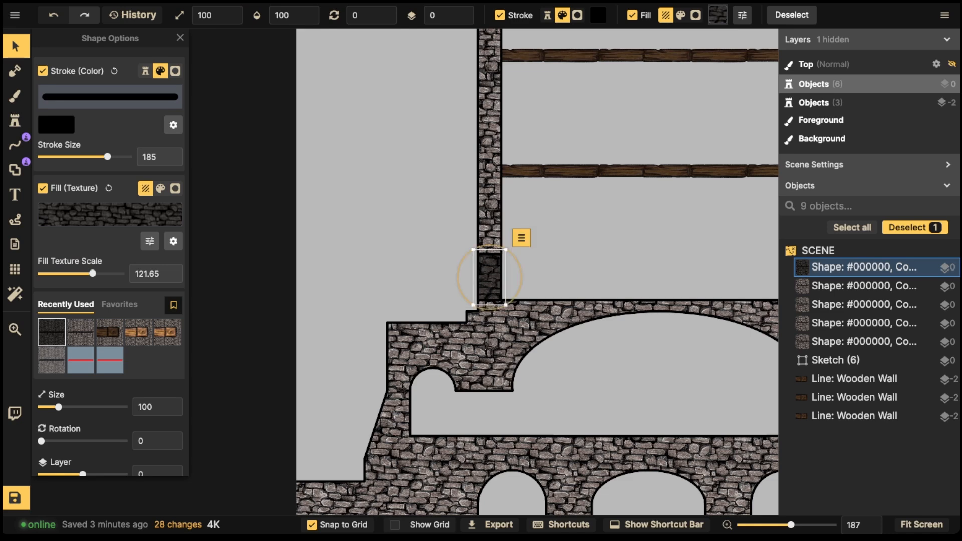
scroll(392, 221, "down", 8)
left_click(396, 220)
key("space")
left_click_drag(501, 195, 382, 197)
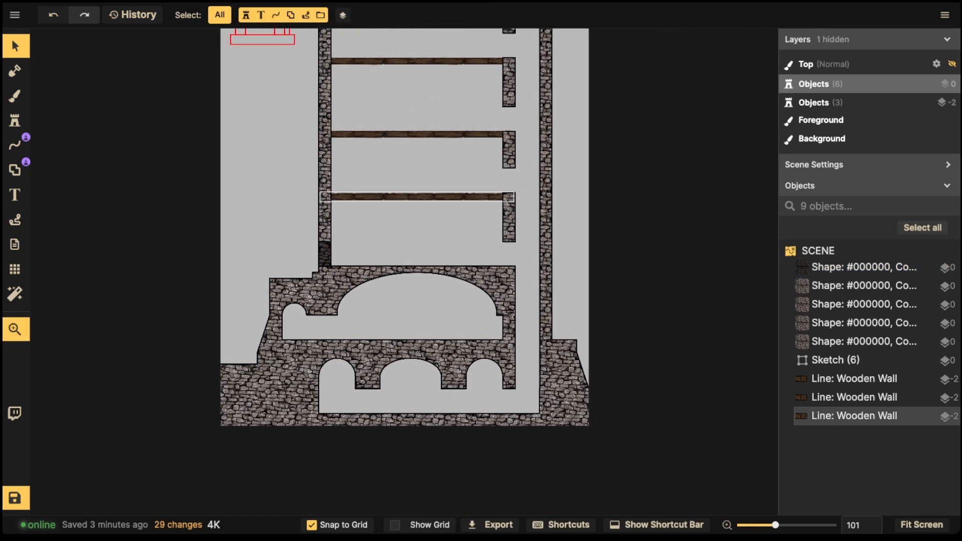
left_click(861, 267)
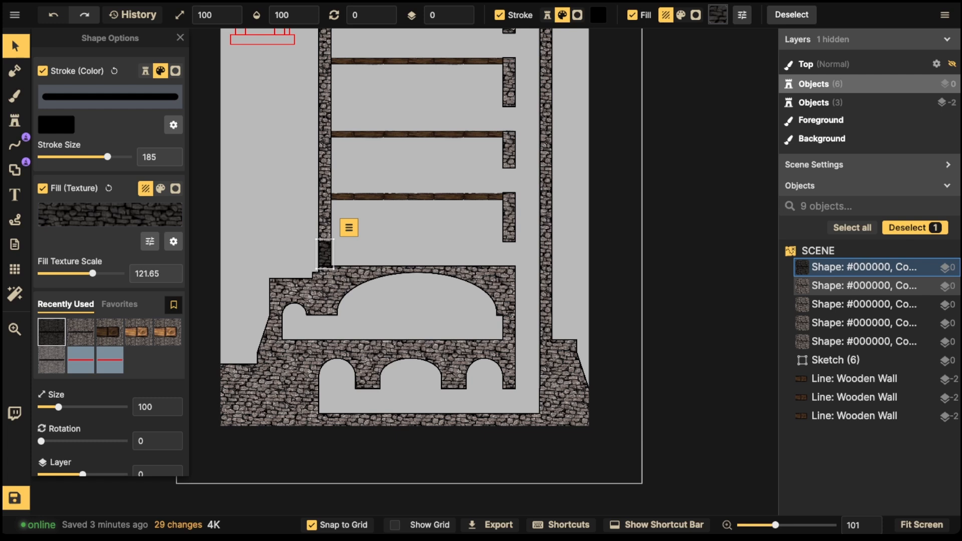
scroll(516, 251, "up", 2)
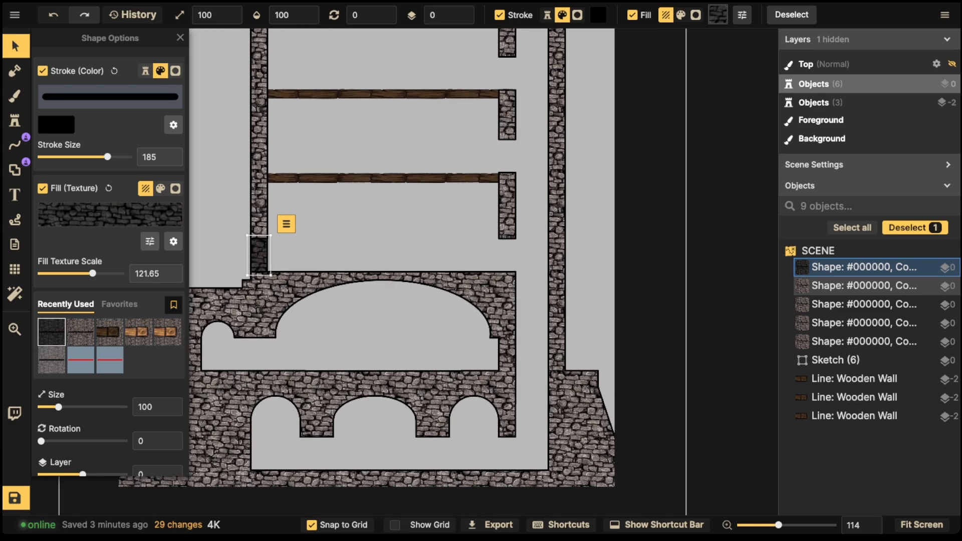
Step: Paste copies of the dark block into the left wall gaps and the upper wall gap
key("ctrl+v")
key("ctrl+v")
left_click_drag(503, 160, 509, 302)
key("ctrl+c")
key("ctrl+v")
left_click_drag(505, 215, 509, 220)
key("ctrl+v")
left_click_drag(521, 119, 572, 121)
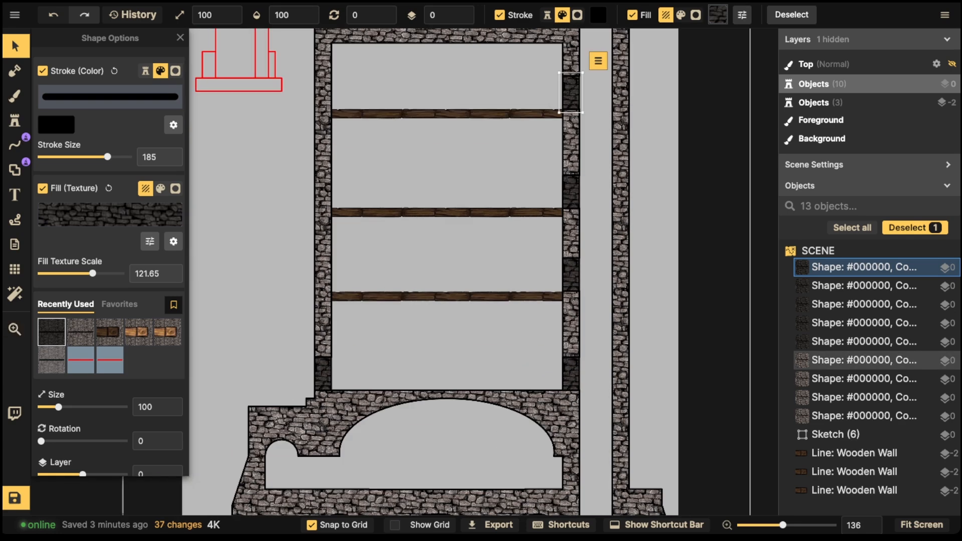
scroll(515, 165, "down", 3)
left_click_drag(441, 263, 433, 240)
scroll(444, 165, "down", 1)
scroll(521, 221, "down", 1)
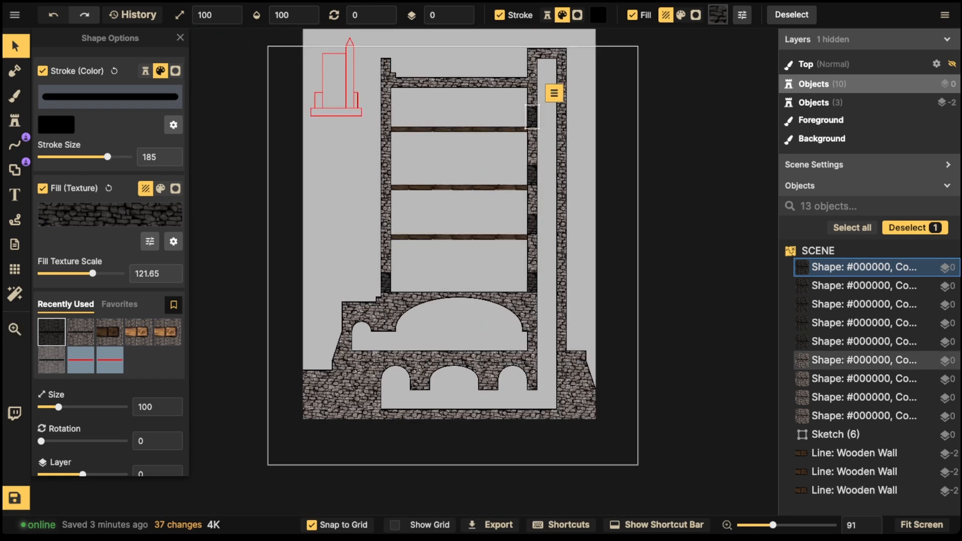
left_click_drag(530, 174, 530, 209)
scroll(527, 211, "up", 1)
left_click(523, 275)
Step: Paste dark blocks into the right wall gap and lower down the right wall
scroll(529, 326, "up", 1)
scroll(527, 303, "down", 2)
scroll(451, 281, "down", 1)
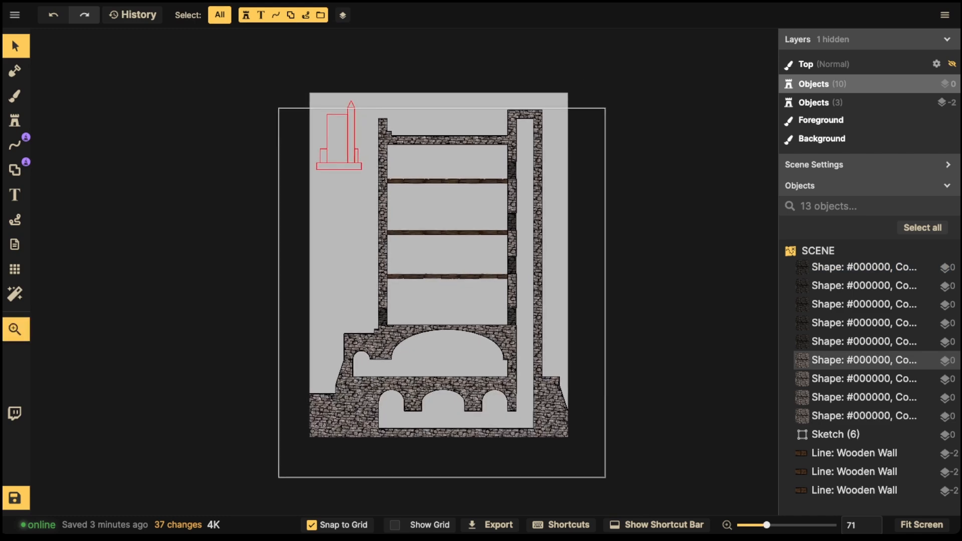
scroll(517, 370, "up", 7)
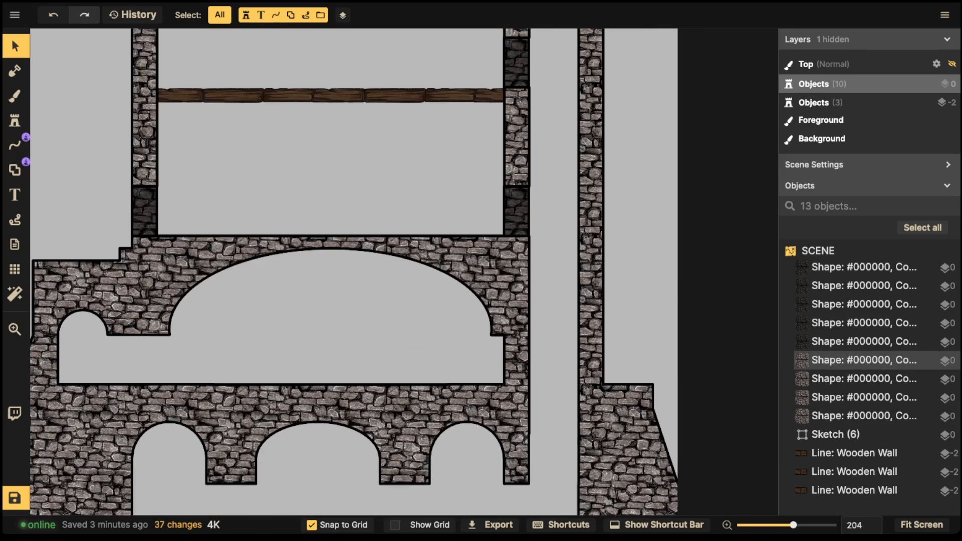
key("ctrl+v")
left_click_drag(510, 374, 517, 360)
scroll(410, 308, "down", 1)
left_click_drag(410, 308, 422, 225)
key("ctrl+v")
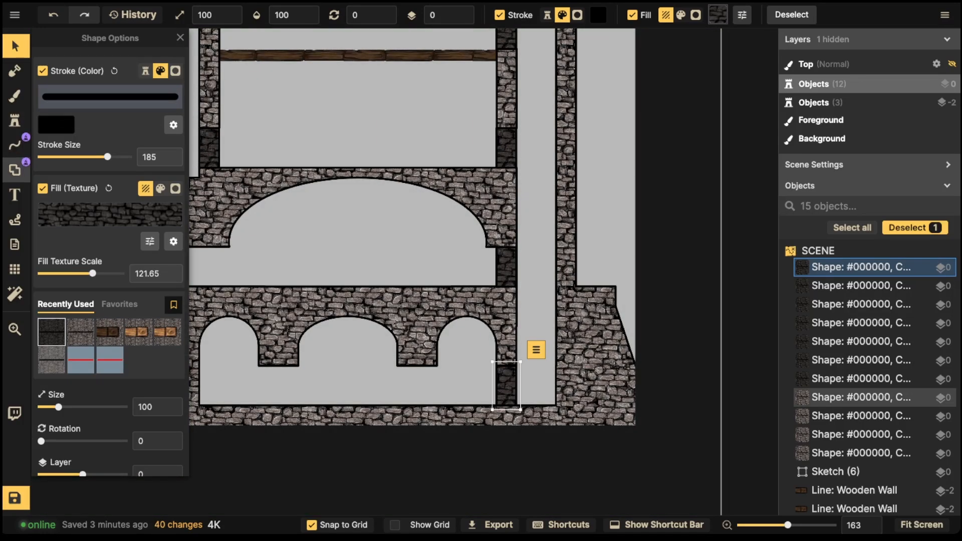
Step: Draw a dark stone block between the lower arches and paste a copy between the next pair
left_click(15, 170)
left_click_drag(301, 264, 341, 305)
left_click(15, 46)
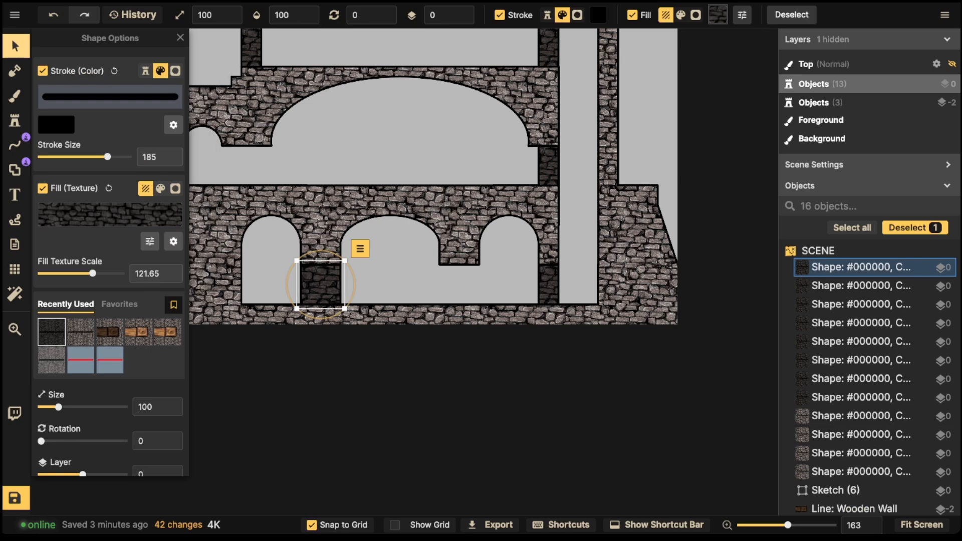
key("ctrl+c")
key("ctrl+v")
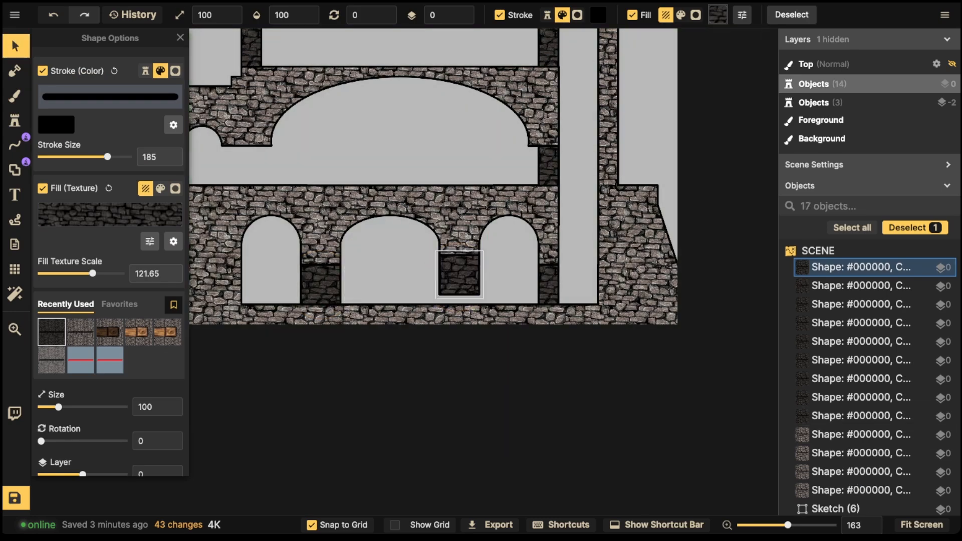
left_click(412, 206)
scroll(412, 207, "down", 5)
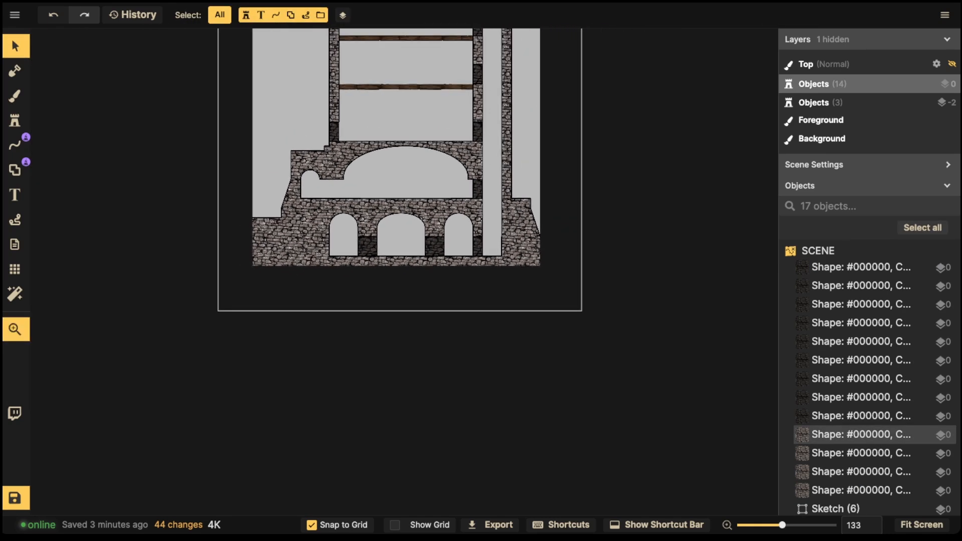
Step: Fill the space beside the small upper arch with a dark stone rectangle
left_click_drag(412, 208, 412, 278)
scroll(325, 281, "up", 5)
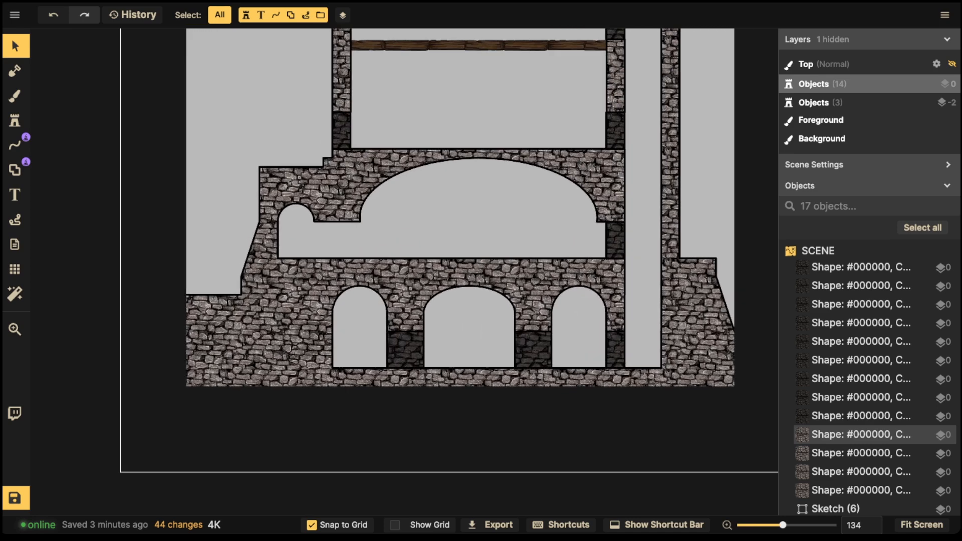
left_click(15, 170)
left_click_drag(312, 219, 361, 259)
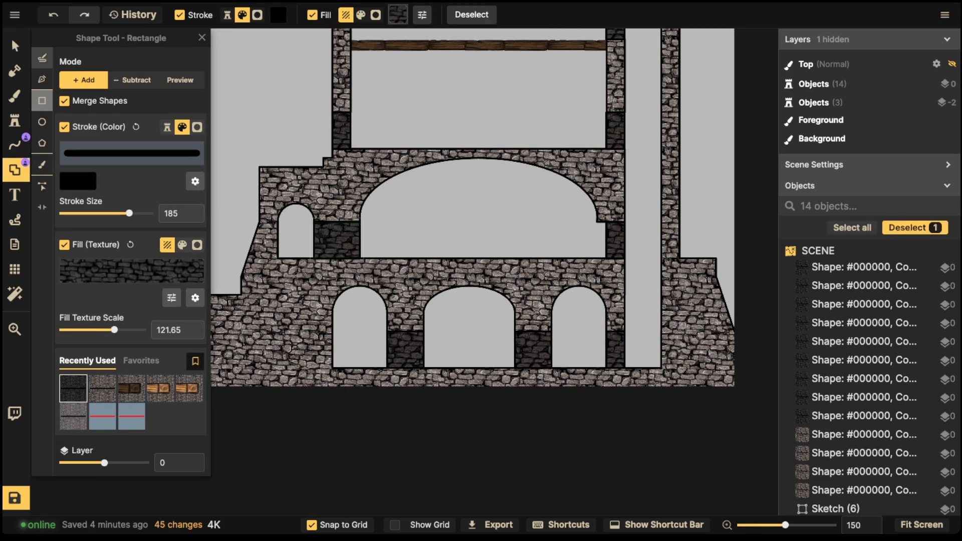
left_click(15, 46)
Step: Delete the red tower outline sketch
scroll(344, 251, "down", 2)
left_click_drag(311, 203, 311, 364)
scroll(310, 296, "down", 3)
left_click(292, 150)
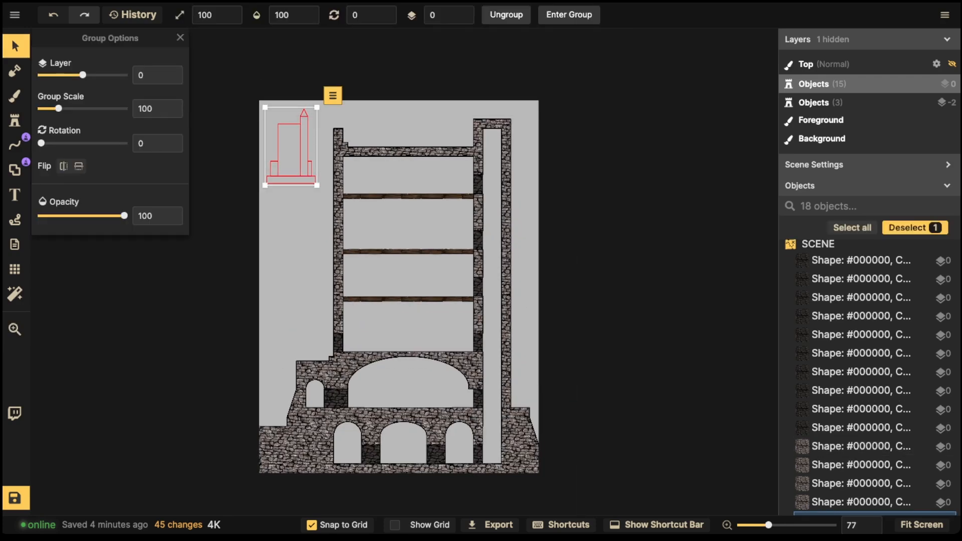
key("Delete")
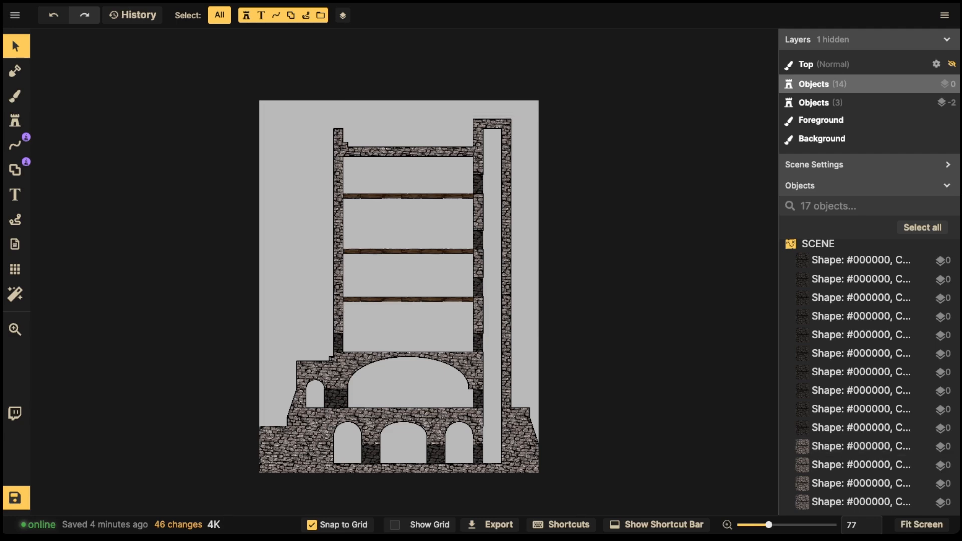
Step: Zoom out to see the whole tower and save the map
scroll(393, 256, "up", 5)
left_click_drag(399, 321, 406, 232)
scroll(390, 432, "down", 5)
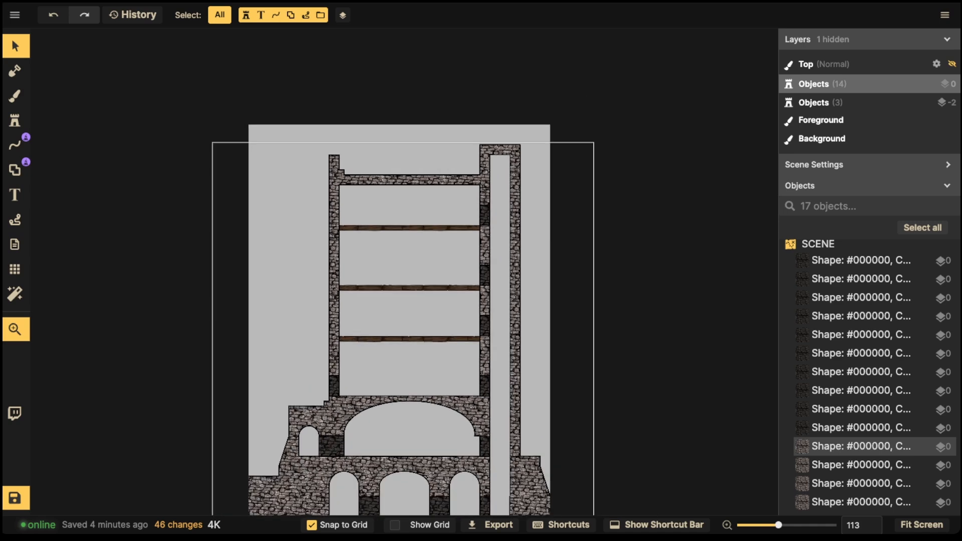
left_click_drag(390, 432, 407, 400)
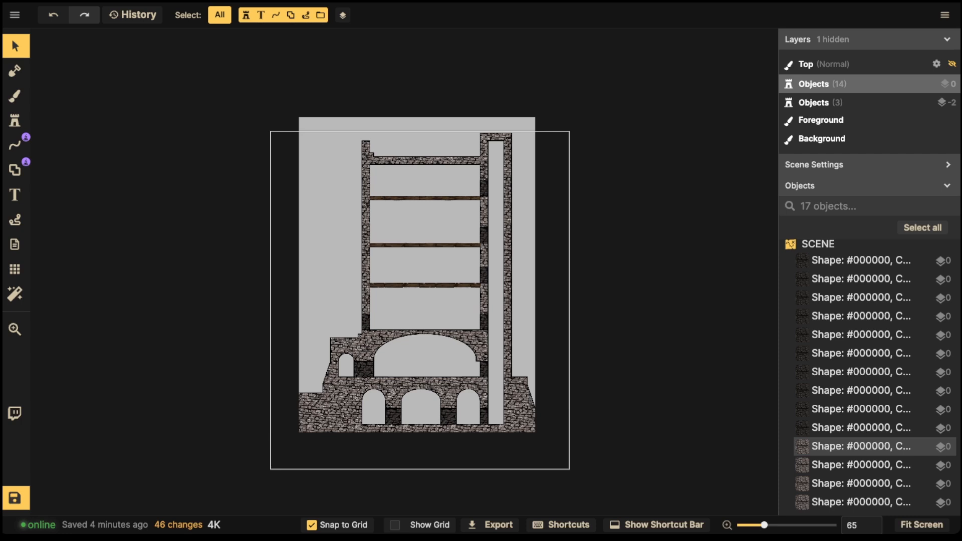
left_click(16, 498)
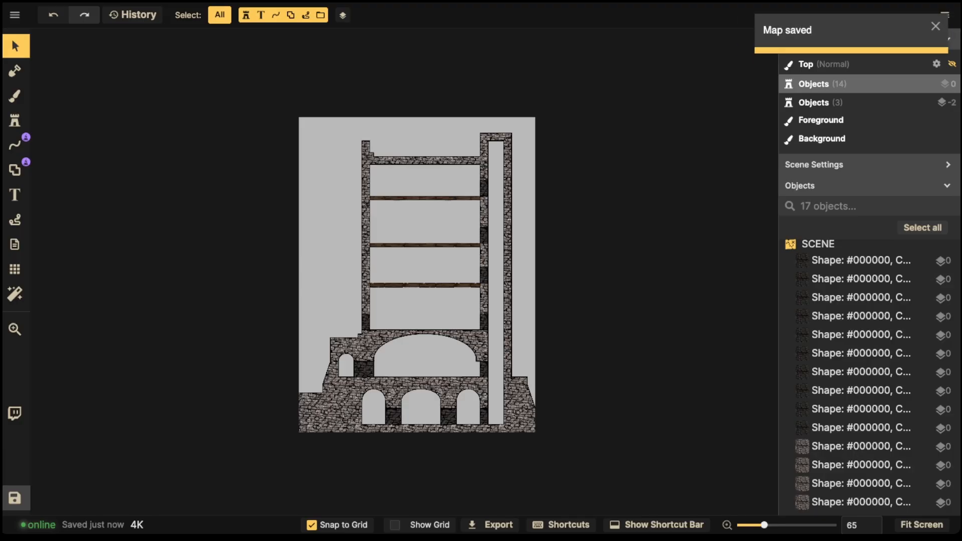
Step: Create a new map from a grid-snapped region with its top pulled up to 30 by 47, and load it
left_click(14, 269)
left_click(109, 96)
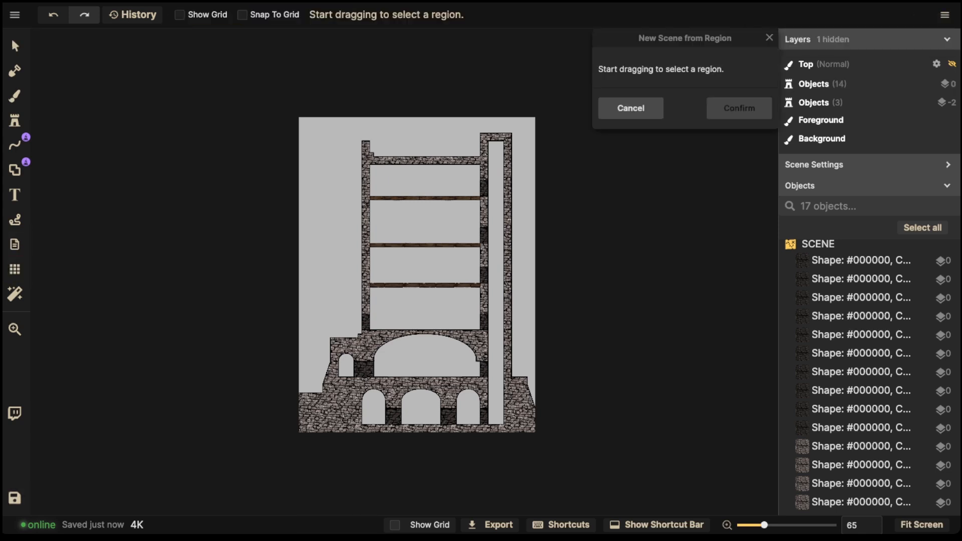
left_click(242, 15)
left_click_drag(299, 77, 535, 432)
left_click_drag(416, 78, 417, 63)
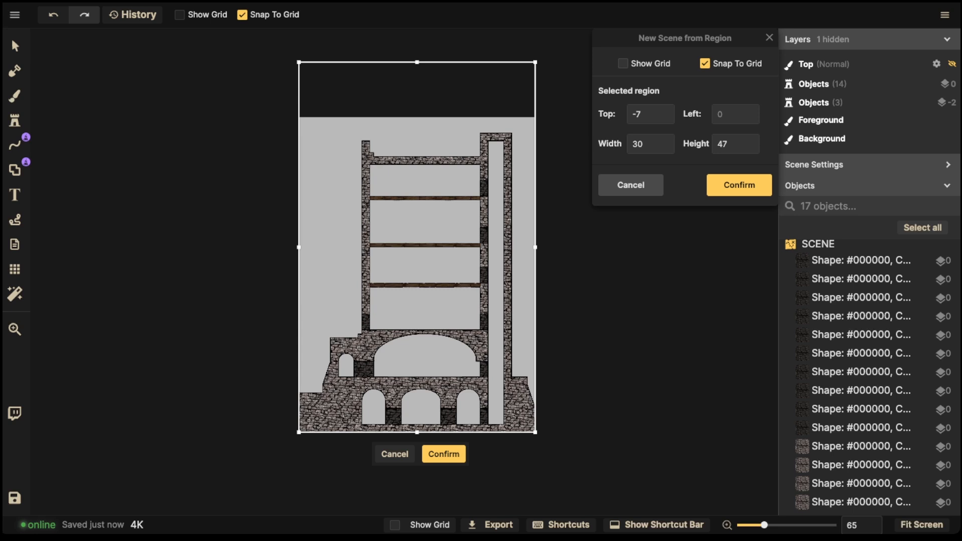
left_click(417, 62)
left_click(444, 454)
left_click(311, 318)
left_click(601, 362)
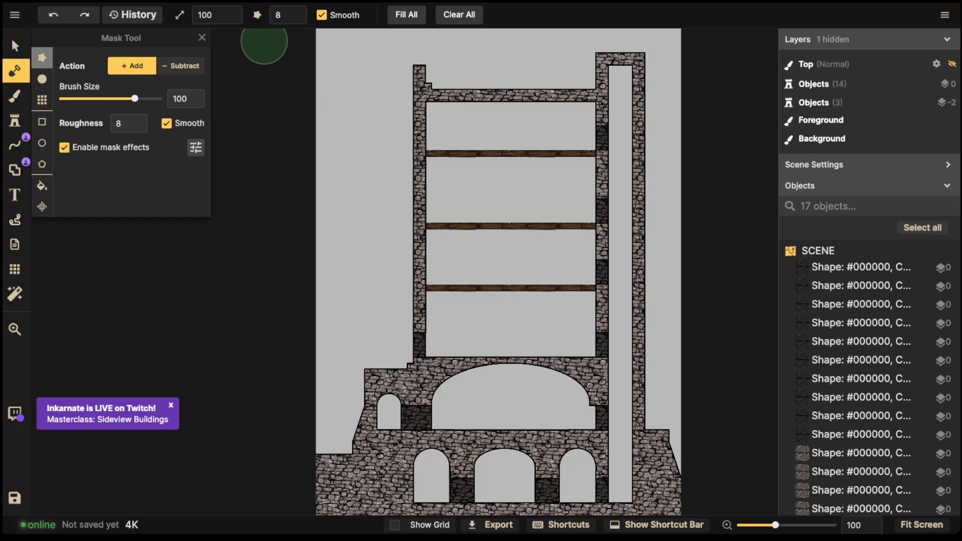
Step: Bring the tower top into view and turn on Show Grid
scroll(519, 201, "down", 2)
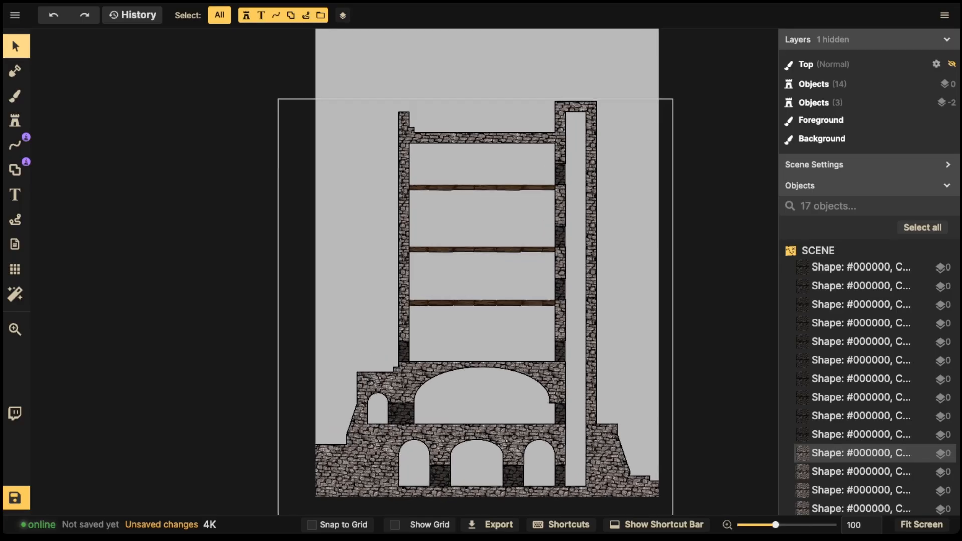
scroll(481, 191, "up", 2)
scroll(481, 191, "down", 2)
key("space")
left_click_drag(541, 161, 461, 302)
scroll(518, 235, "up", 2)
scroll(519, 234, "up", 2)
key("space")
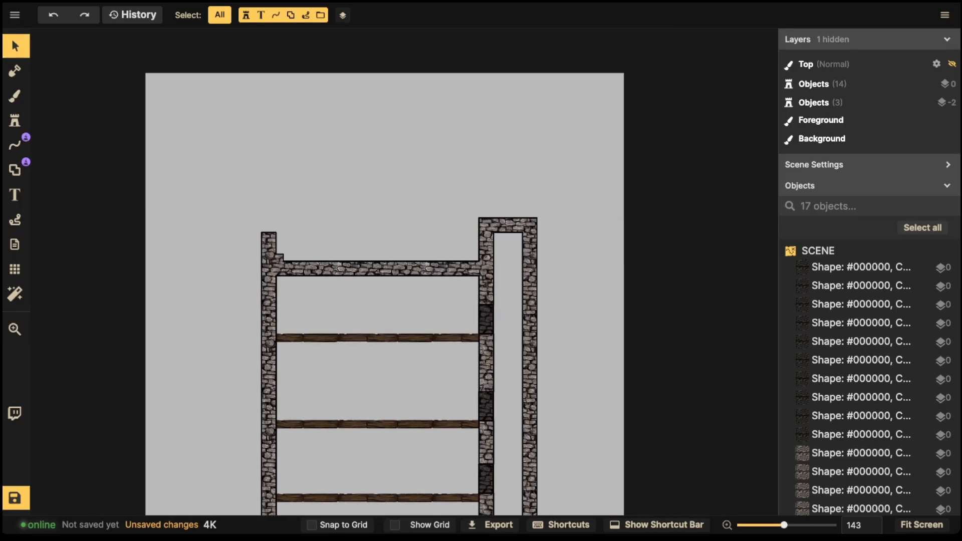
left_click(15, 269)
left_click(43, 63)
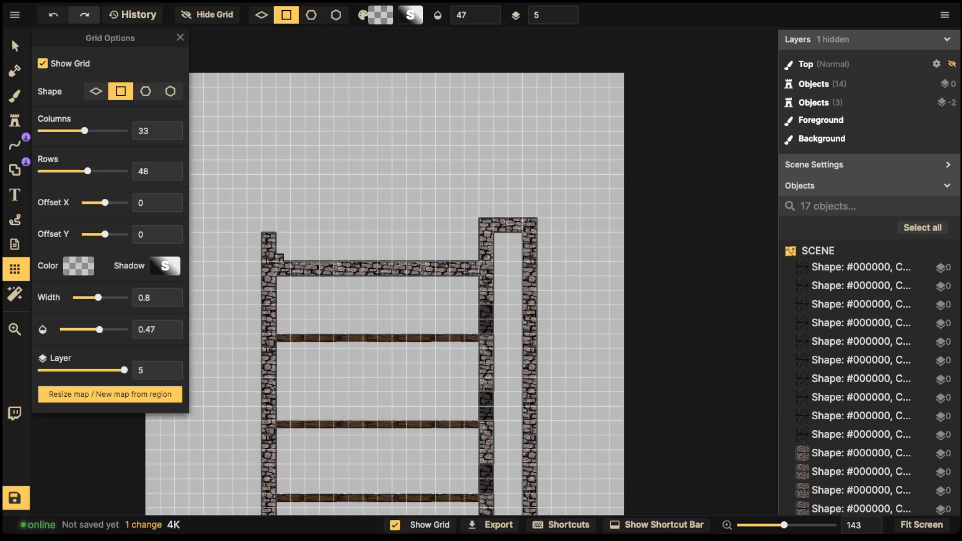
Step: With grid snapping on, extend both sides of the right column upward with stone rectangles
scroll(490, 220, "up", 1)
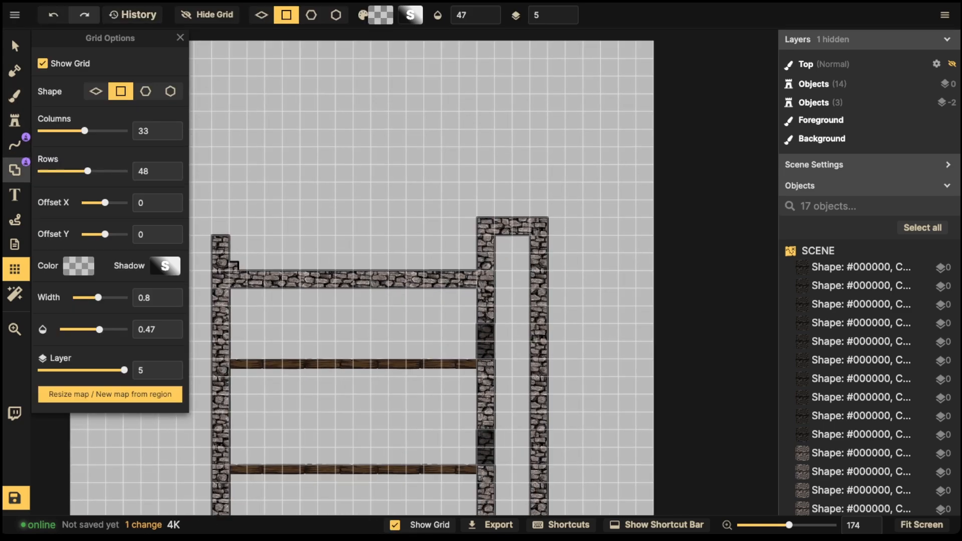
left_click(15, 169)
left_click(15, 46)
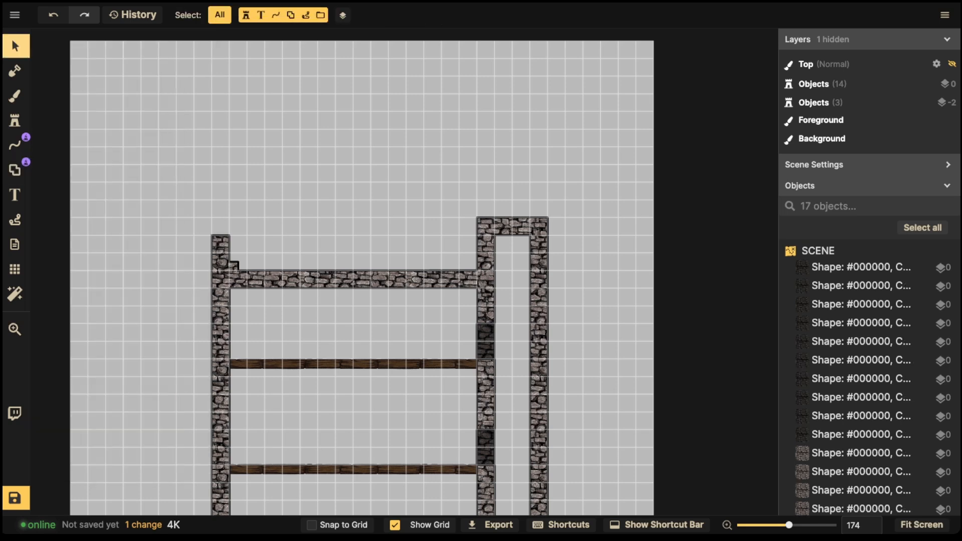
left_click(222, 265)
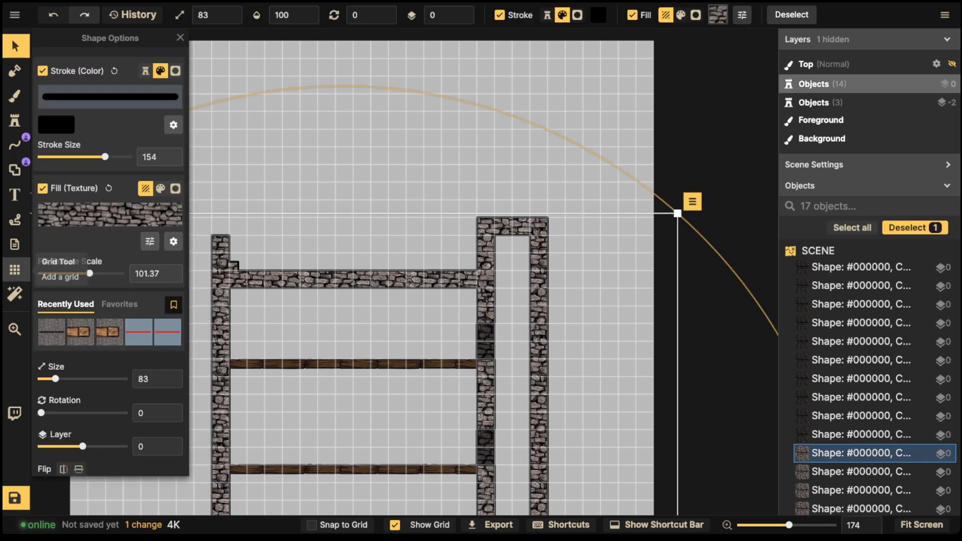
left_click(15, 269)
left_click(15, 170)
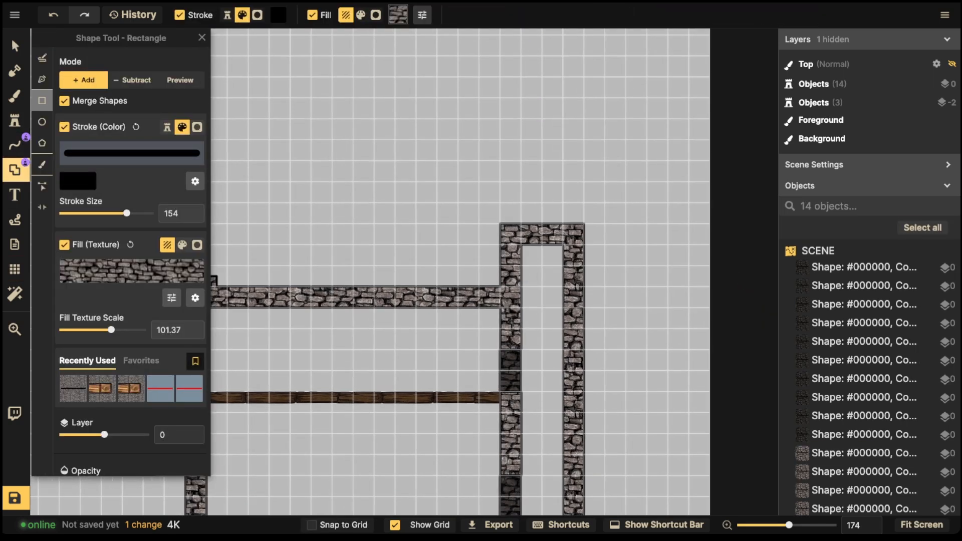
left_click(338, 525)
left_click_drag(500, 182, 521, 244)
left_click_drag(562, 181, 583, 244)
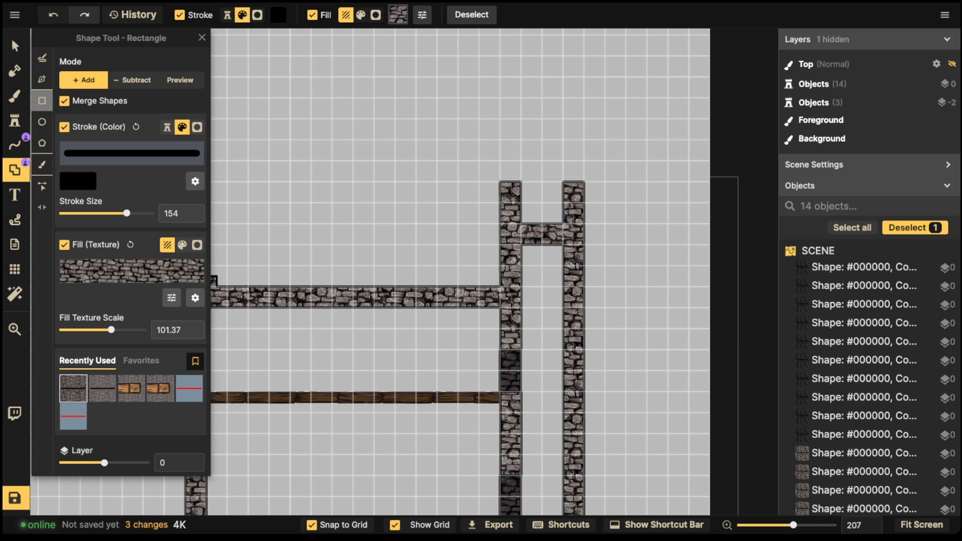
Step: Cut away the old stone cap between the columns and cap both raised columns with stone
left_click(133, 81)
left_click_drag(521, 224, 563, 245)
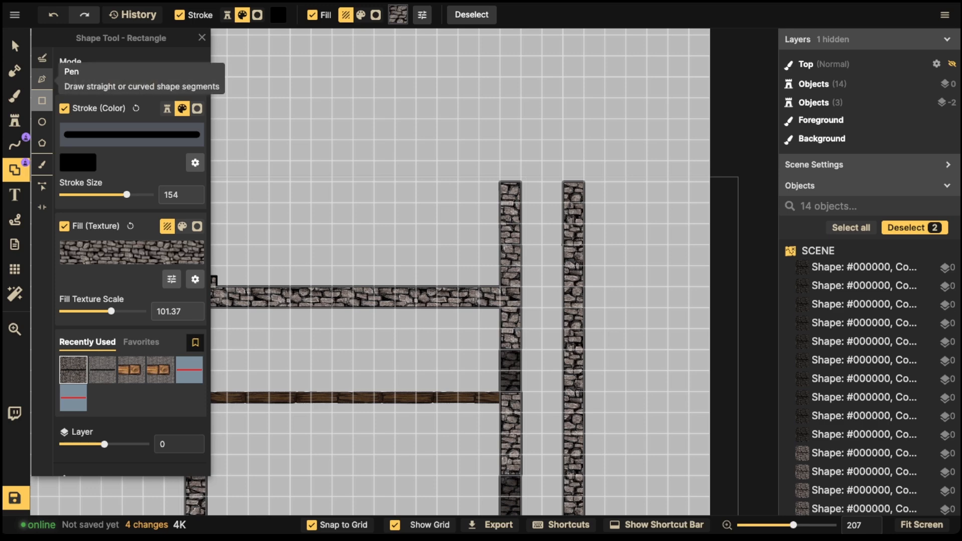
left_click_drag(511, 181, 573, 203)
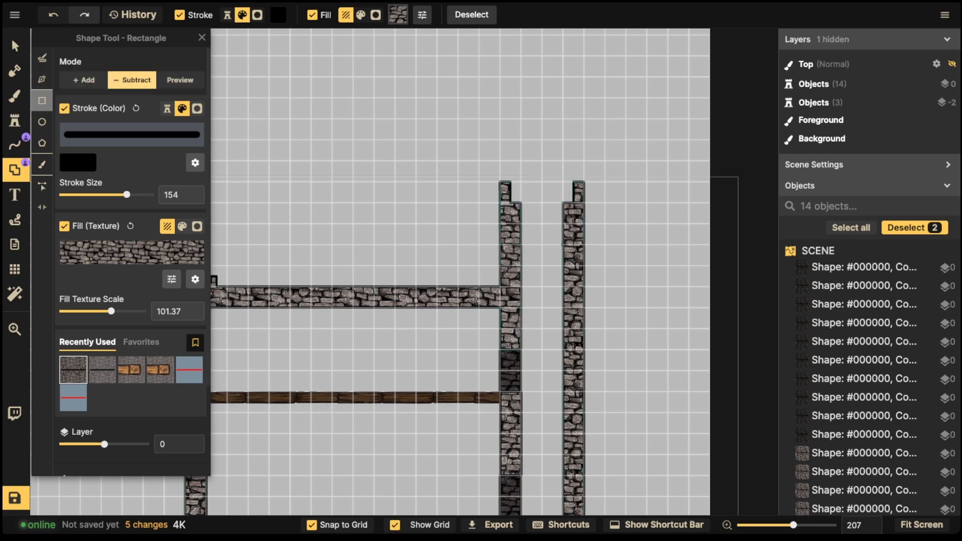
key("ctrl+z")
left_click_drag(501, 181, 574, 202)
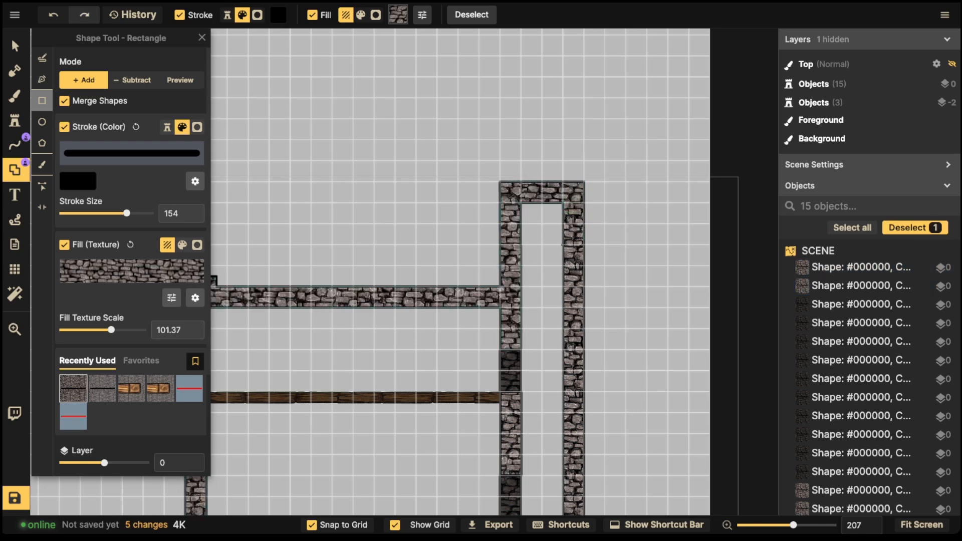
Step: Duplicate the dark stone block and place the copy higher on the wall
left_click(15, 46)
left_click(511, 370)
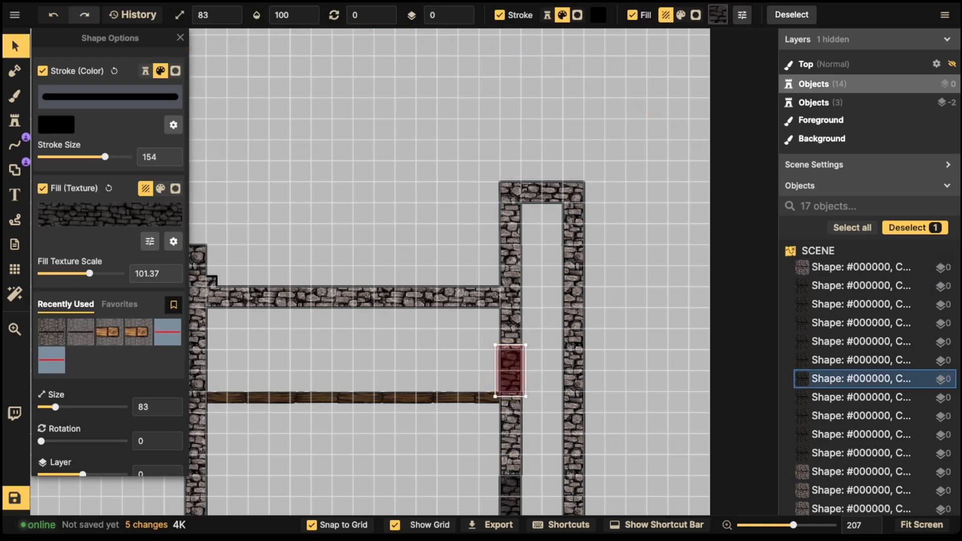
key("ctrl+v")
left_click_drag(513, 252, 511, 266)
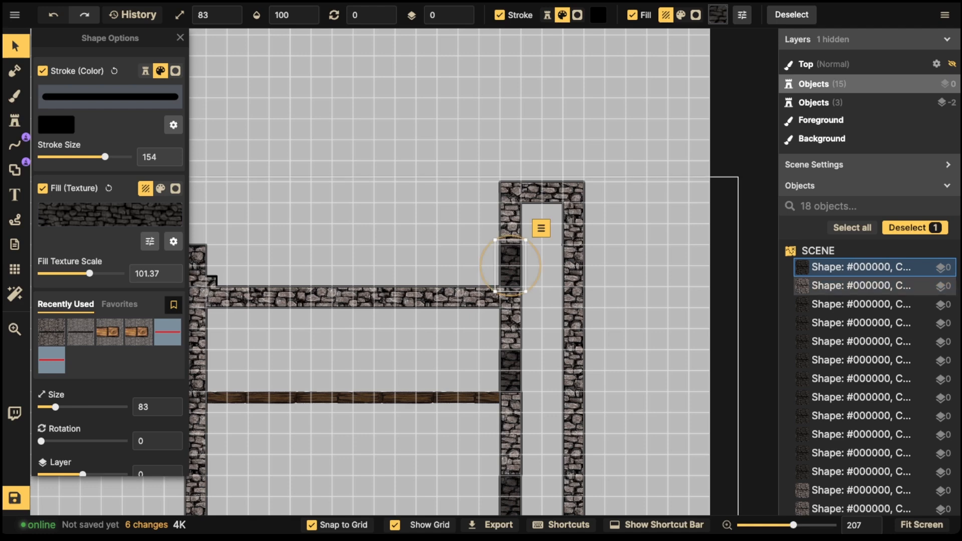
left_click(426, 188)
scroll(425, 187, "down", 3)
left_click_drag(425, 187, 499, 156)
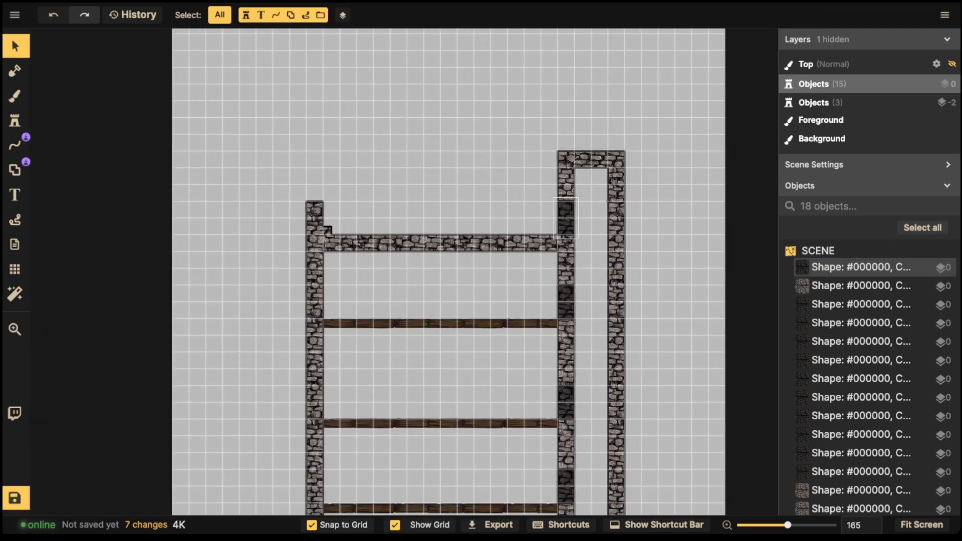
Step: Set the grid to layer -5, black line colour and opacity 0.16
scroll(370, 210, "down", 8)
left_click_drag(370, 210, 383, 129)
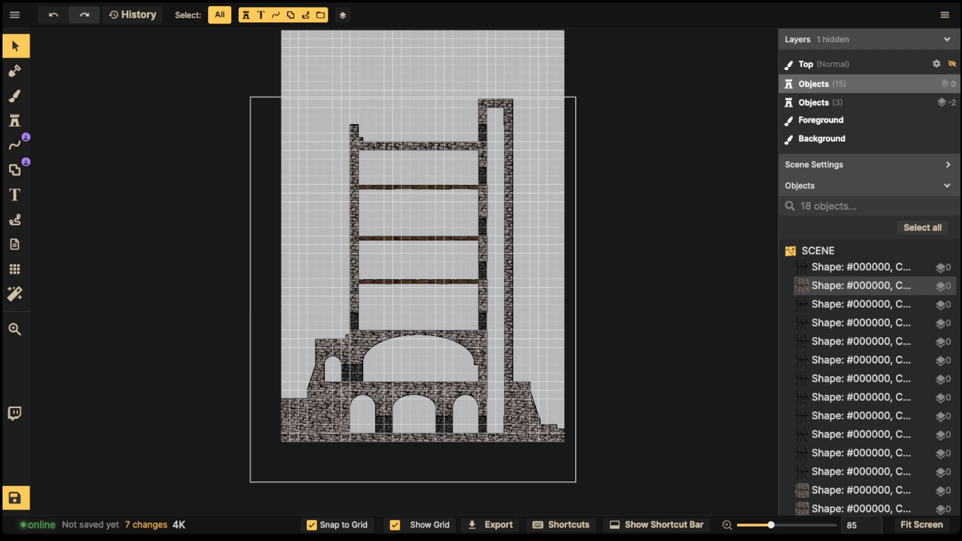
scroll(370, 309, "up", 5)
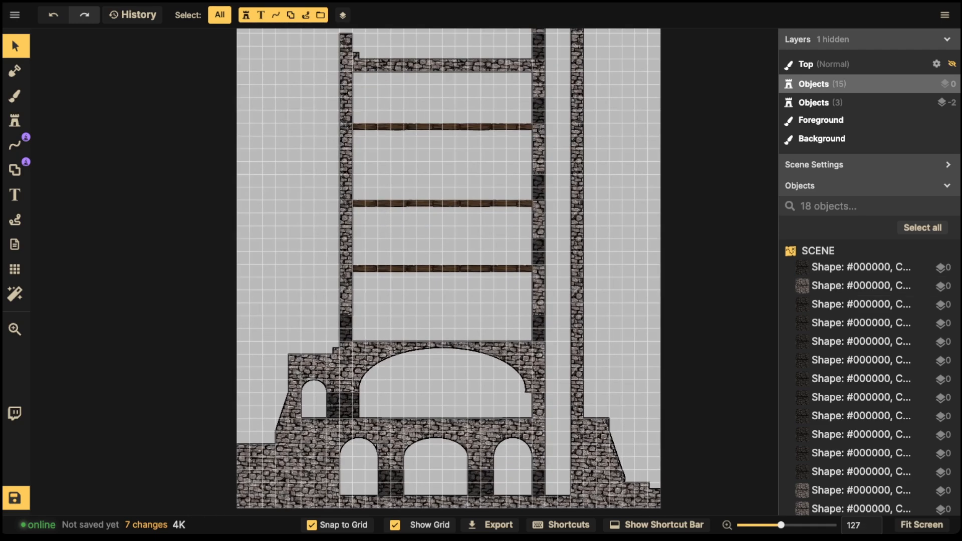
scroll(310, 287, "up", 2)
left_click(15, 270)
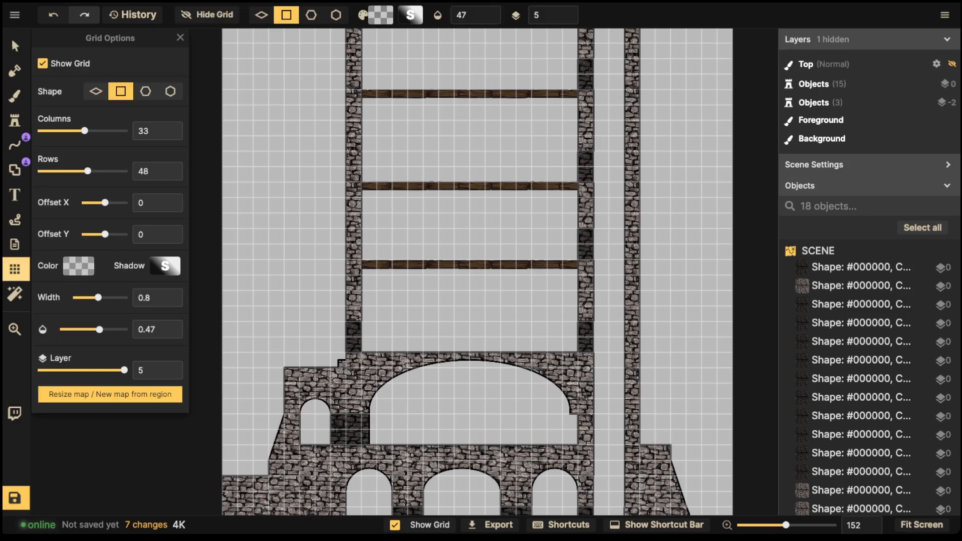
left_click(41, 370)
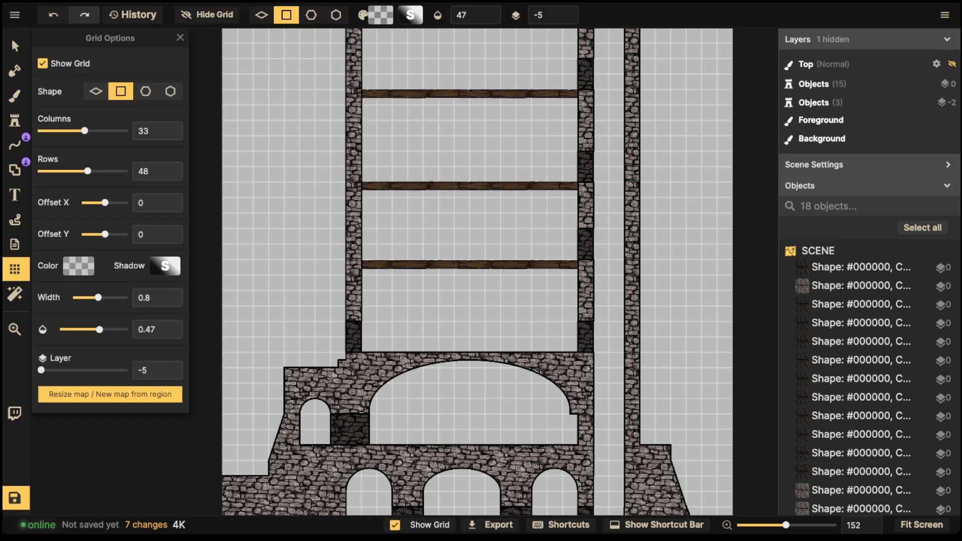
left_click(79, 266)
left_click_drag(101, 235, 99, 261)
left_click(243, 157)
left_click_drag(100, 329, 78, 329)
Step: Bring the tower's upper floors into view and pick the Line Tool
scroll(301, 252, "down", 3)
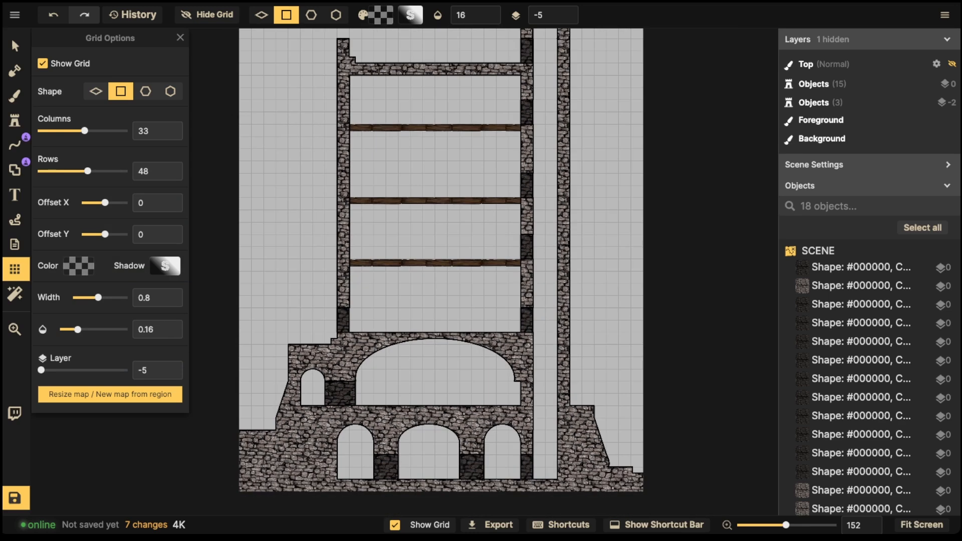
left_click(16, 46)
scroll(395, 306, "up", 3)
scroll(311, 264, "up", 2)
left_click_drag(311, 265, 330, 358)
left_click(15, 145)
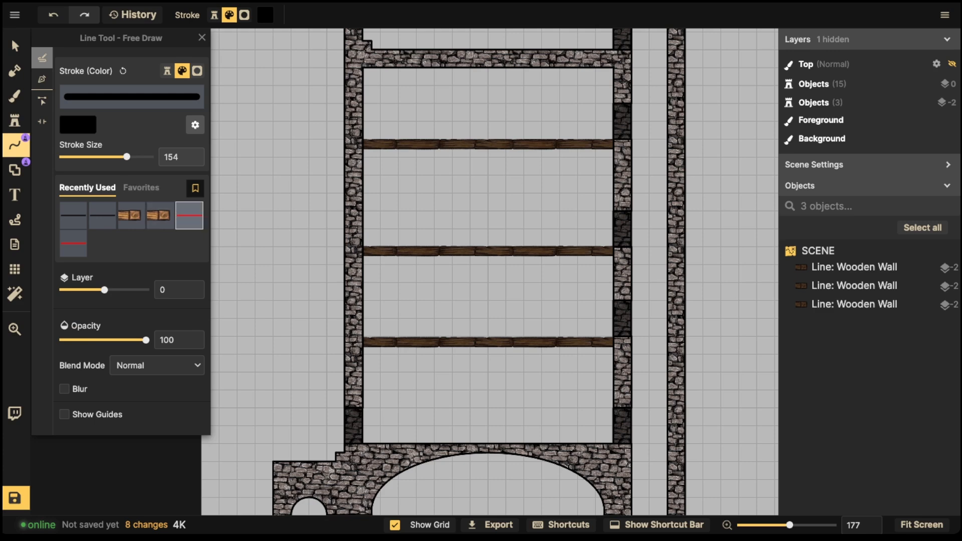
Step: Draw a red freehand loop around the left stone wall, then delete it
left_click(189, 215)
scroll(323, 141, "down", 3)
mouse_move(324, 141)
left_mouse_down()
mouse_move(298, 345)
mouse_move(357, 366)
mouse_move(372, 180)
mouse_move(298, 143)
left_mouse_up()
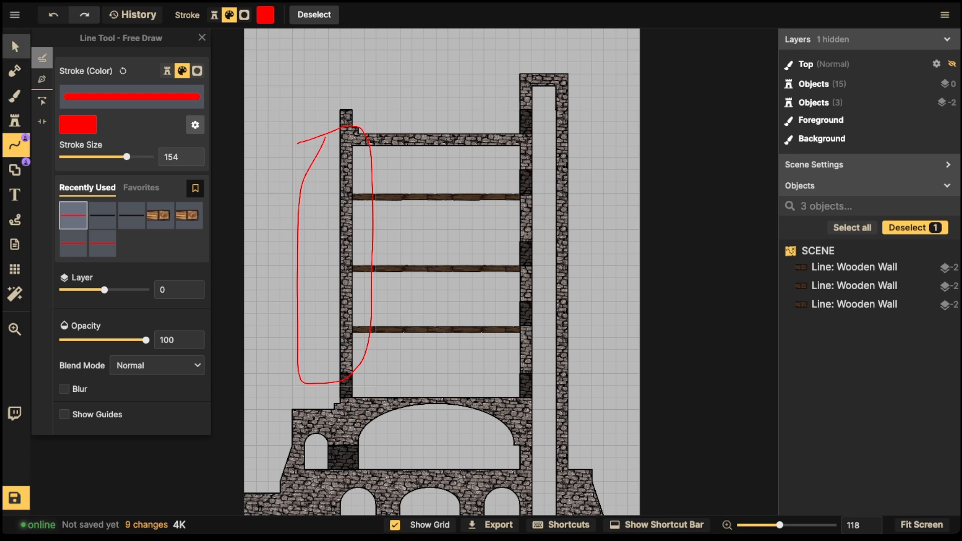
left_click(15, 46)
scroll(289, 201, "up", 3)
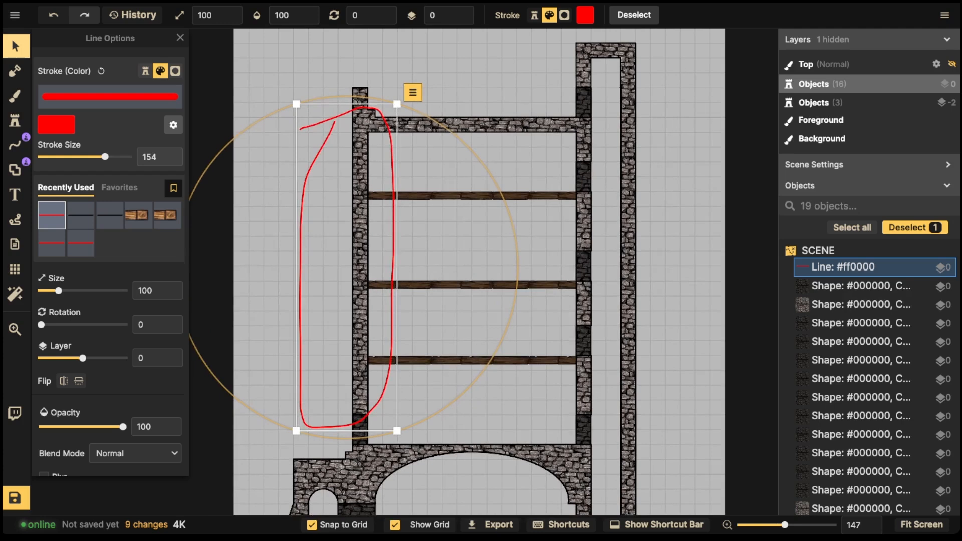
key("Delete")
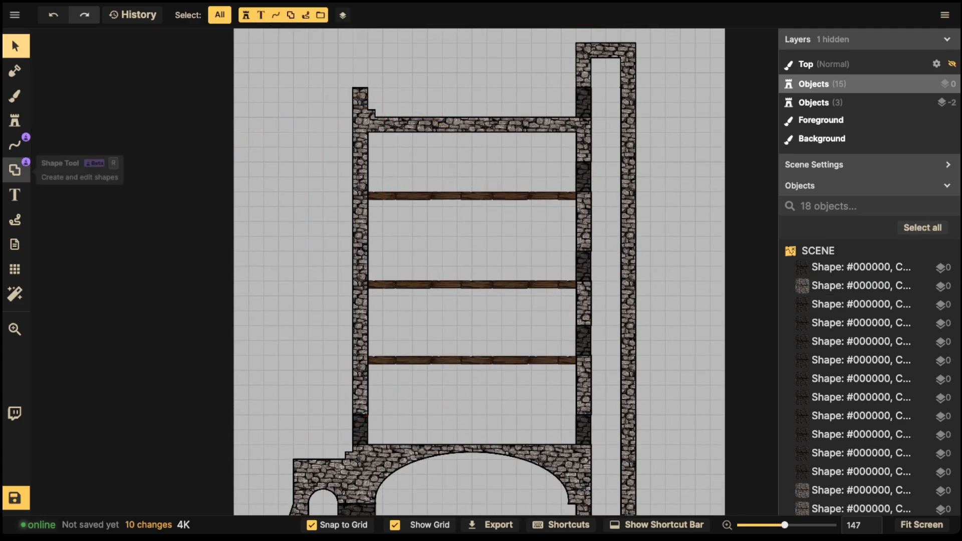
left_click(14, 170)
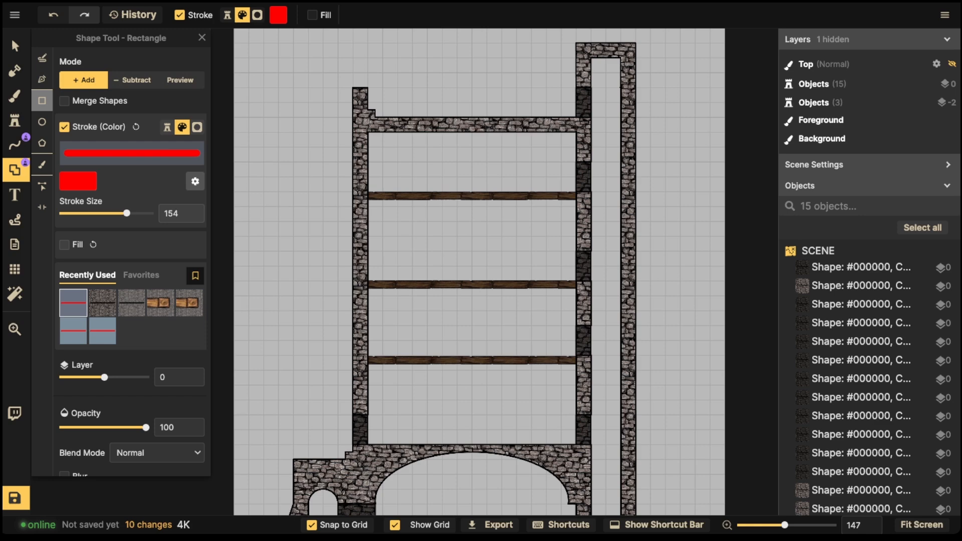
Step: Inspect the stone wall shape, then draw and undo an unmerged stone rectangle left of the tower
scroll(360, 360, "up", 2)
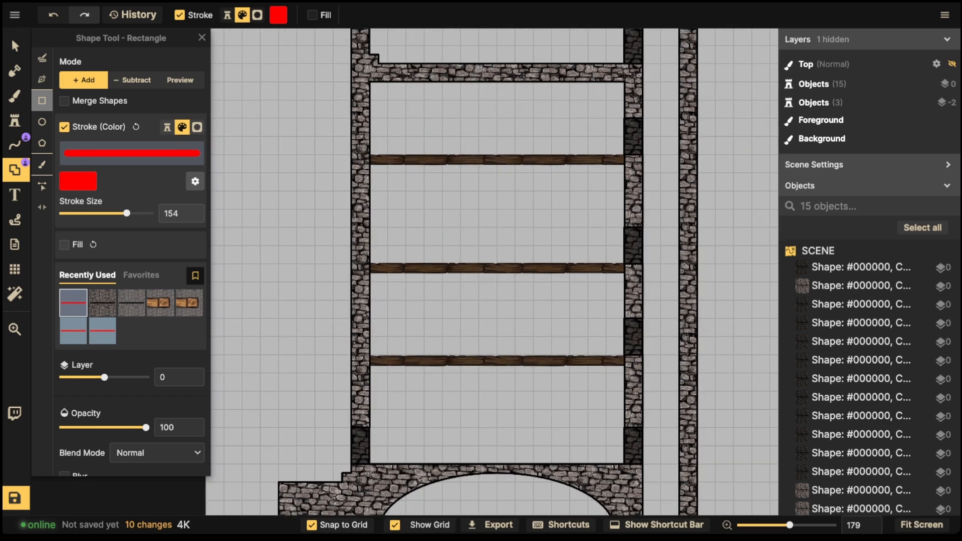
left_click_drag(359, 360, 418, 255)
scroll(418, 255, "up", 2)
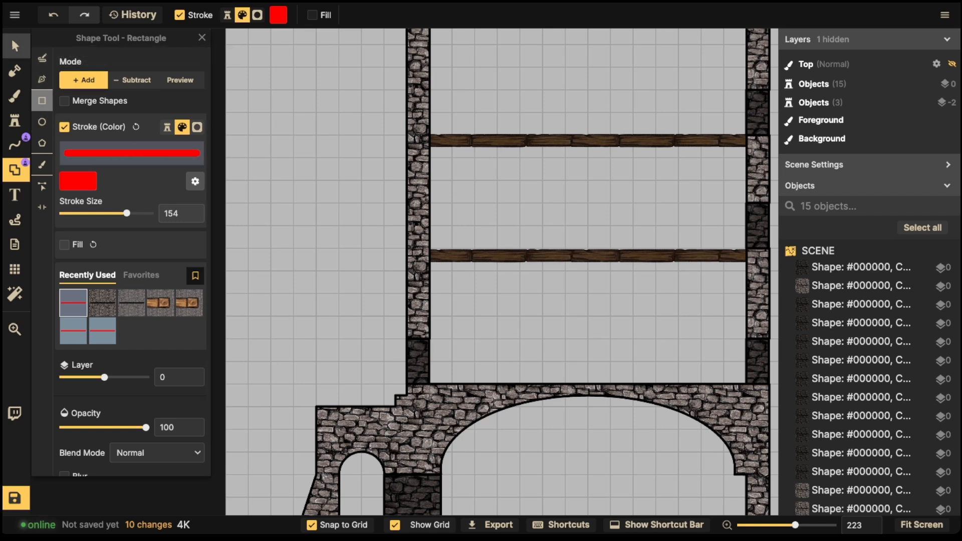
left_click(15, 46)
left_click(418, 200)
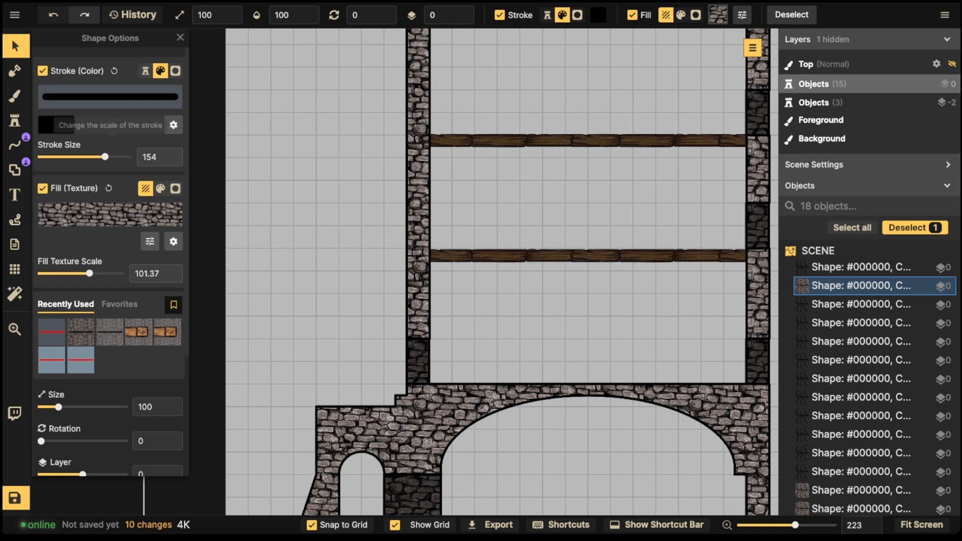
left_click(15, 170)
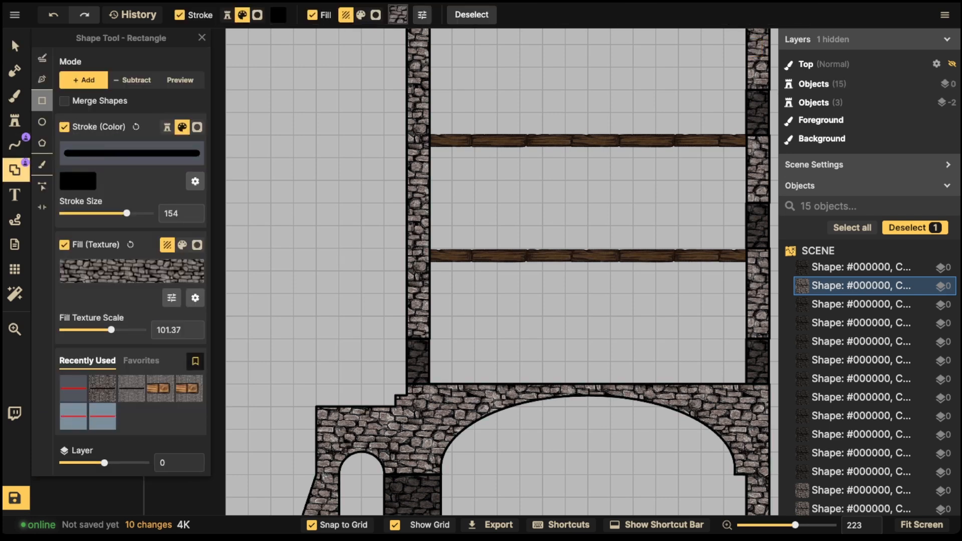
left_click_drag(316, 271, 340, 420)
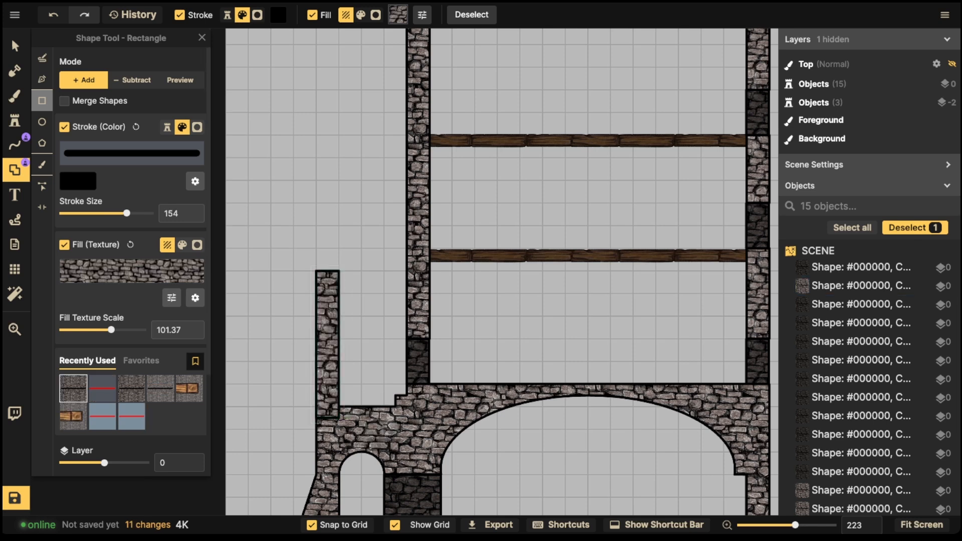
key("ctrl+z")
Step: With Merge Shapes on, draw a tall stone pillar left of the tower and extend it higher
left_click(64, 101)
left_click_drag(317, 271, 339, 426)
scroll(328, 292, "down", 2)
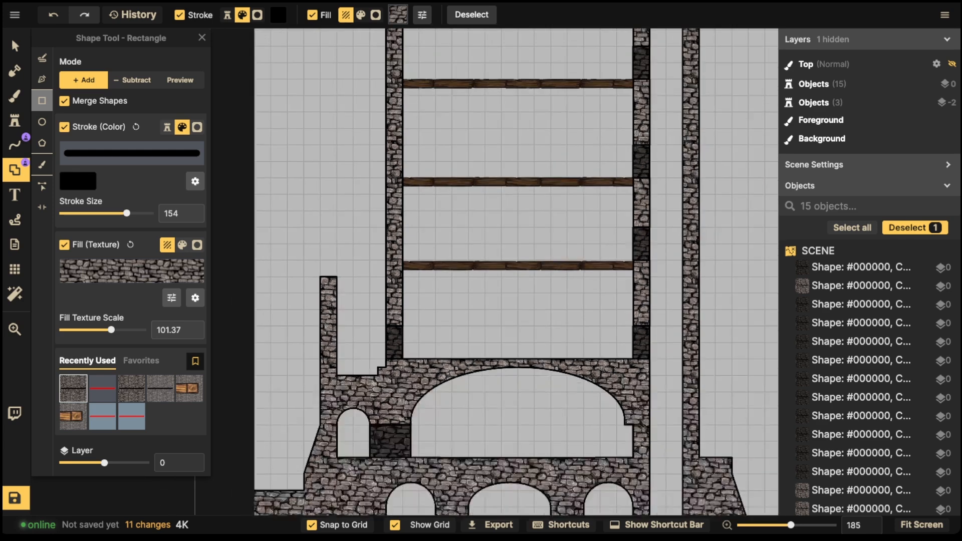
left_click_drag(329, 293, 284, 276)
left_click_drag(275, 248, 292, 273)
scroll(298, 298, "down", 3)
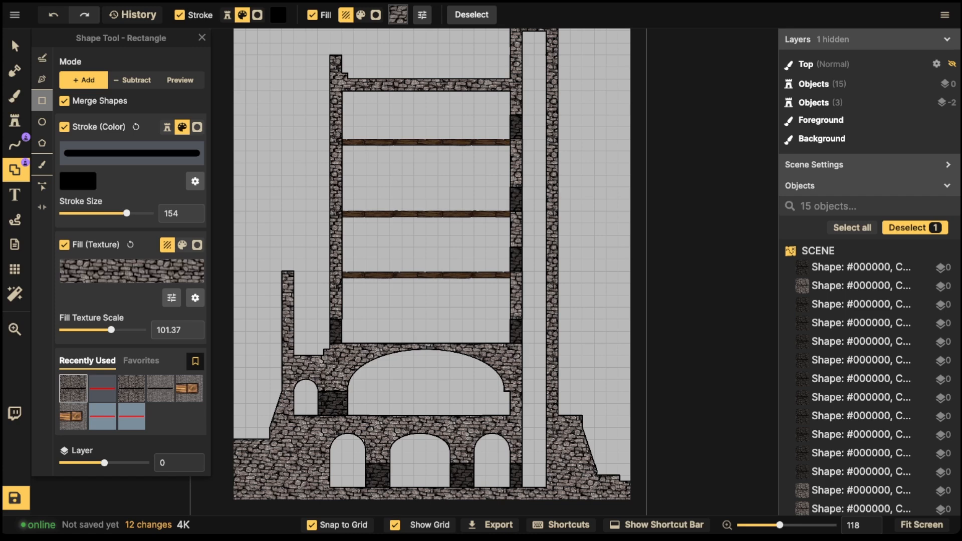
left_click(42, 79)
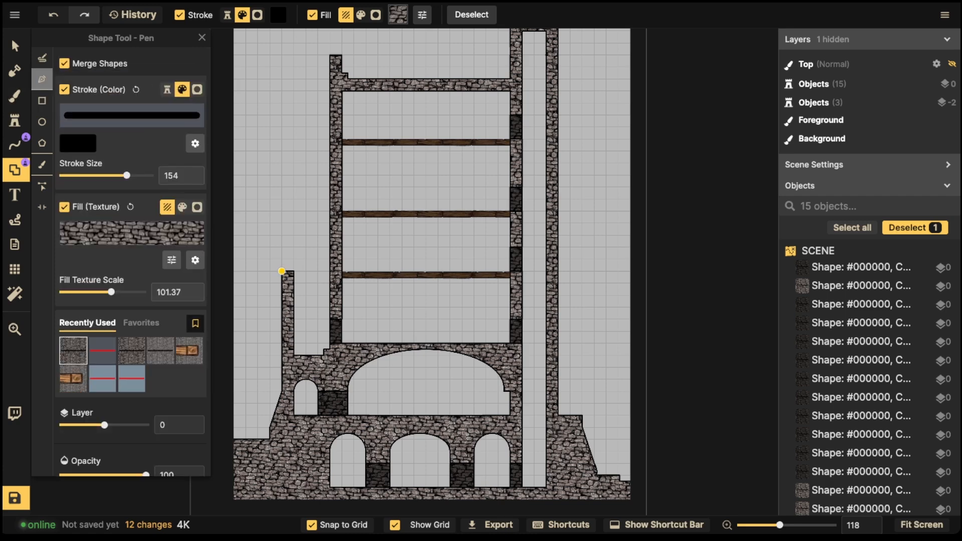
Step: Draw a slanted stone buttress from the left pillar top to the tower wall and merge it in
scroll(281, 268, "up", 1)
scroll(281, 270, "up", 4)
left_click(280, 270)
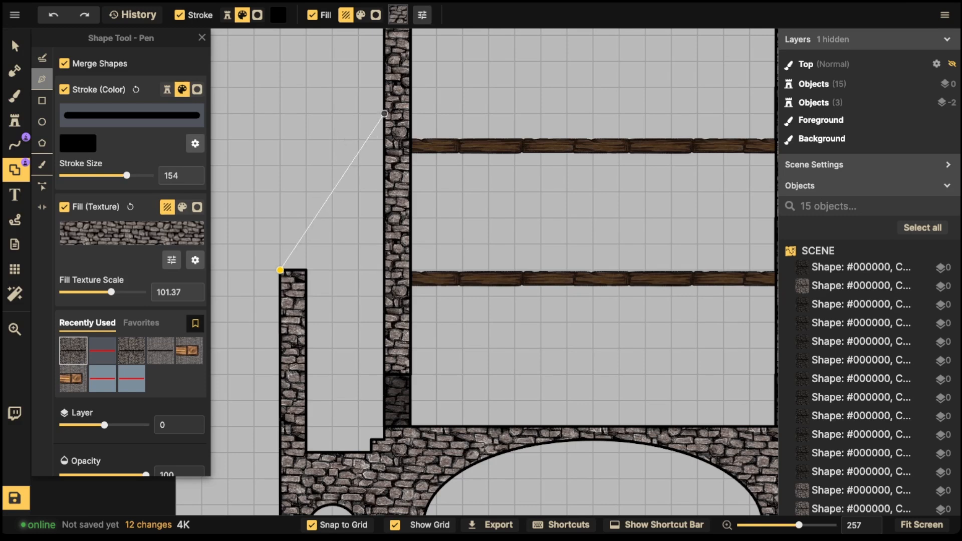
left_click(384, 114)
left_click(385, 140)
mouse_move(306, 270)
left_mouse_down()
mouse_move(296, 279)
mouse_move(319, 283)
mouse_move(318, 271)
mouse_move(294, 280)
mouse_move(319, 284)
left_mouse_up()
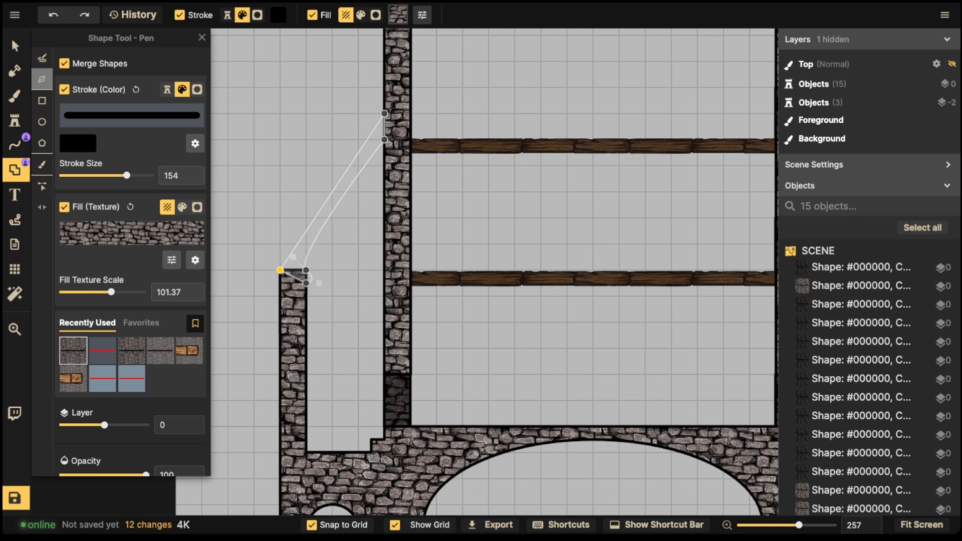
left_click(280, 270)
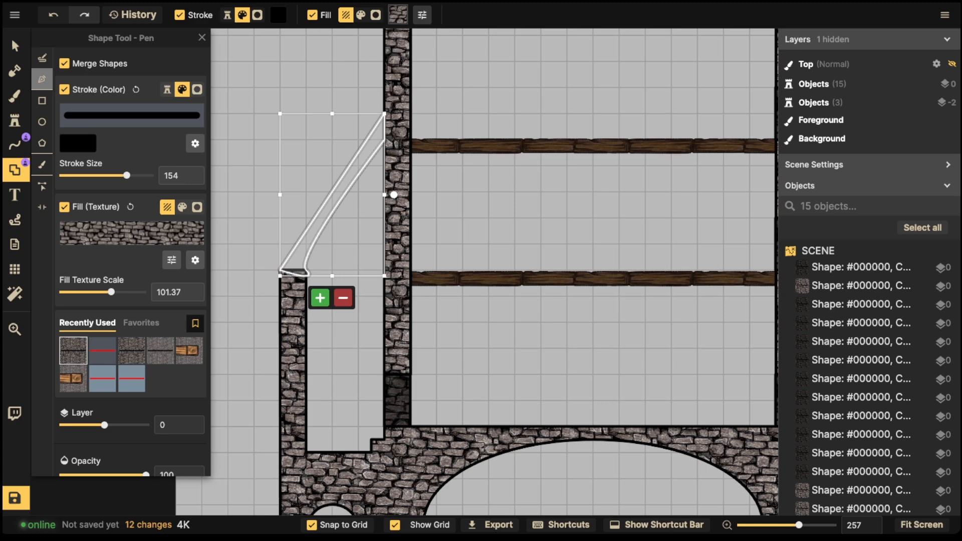
left_click(320, 297)
Step: Draw a round stone disc in the gap beside the tower's left wall
scroll(387, 111, "down", 2)
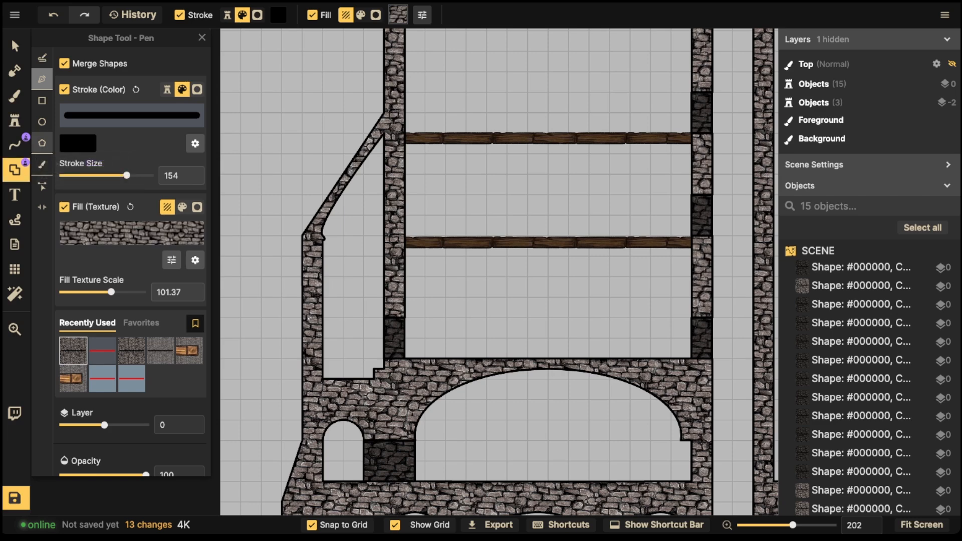
left_click(41, 122)
left_click_drag(322, 234, 384, 288)
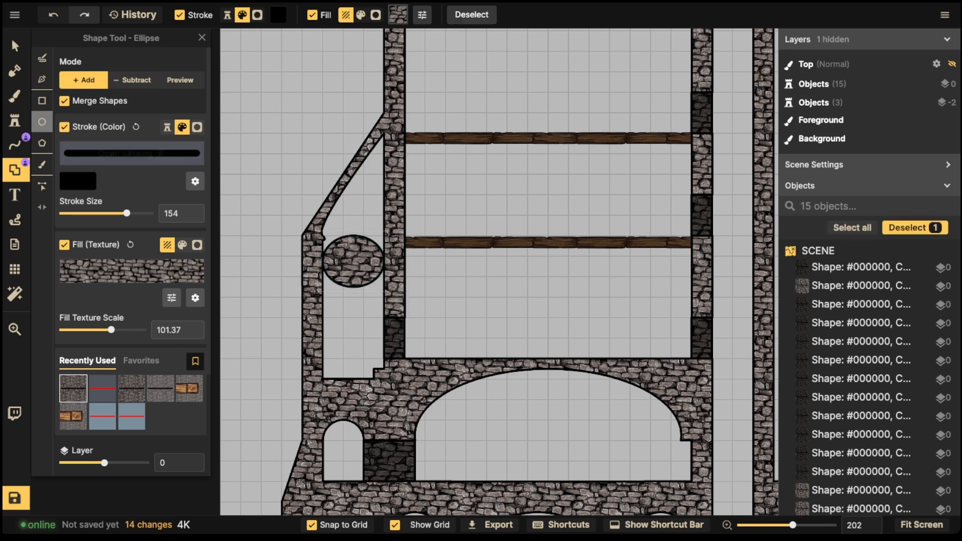
Step: Preview an ellipse outline over the stone disc in Preview mode
left_click(180, 80)
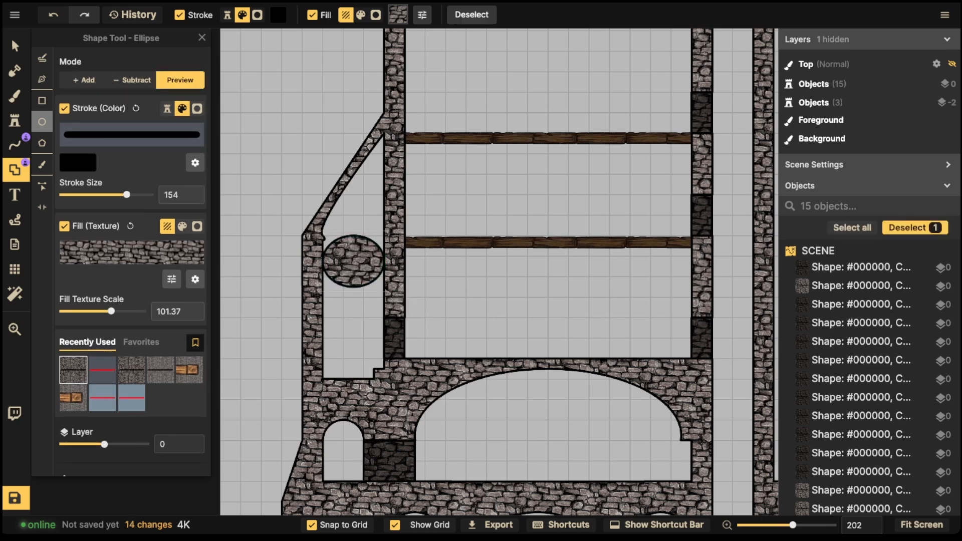
left_click_drag(322, 256, 385, 299)
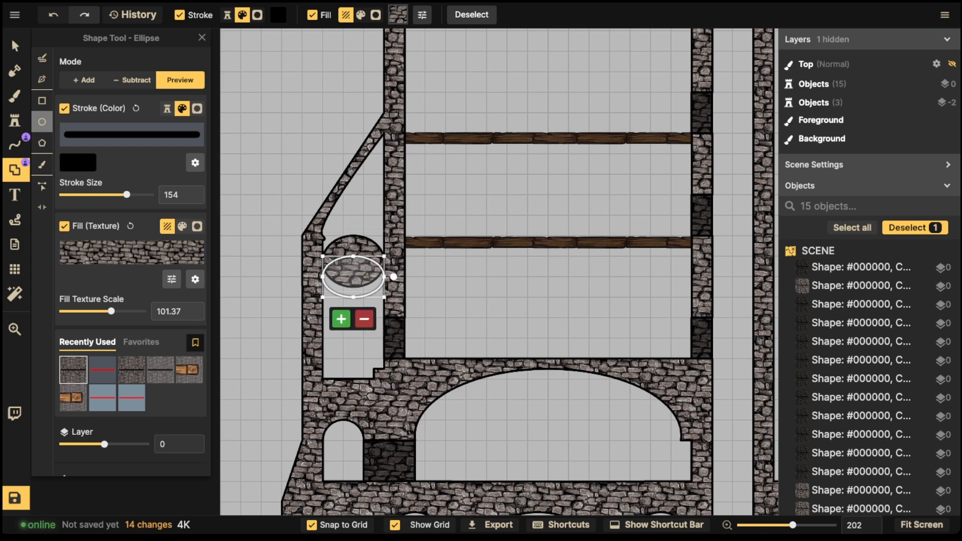
scroll(354, 296, "up", 2)
scroll(353, 271, "up", 2)
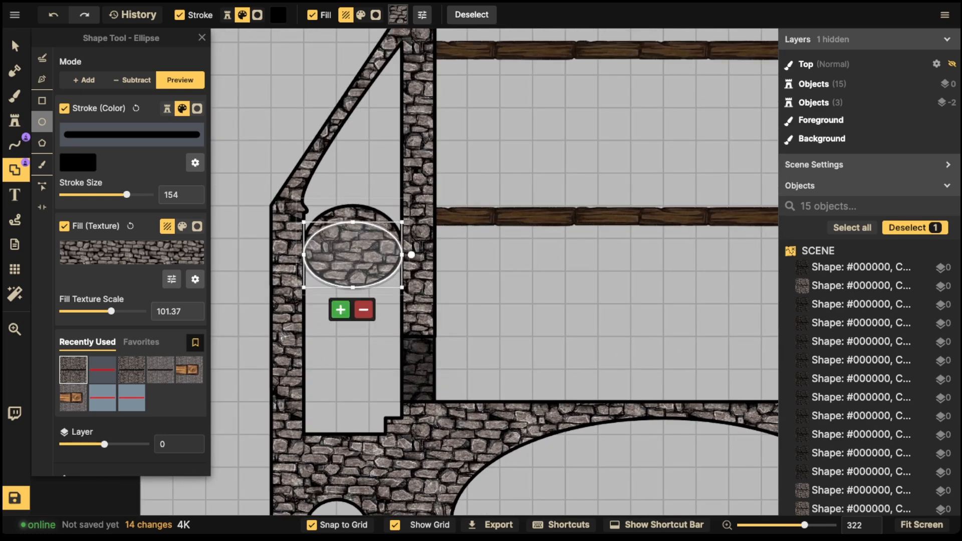
left_click_drag(353, 222, 352, 218)
Step: With grid snapping off, reshape the ellipse and cut it from the disc, leaving a thin arch
left_click(337, 525)
left_click_drag(303, 253, 308, 253)
left_click_drag(355, 287, 355, 298)
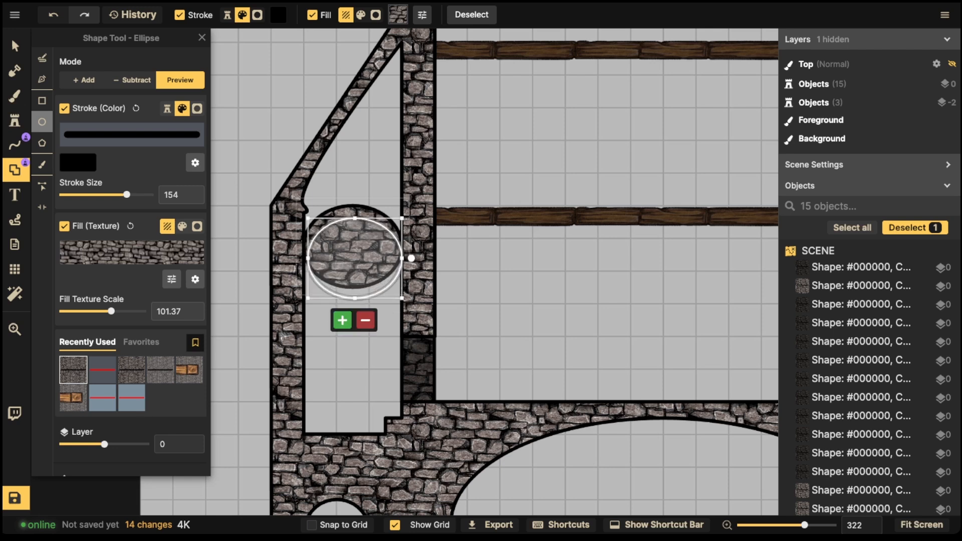
left_click_drag(402, 258, 398, 258)
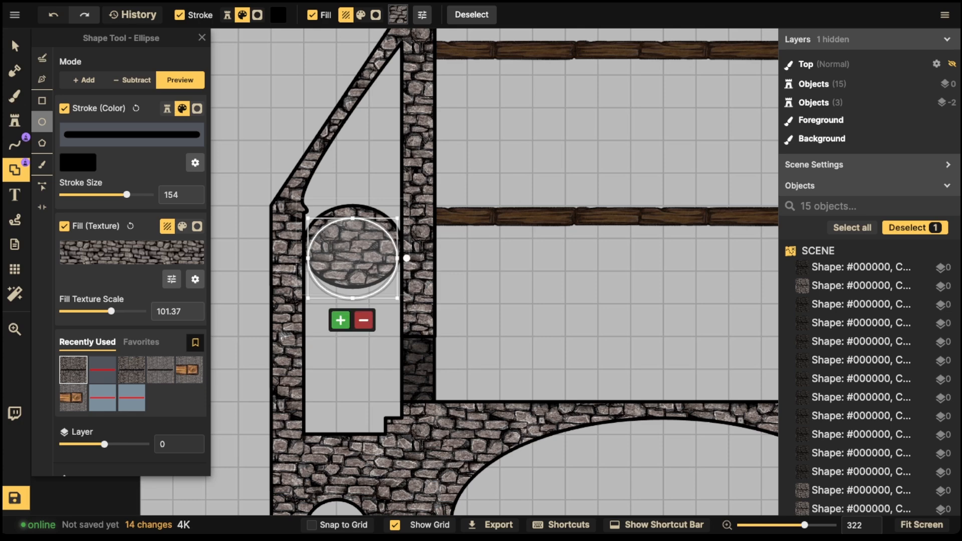
left_click_drag(353, 218, 352, 214)
left_click(364, 320)
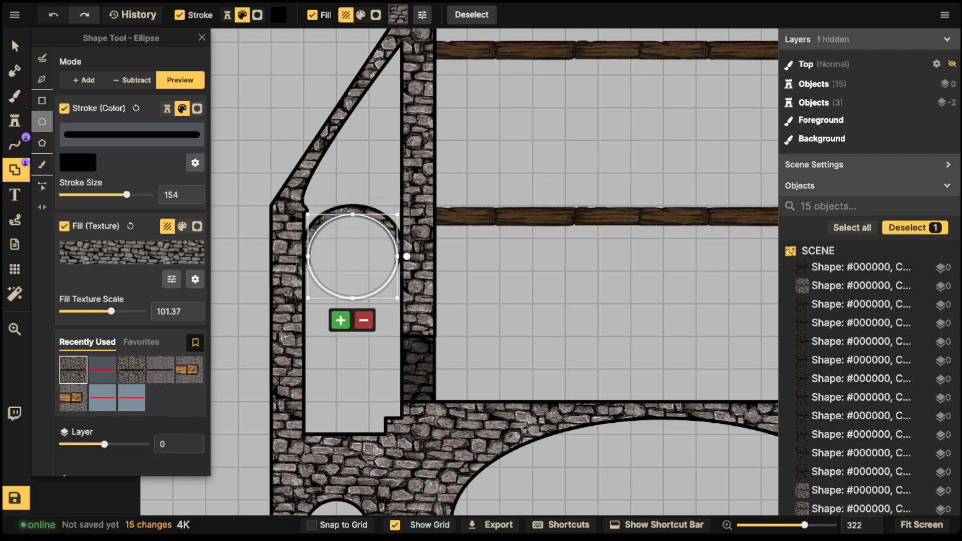
scroll(354, 220, "down", 3)
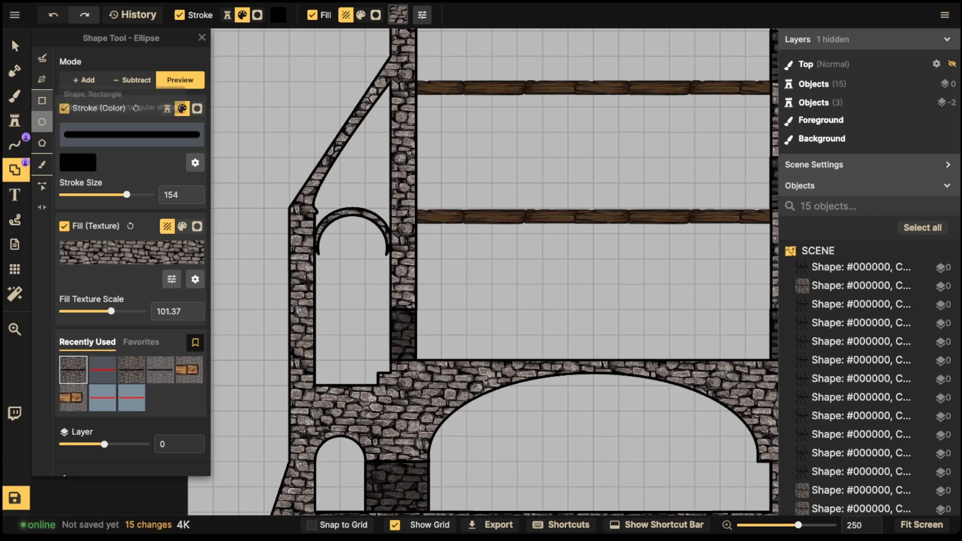
left_click(42, 101)
Step: Draw a small stone block on the left wall beside the window arch
left_click(83, 79)
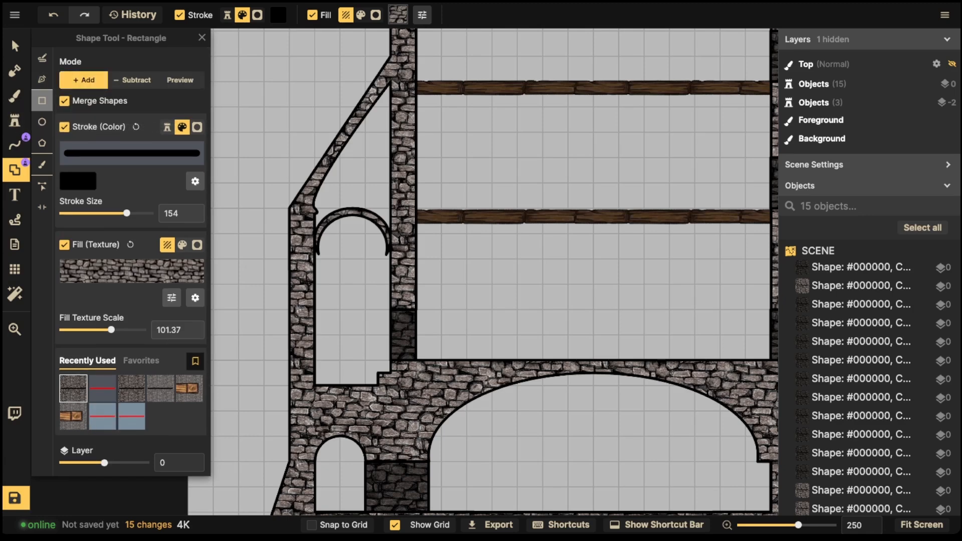
scroll(289, 263, "up", 2)
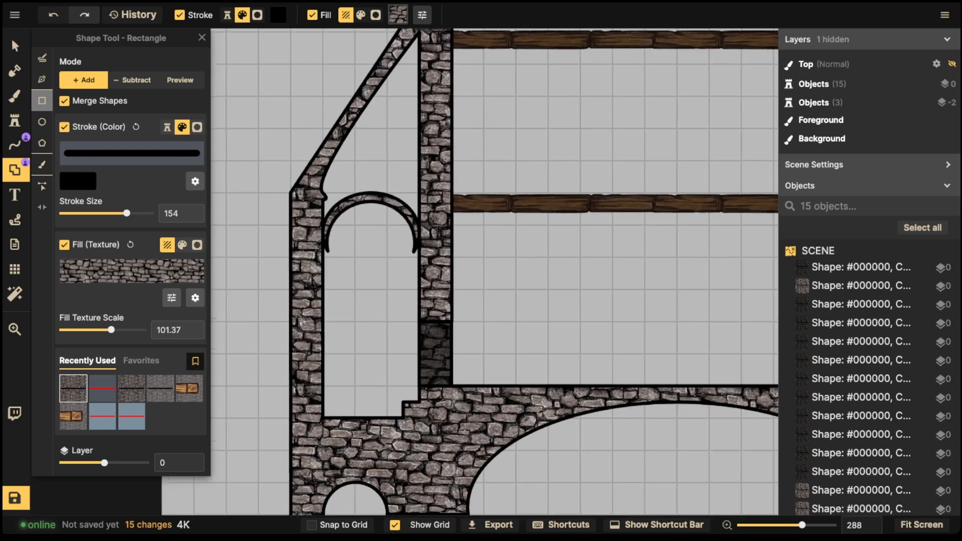
left_click_drag(307, 227, 339, 258)
Step: Turn Snap to Grid back on, undo the extra block and zoom out
left_click(336, 524)
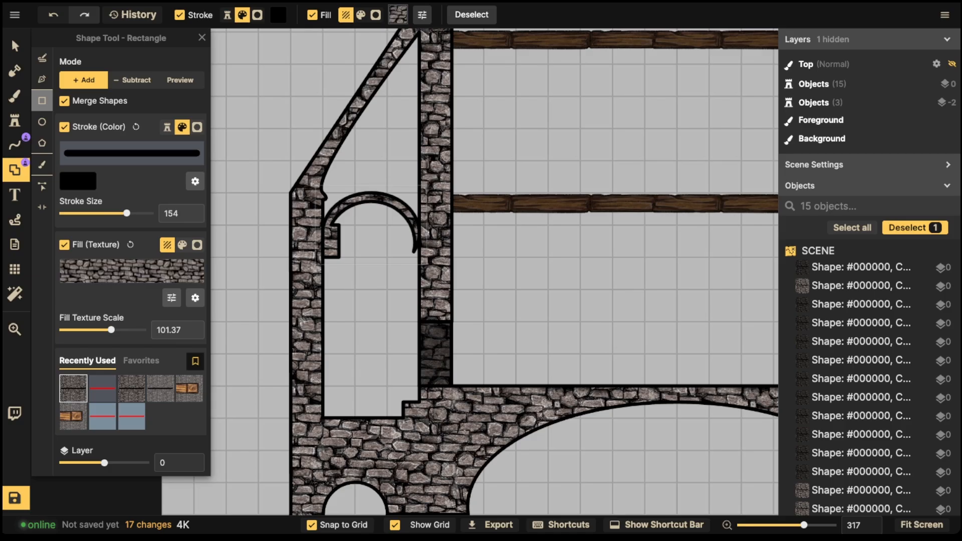
key("ctrl+z")
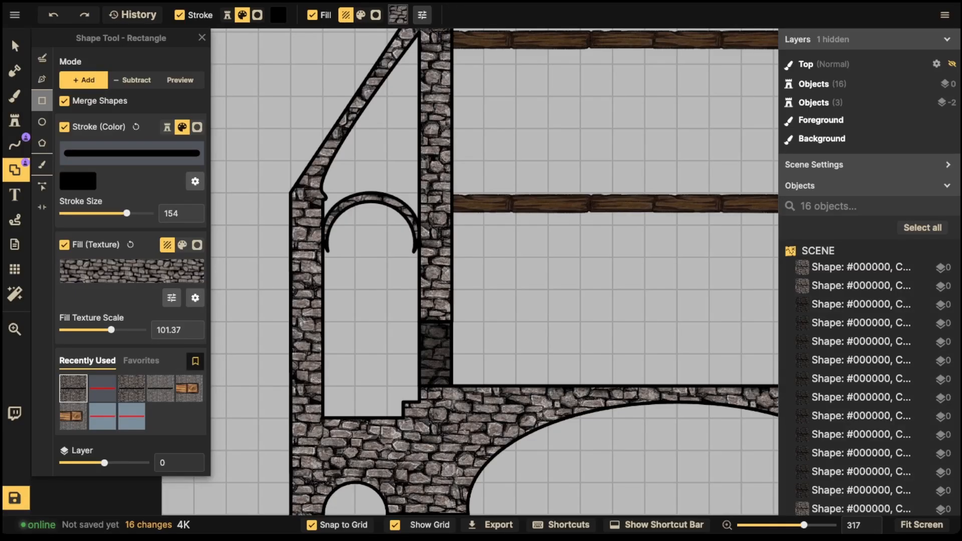
scroll(359, 196, "down", 1)
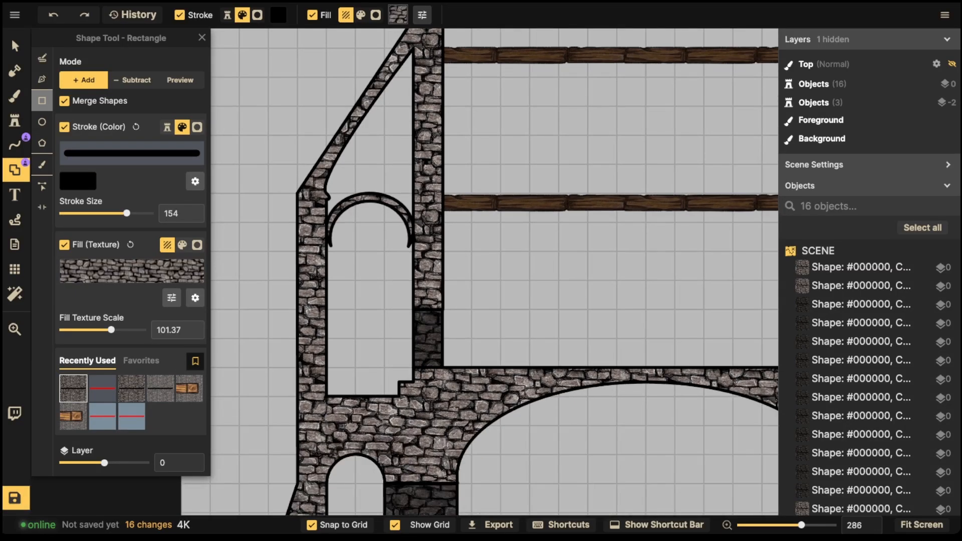
scroll(132, 261, "down", 3)
scroll(333, 208, "down", 6)
scroll(466, 250, "down", 4)
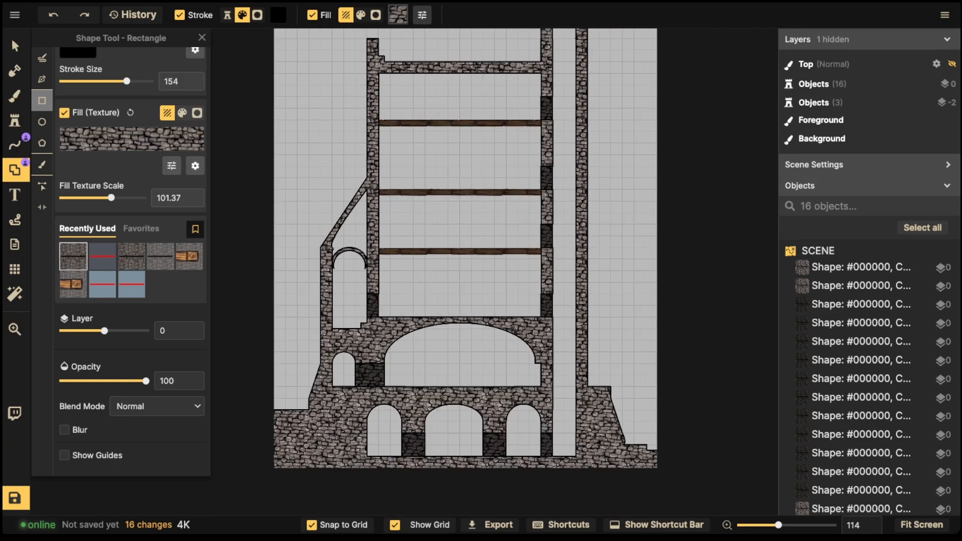
Step: Pan to the tower's right side and add a stone rectangle there
left_click(15, 46)
scroll(255, 222, "down", 2)
left_click_drag(255, 222, 133, 263)
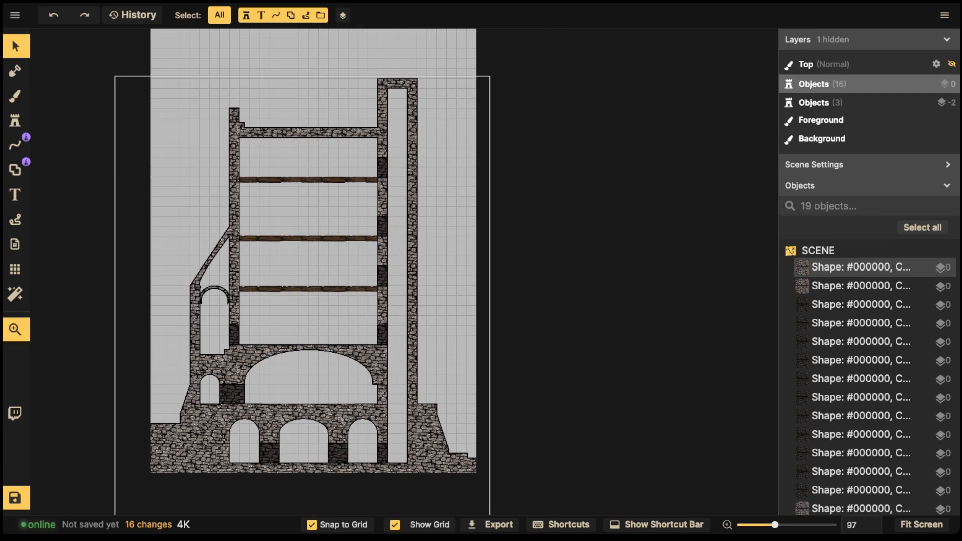
scroll(302, 343, "up", 3)
left_click_drag(302, 344, 262, 334)
scroll(345, 291, "up", 2)
left_click_drag(454, 326, 409, 273)
scroll(410, 273, "up", 8)
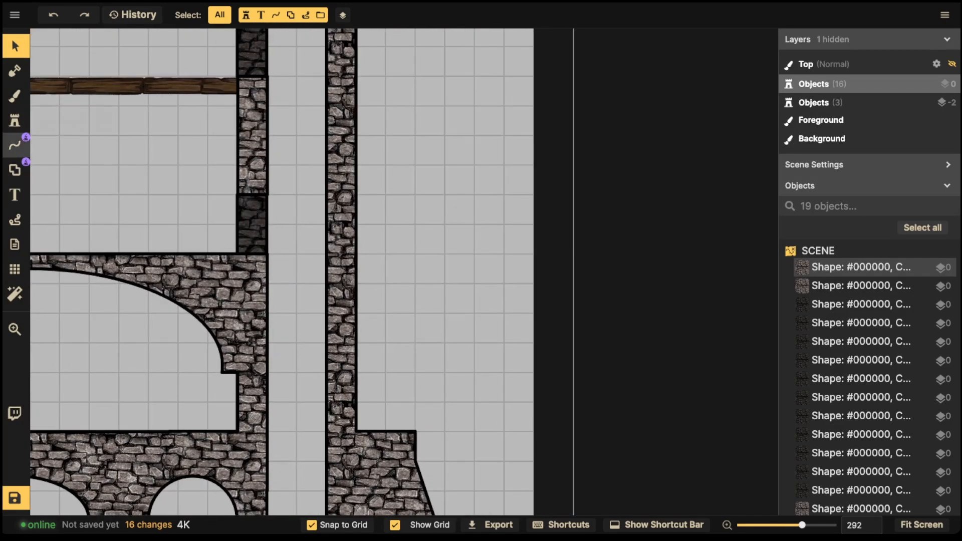
left_click(15, 170)
scroll(307, 203, "down", 5)
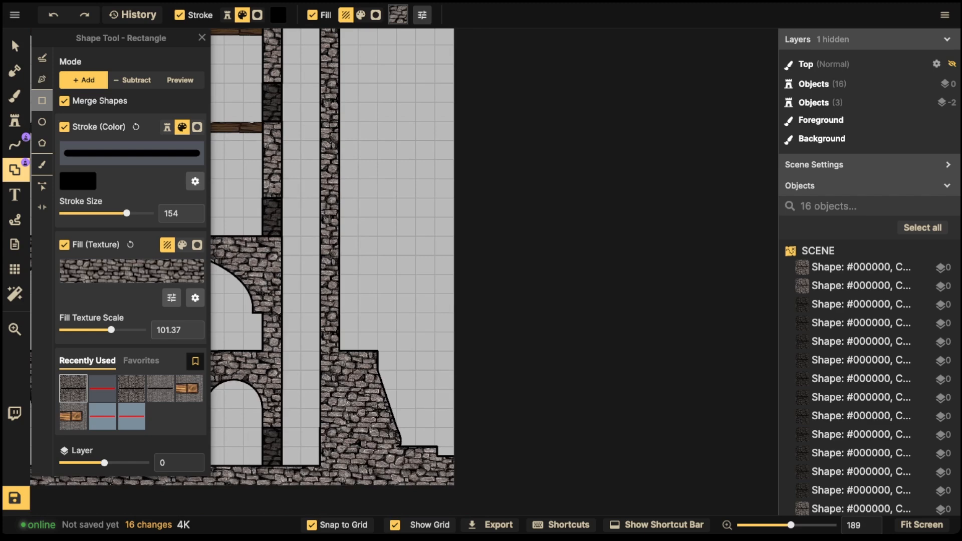
left_click_drag(357, 236, 377, 382)
Step: Stack three stone rectangles at the tower's top-left, then bring the right side into view
left_click_drag(240, 281, 765, 376)
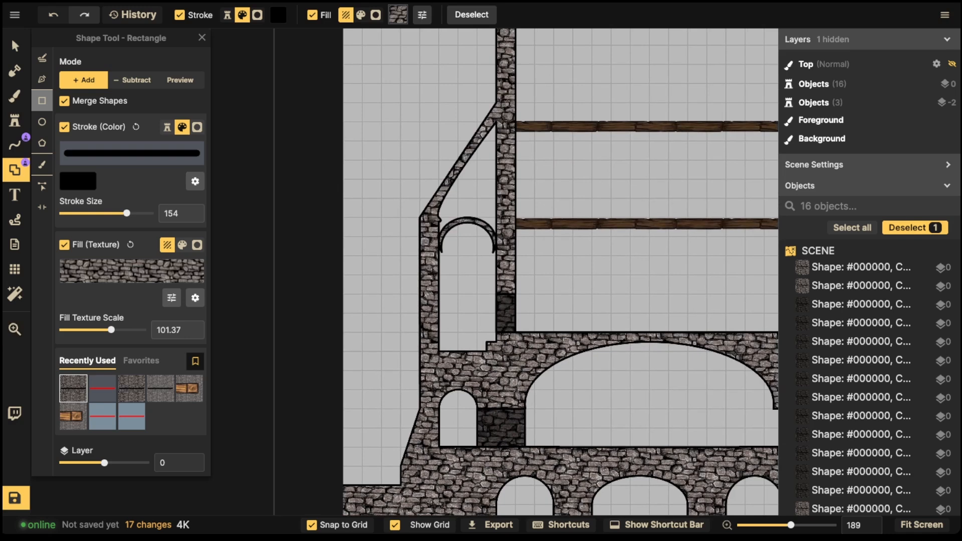
left_click_drag(418, 179, 440, 228)
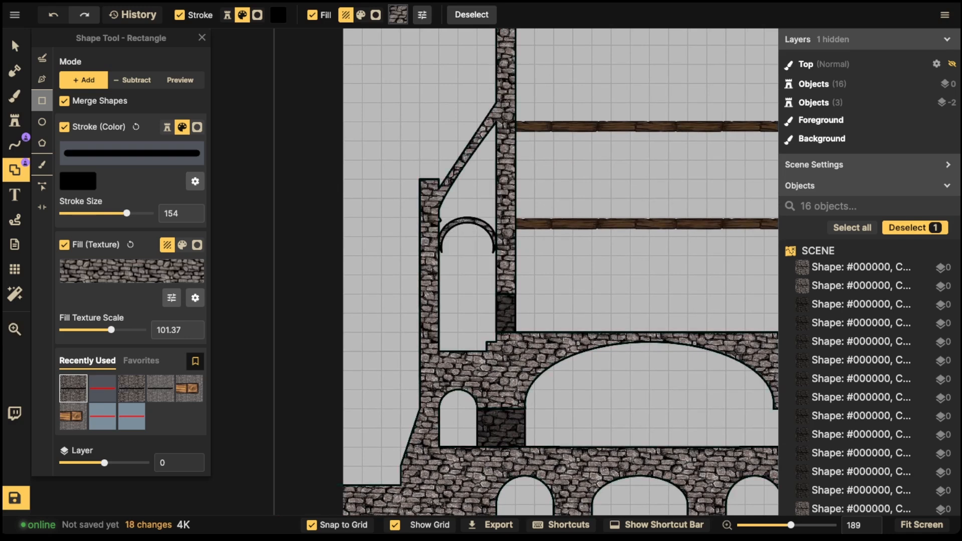
left_click_drag(419, 161, 441, 201)
left_click_drag(418, 140, 440, 181)
scroll(421, 113, "down", 3)
left_click_drag(443, 113, 247, 191)
scroll(352, 188, "down", 2)
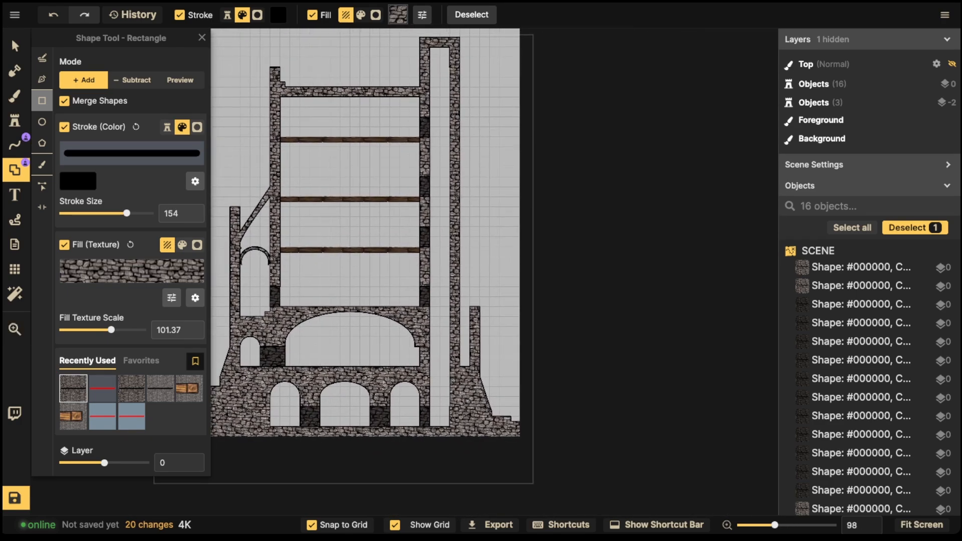
left_click_drag(475, 305, 395, 301)
scroll(395, 301, "up", 3)
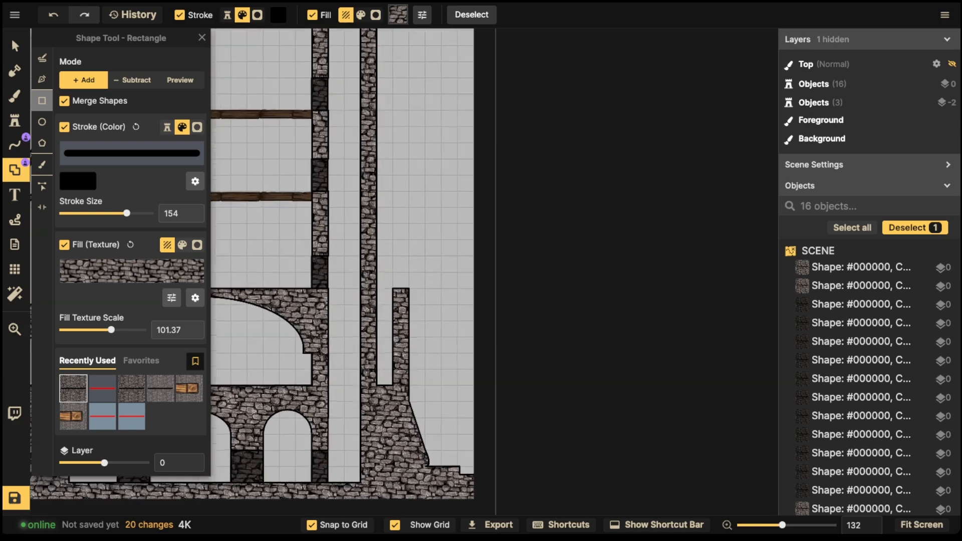
Step: Outline a slanted buttress with the Pen from the short right wall's top to the tall wall
left_click(42, 79)
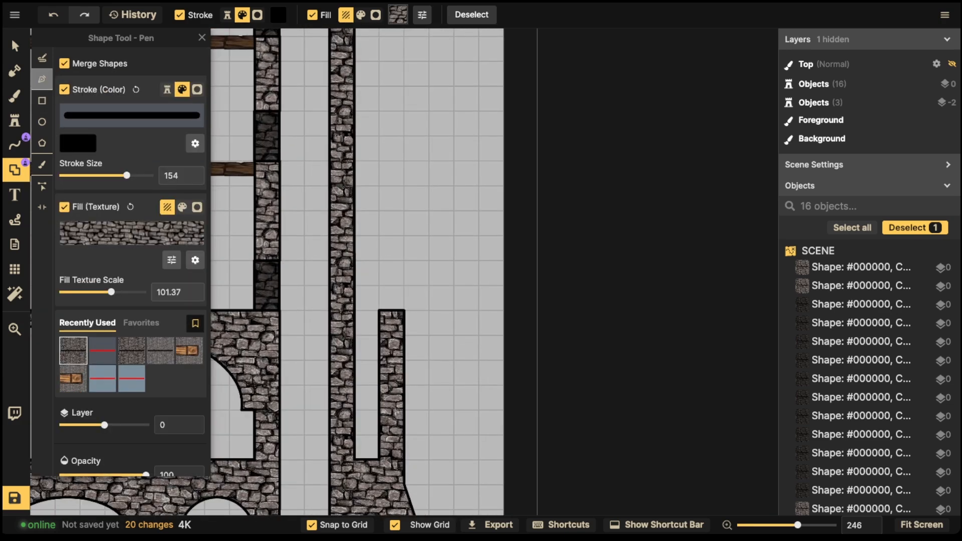
left_click_drag(341, 236, 432, 322)
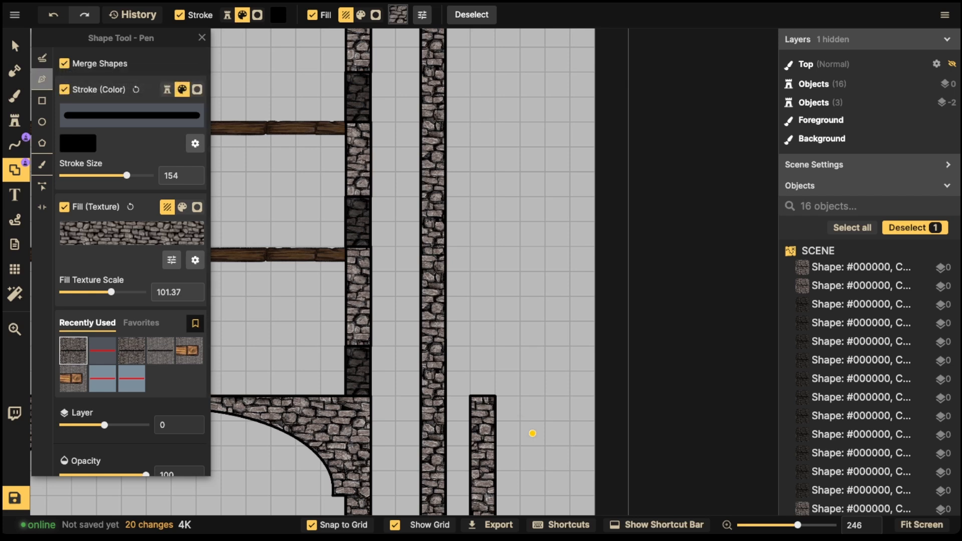
left_click(495, 396)
left_click(444, 222)
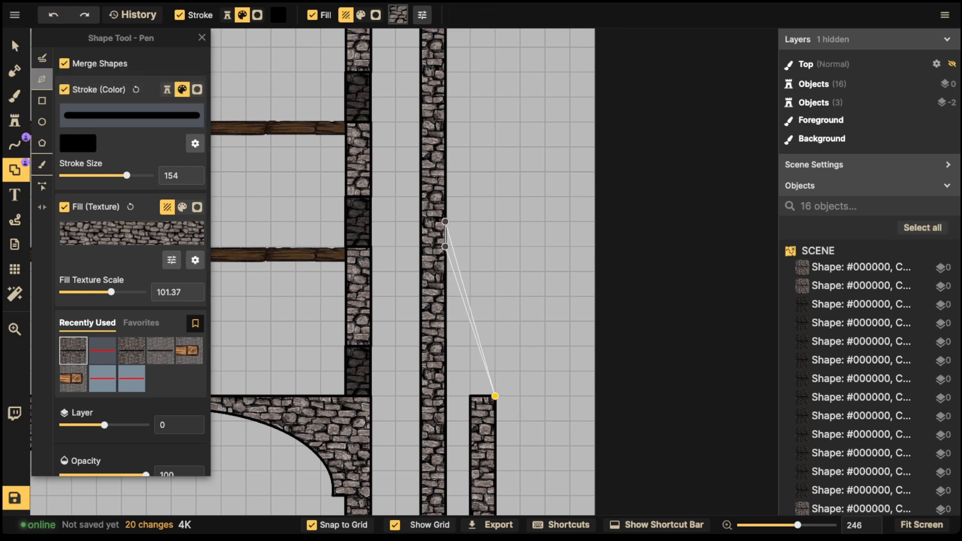
left_click(444, 246)
left_click_drag(470, 396, 483, 408)
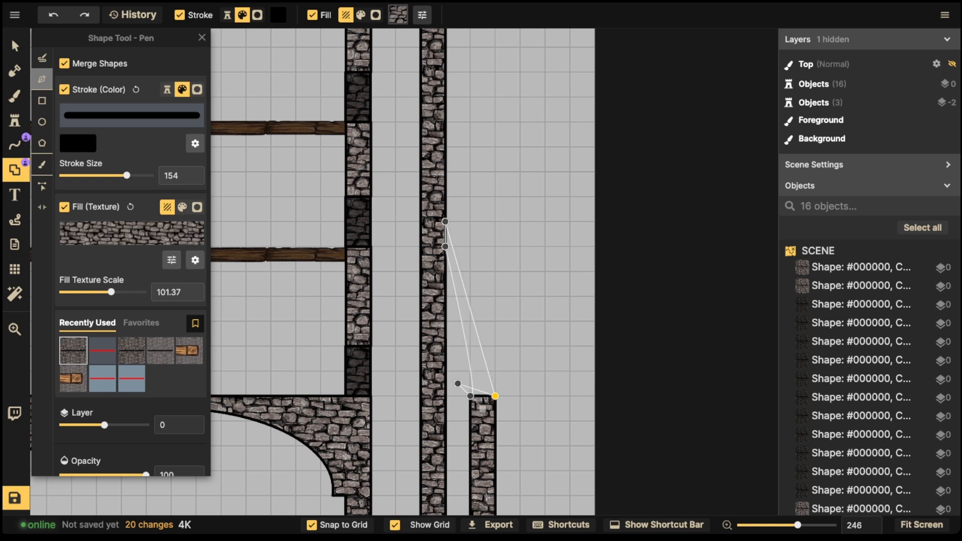
left_click(495, 396)
Step: Undo the last change, merge the buttress in as stone, and zoom out over the building
key("ctrl+z")
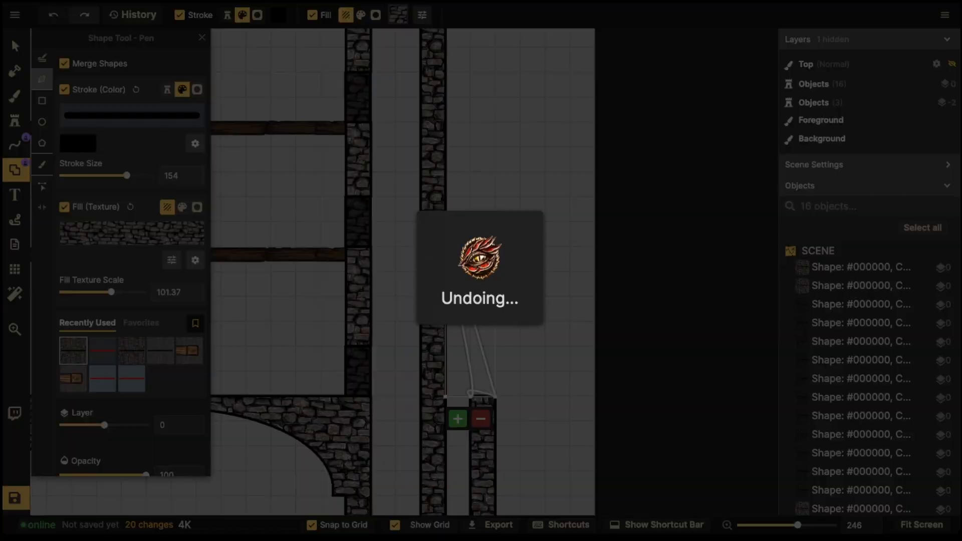
left_click(458, 417)
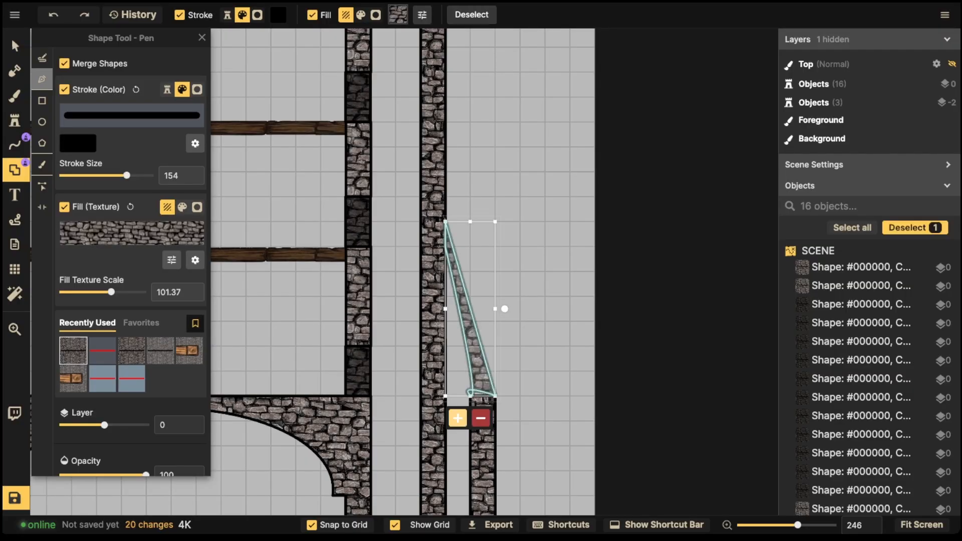
scroll(433, 296, "down", 6)
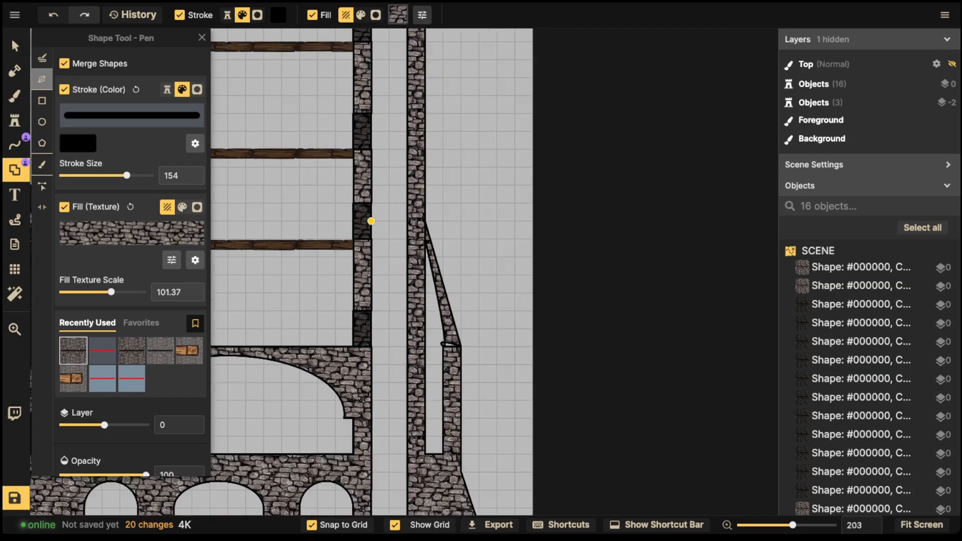
mouse_move(426, 219)
left_mouse_down()
mouse_move(450, 230)
mouse_move(411, 226)
left_mouse_up()
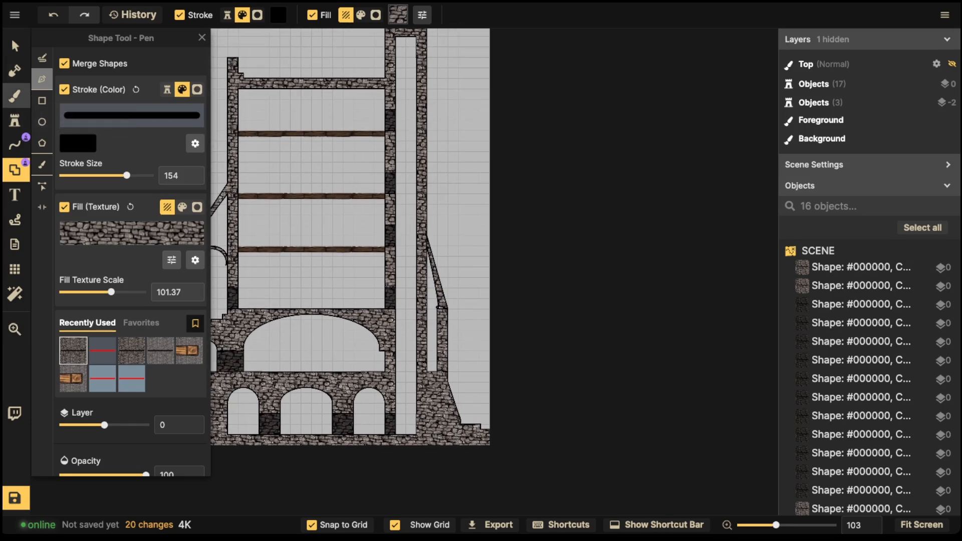
left_click(15, 170)
scroll(303, 243, "up", 8)
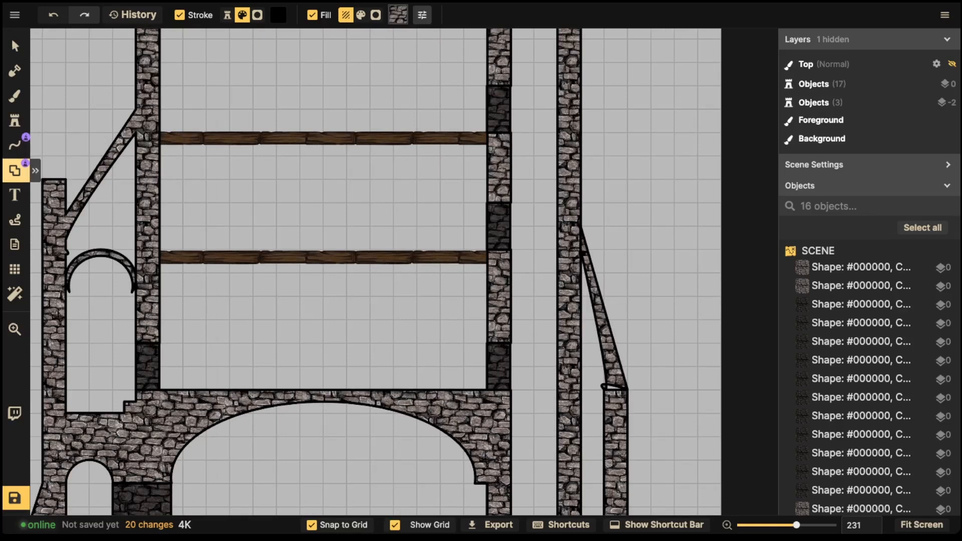
Step: Add two narrow stone rectangles above the short right pillar beside the buttress, then recentre the tower
left_click(35, 169)
left_click(42, 100)
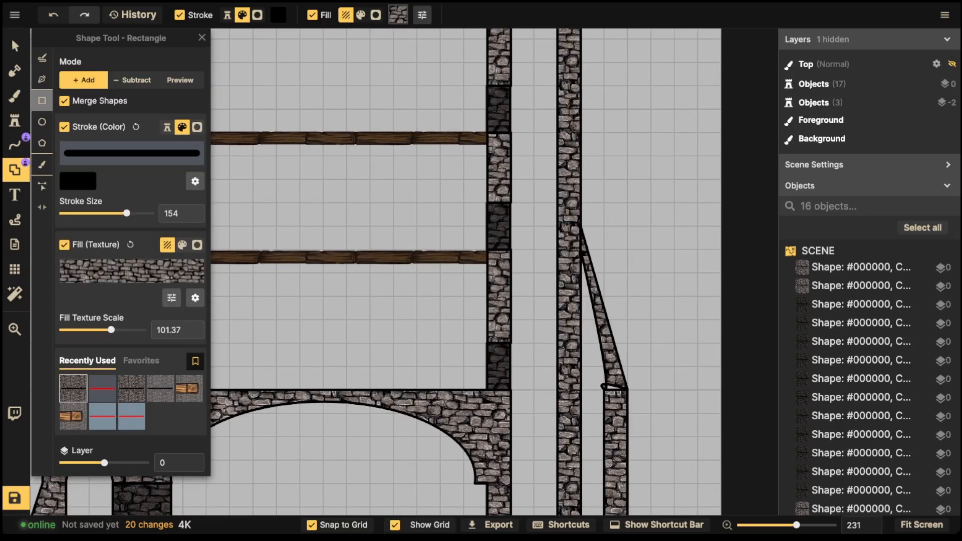
mouse_move(614, 319)
left_mouse_down()
mouse_move(632, 408)
mouse_move(629, 392)
left_mouse_up()
left_click_drag(615, 296, 630, 346)
scroll(648, 201, "down", 5)
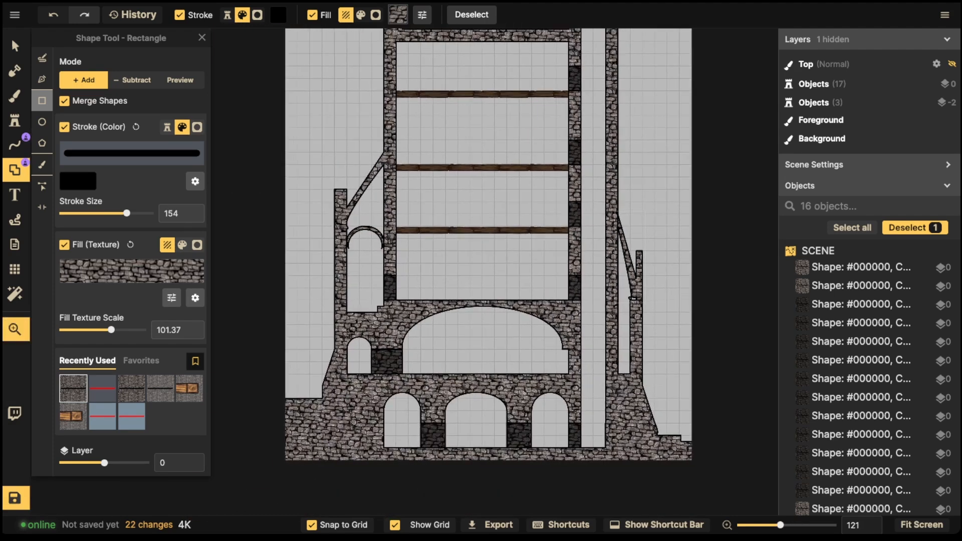
scroll(361, 411, "down", 2)
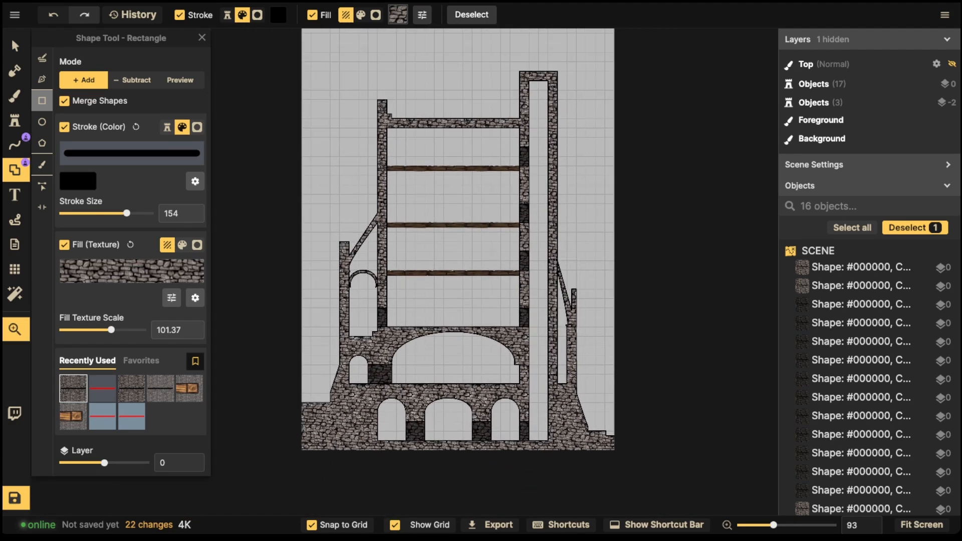
left_click_drag(451, 251, 379, 272)
scroll(532, 179, "up", 2)
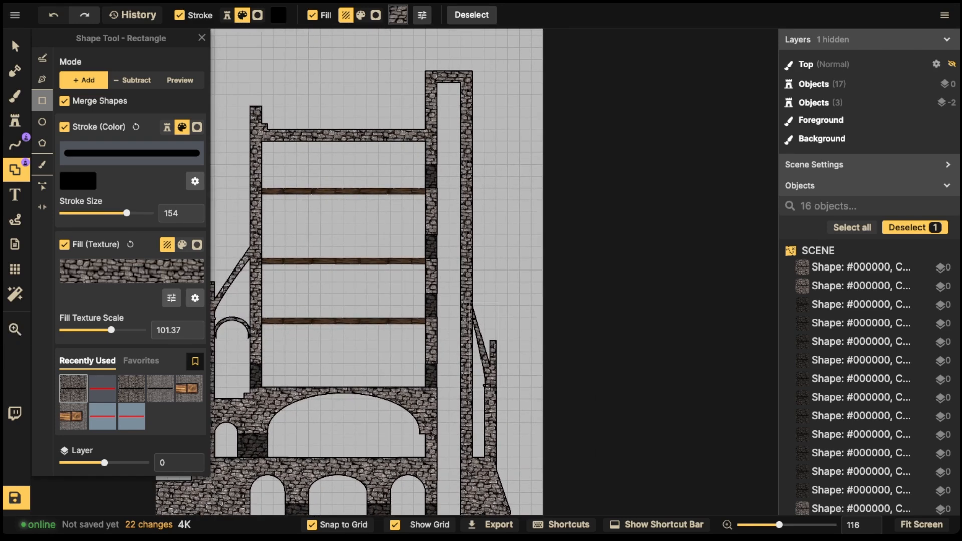
left_click(16, 46)
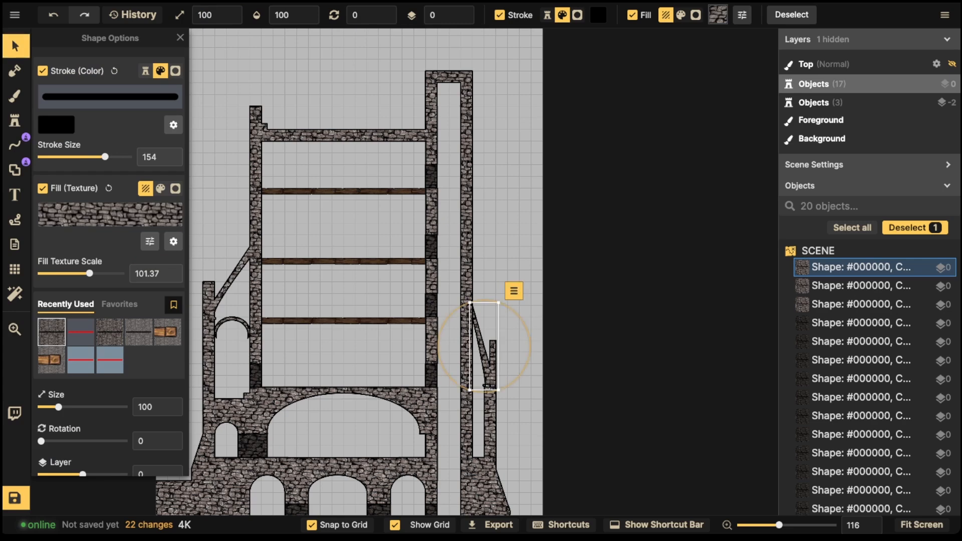
key("ctrl+c")
key("ctrl+v")
left_click_drag(486, 225, 484, 224)
key("Up")
key("Up")
key("Up")
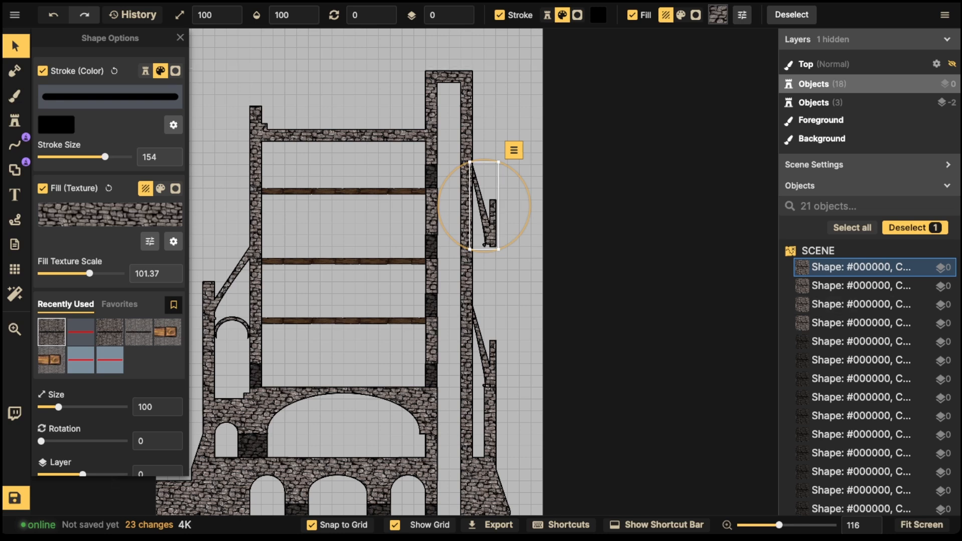
key("Down")
key("Down")
key("Down")
key("Down")
key("Down")
key("Down")
key("Down")
key("Down")
key("Down")
key("Down")
key("Down")
key("Down")
key("Down")
key("Down")
key("Down")
key("Down")
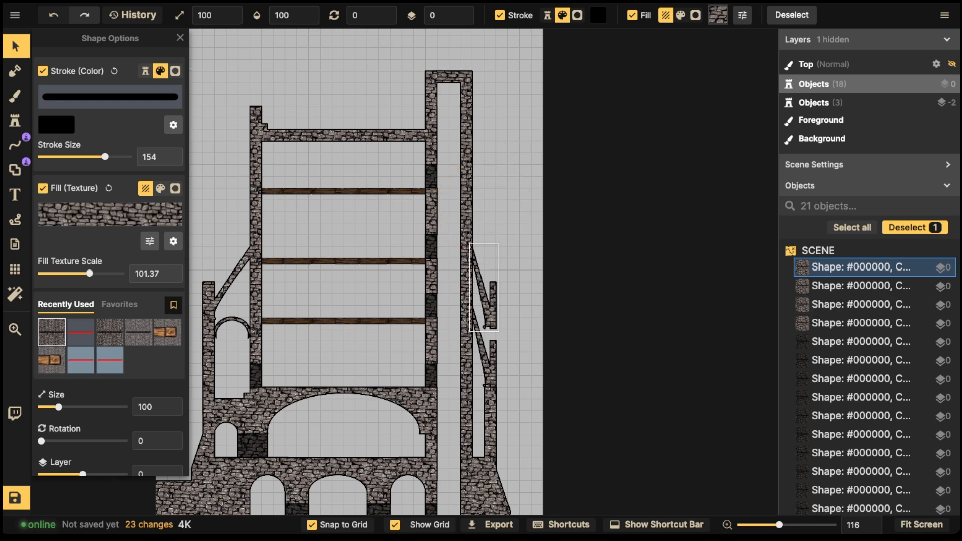
key("Up")
key("Up")
key("Up")
key("Up")
key("Up")
key("Up")
key("Up")
key("Up")
key("Up")
key("Up")
key("Up")
key("Up")
key("Up")
key("Up")
key("Up")
key("Up")
key("Up")
key("Up")
key("Up")
key("Up")
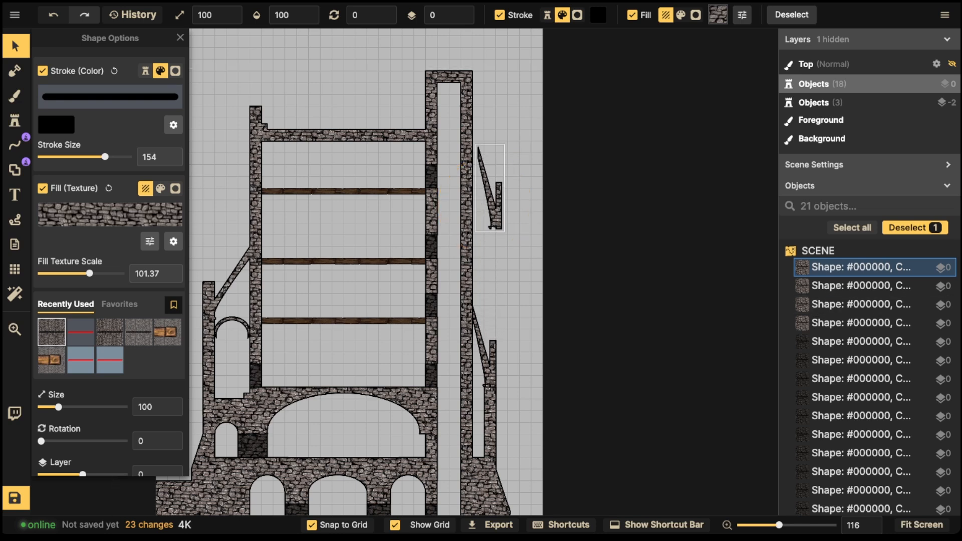
key("Down")
key("Down")
key("Down")
key("Down")
key("Down")
key("Down")
key("Down")
key("Down")
key("Down")
key("Down")
key("Down")
key("Down")
key("Down")
key("Down")
key("Down")
key("Down")
key("Down")
key("Down")
key("Down")
key("Down")
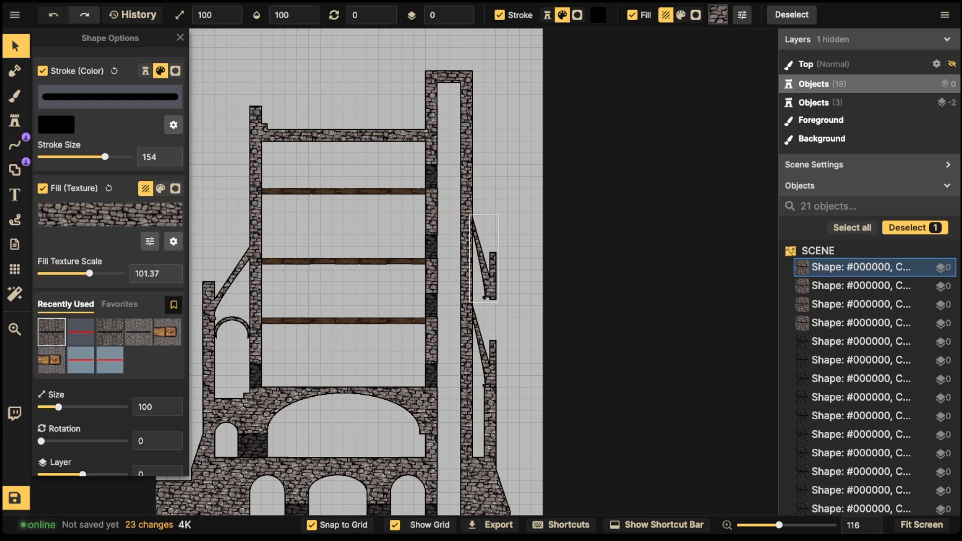
key("Delete")
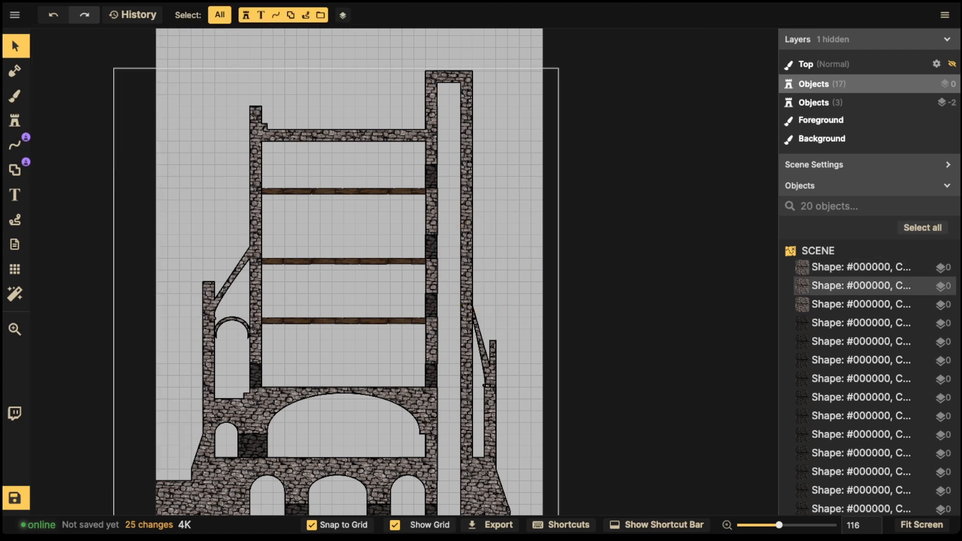